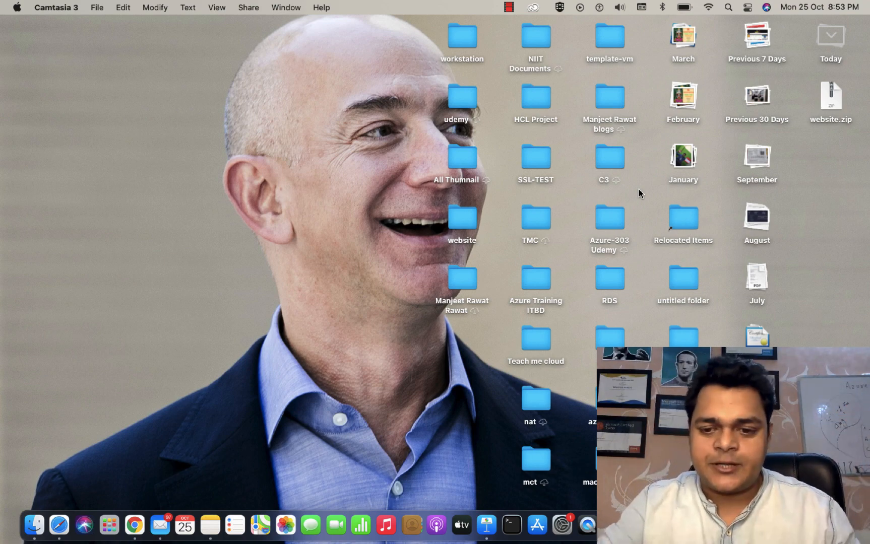
Switch to the Chrome window showing Yahoo Mail and close it.
key("ctrl+Right")
key("ctrl+Right")
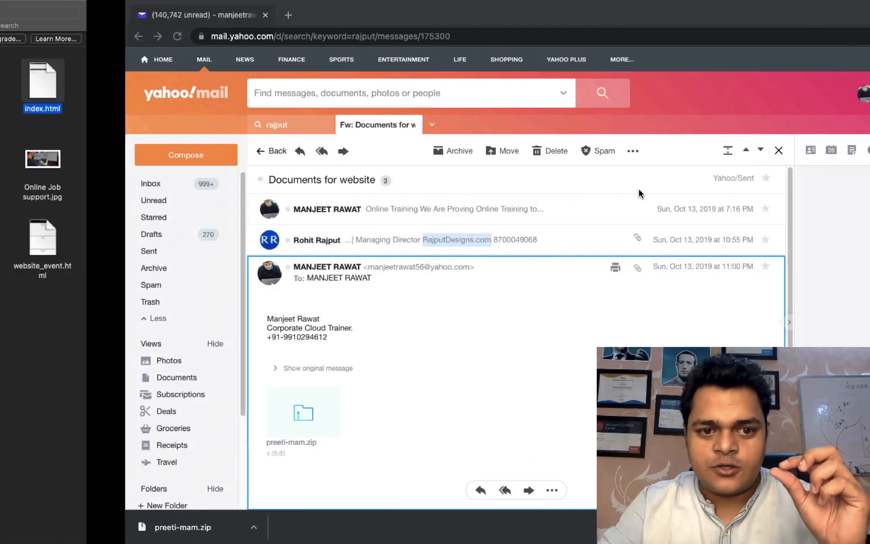
key("ctrl+Left")
key("ctrl+Right")
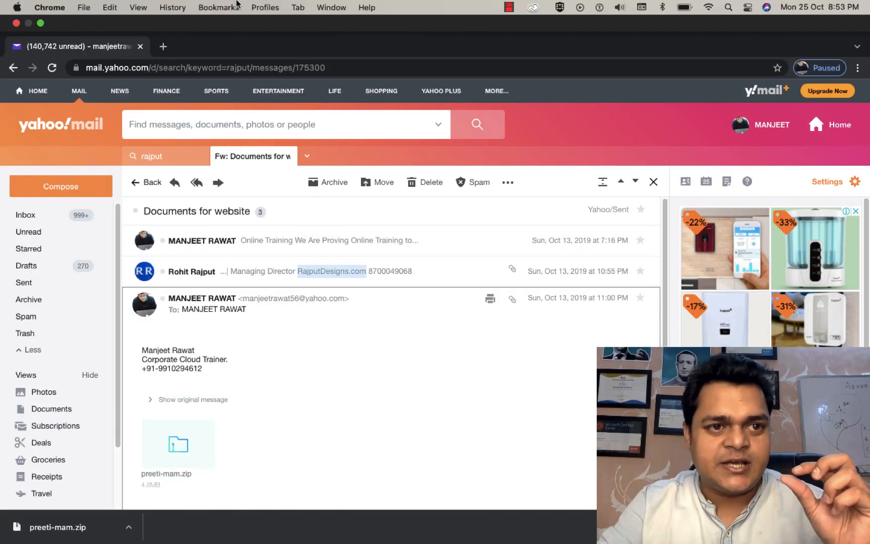
left_click(16, 24)
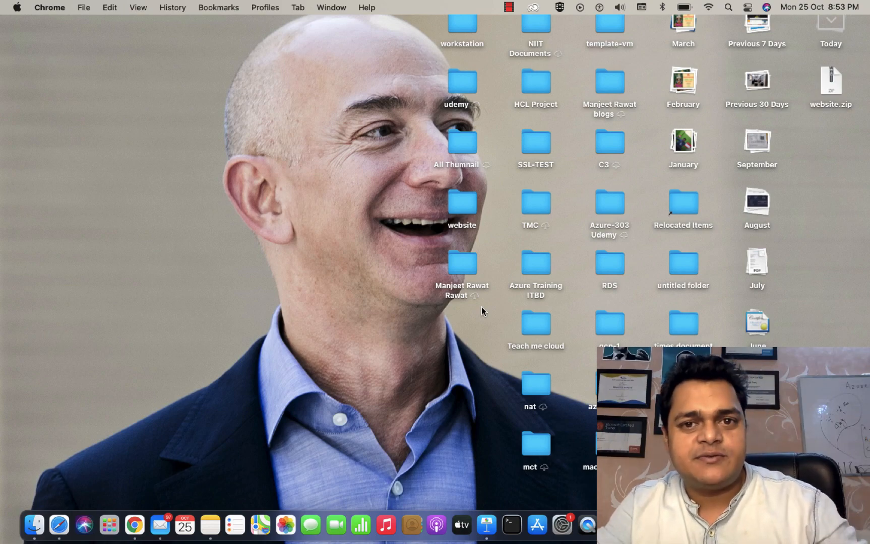
Switch to Microsoft Teams and close its chat window.
key("ctrl+Right")
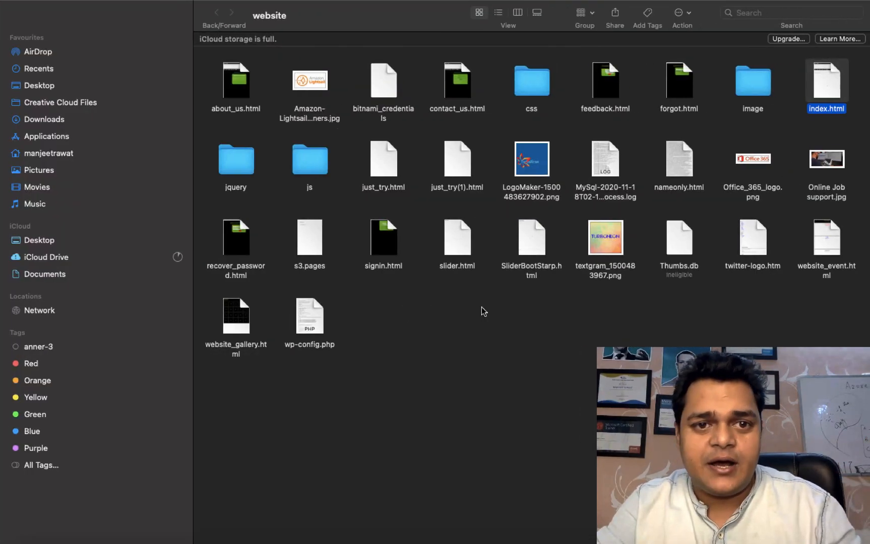
key("ctrl+Left")
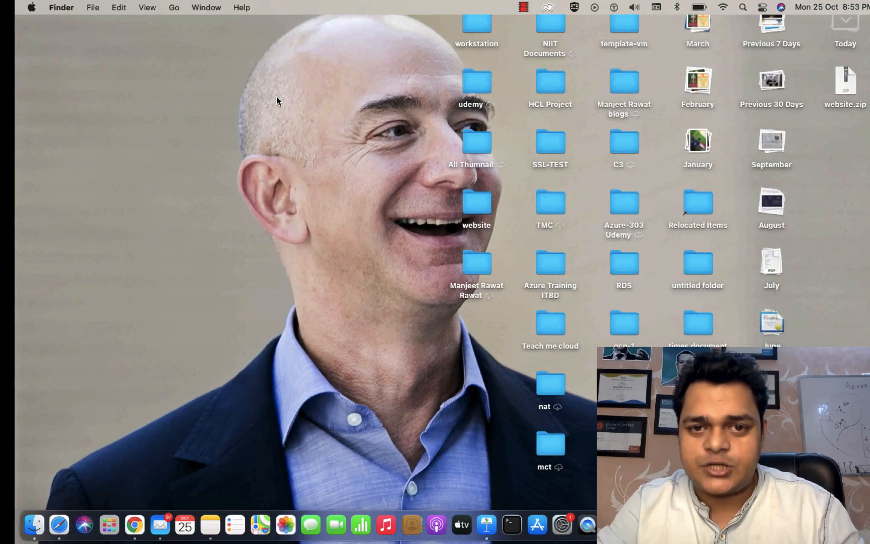
key("super+Tab")
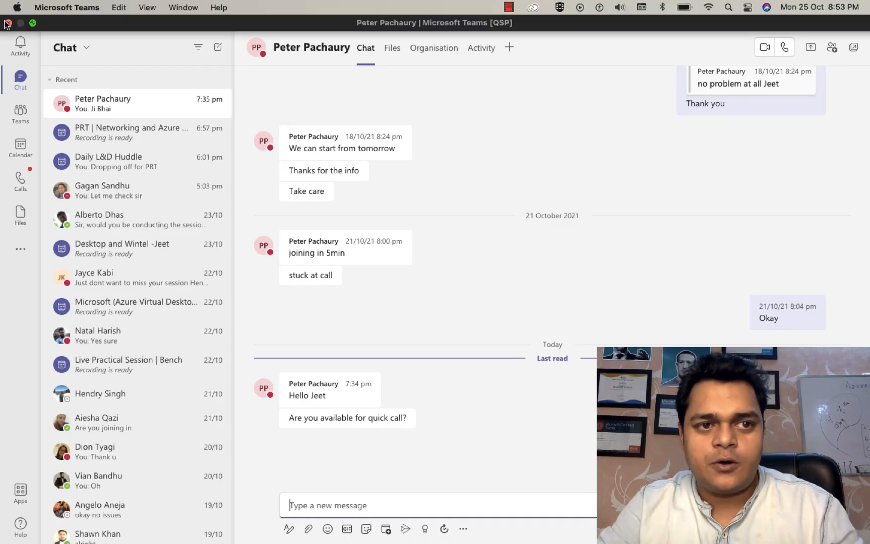
left_click(7, 24)
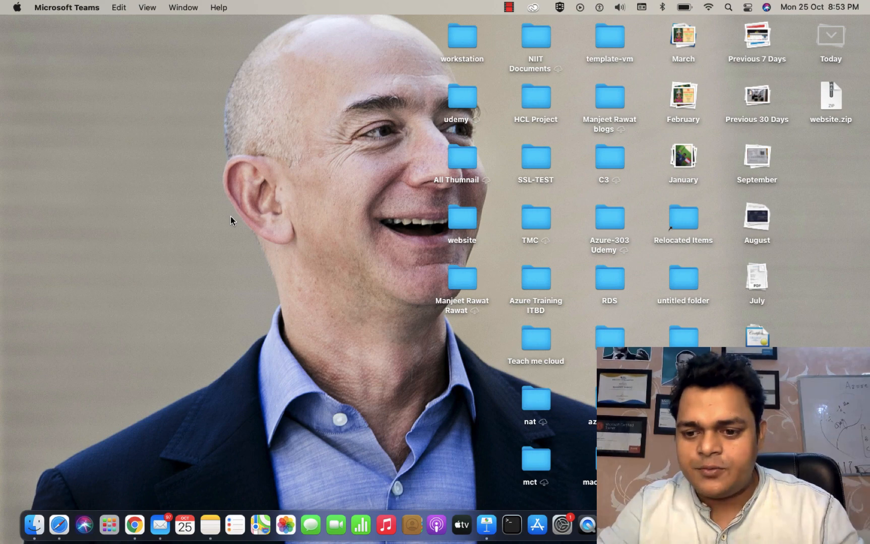
Switch to OneNote, make its window full screen and add a new page to the Az-104-PRT section.
key("super+Tab")
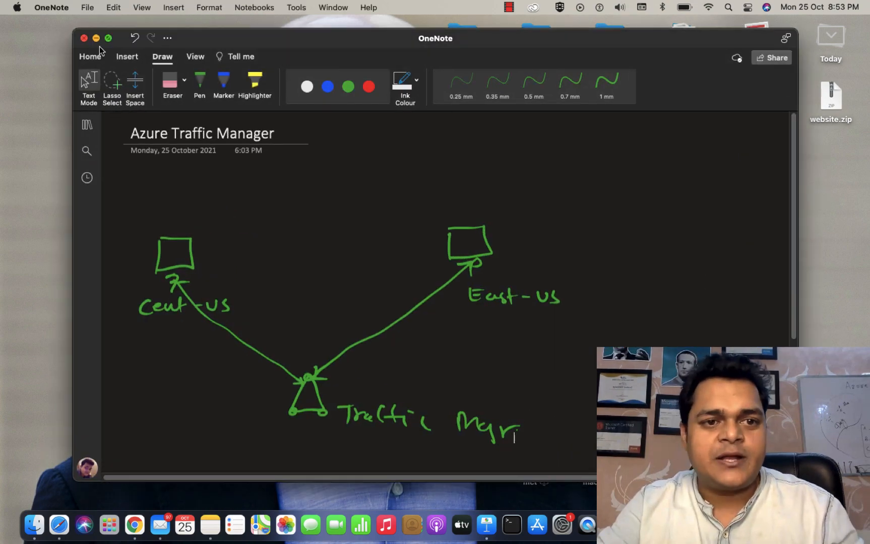
left_click(108, 38)
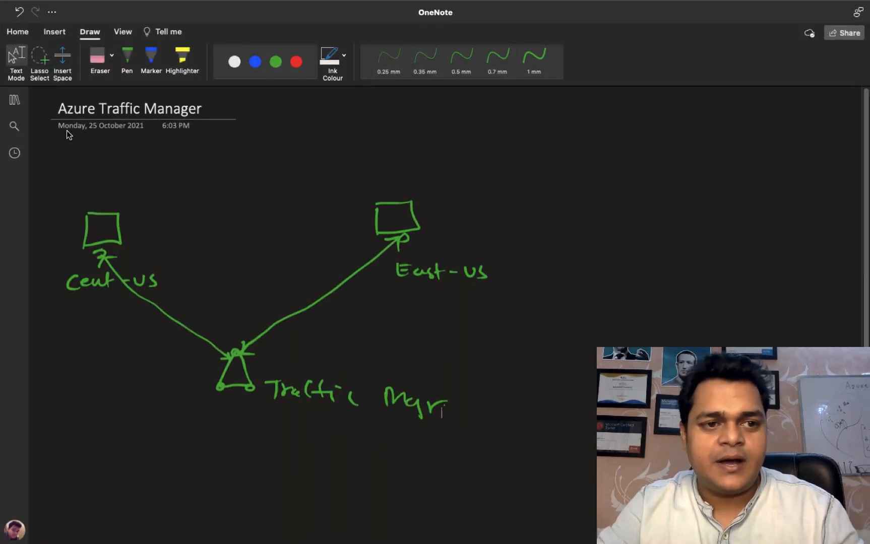
left_click(10, 104)
left_click(229, 527)
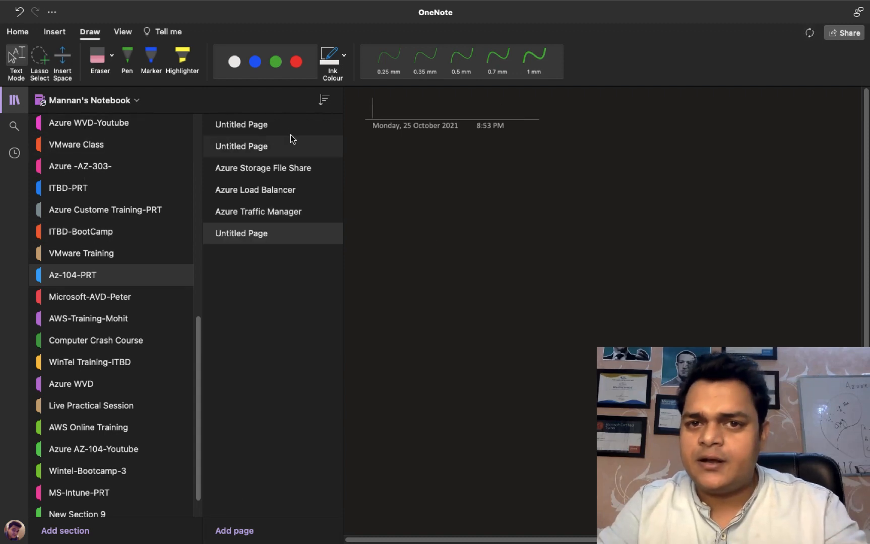
Title the new page ".net / php/html" and hide the notebook navigation.
type(".net ")
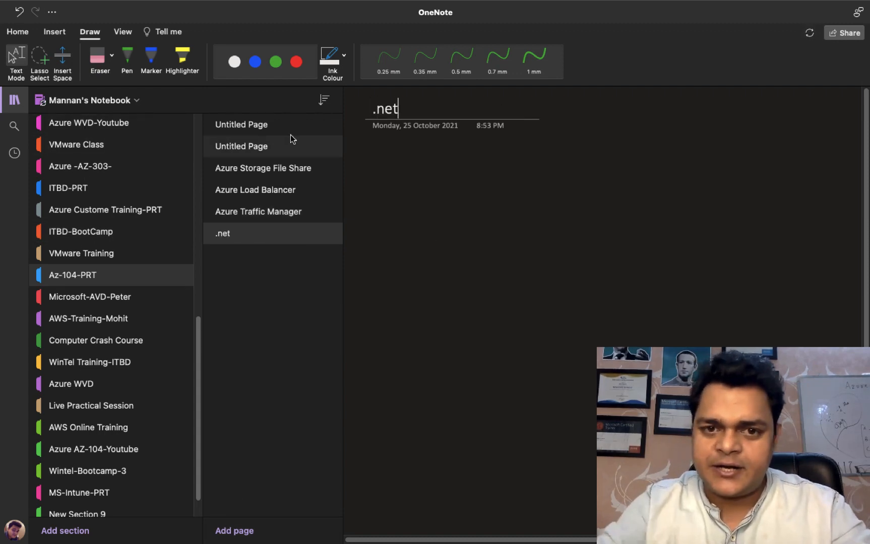
type("/ ph")
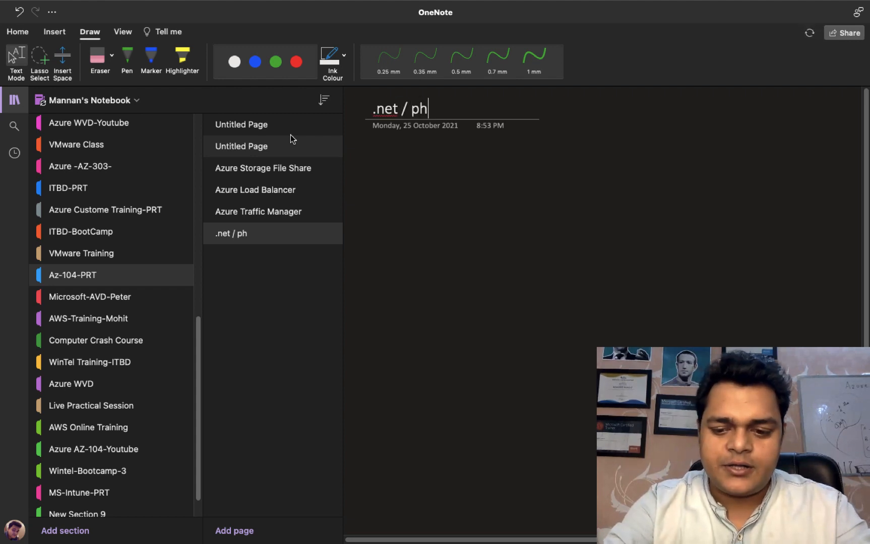
type("p/ht")
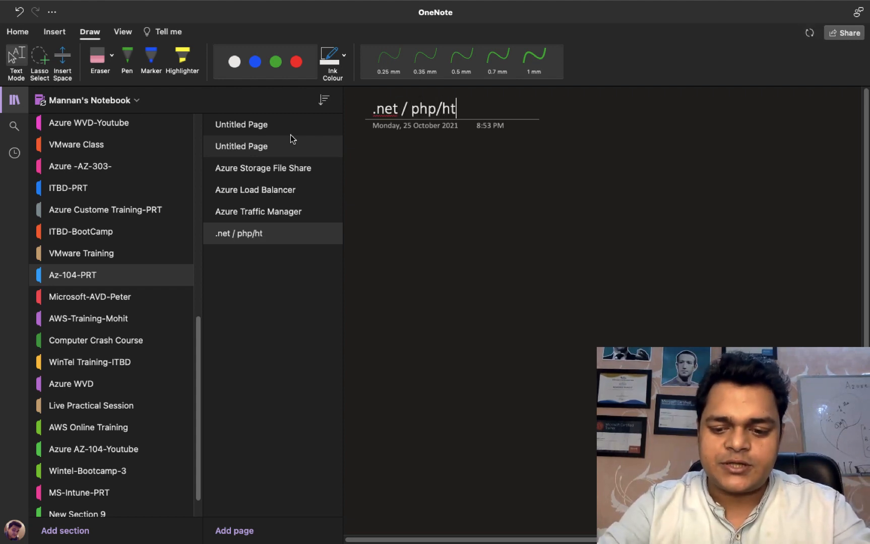
type("ml")
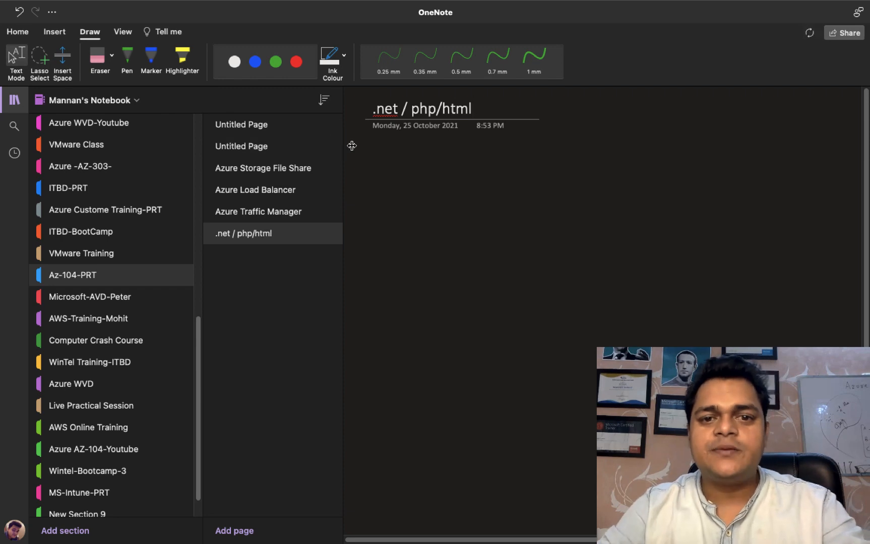
left_click(14, 99)
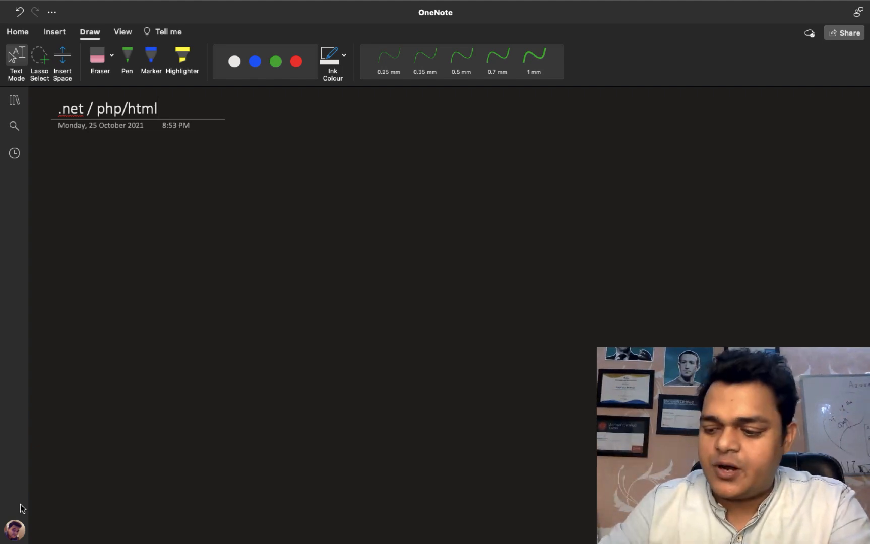
Handwrite the heading "How to host .net/ php/html" with the green 0.5 mm pen and enclose it in square brackets.
left_click(127, 56)
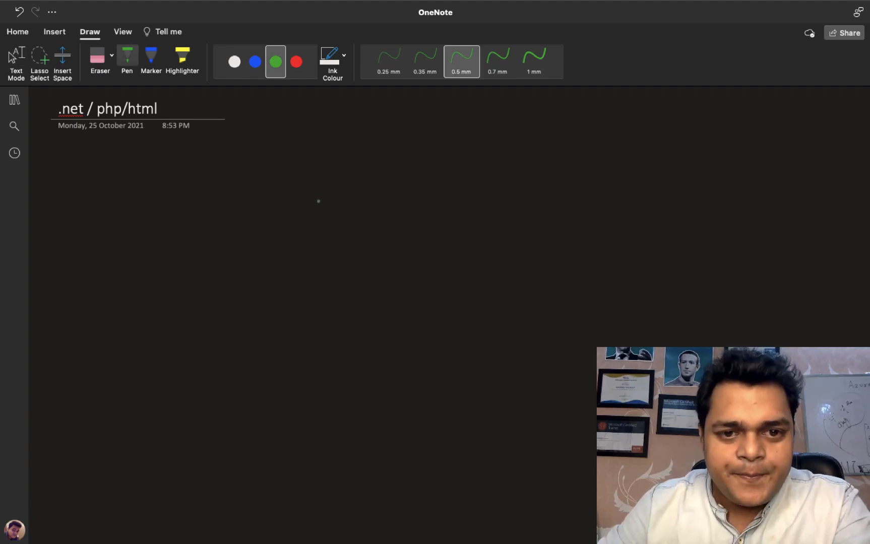
mouse_move(307, 167)
left_mouse_down()
mouse_move(308, 185)
mouse_move(347, 172)
mouse_move(367, 182)
mouse_move(369, 173)
left_mouse_up()
left_click(342, 180)
left_click_drag(372, 173, 409, 183)
left_click_drag(413, 174, 439, 186)
left_click(467, 180)
left_click_drag(432, 174, 496, 184)
mouse_move(500, 165)
left_mouse_down()
mouse_move(505, 184)
mouse_move(511, 173)
left_mouse_up()
mouse_move(512, 163)
left_mouse_down()
mouse_move(517, 190)
mouse_move(538, 190)
left_mouse_up()
left_click_drag(538, 171, 557, 185)
mouse_move(559, 175)
left_mouse_down()
mouse_move(581, 195)
mouse_move(609, 187)
left_mouse_up()
mouse_move(613, 172)
left_mouse_down()
mouse_move(615, 187)
mouse_move(639, 185)
left_mouse_up()
left_click_drag(644, 170, 652, 185)
left_click(664, 177)
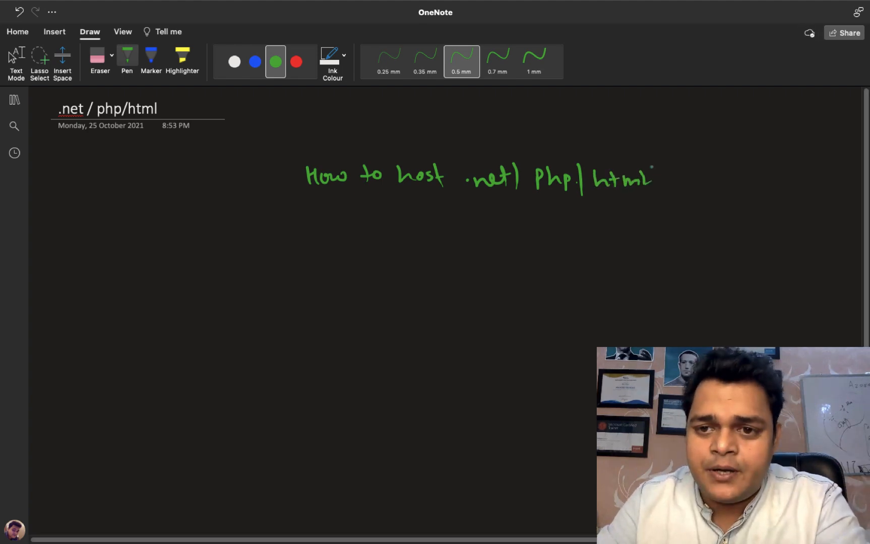
mouse_move(639, 162)
left_mouse_down()
mouse_move(667, 173)
mouse_move(645, 199)
left_mouse_up()
left_click_drag(309, 162, 311, 206)
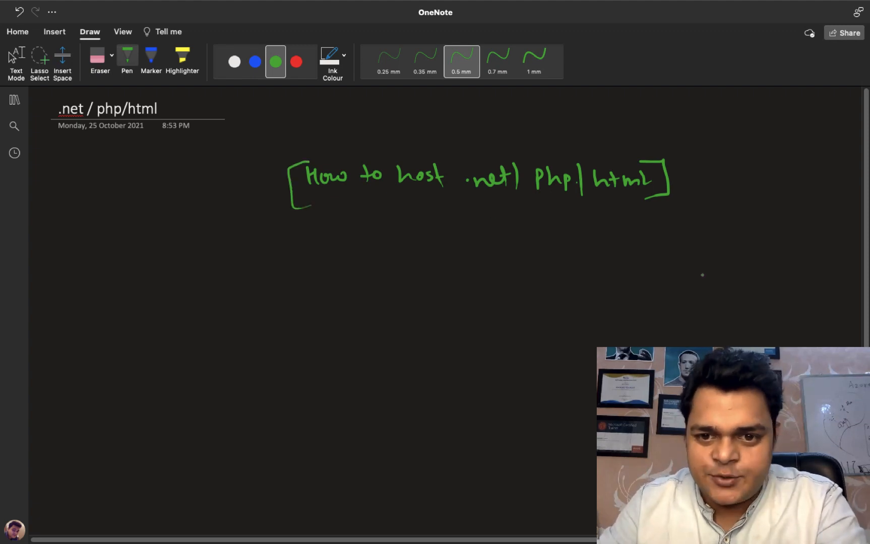
Draw a line down from the bracketed heading that branches into two downward arrows.
scroll(338, 244, "down", 2)
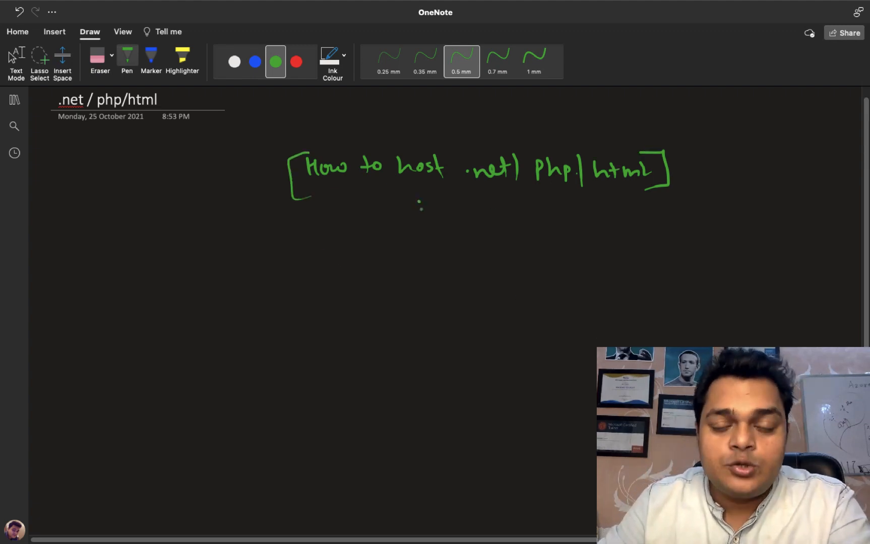
mouse_move(419, 201)
left_mouse_down()
mouse_move(283, 255)
mouse_move(286, 289)
mouse_move(297, 276)
left_mouse_up()
mouse_move(423, 236)
left_mouse_down()
mouse_move(447, 236)
mouse_move(528, 290)
left_mouse_up()
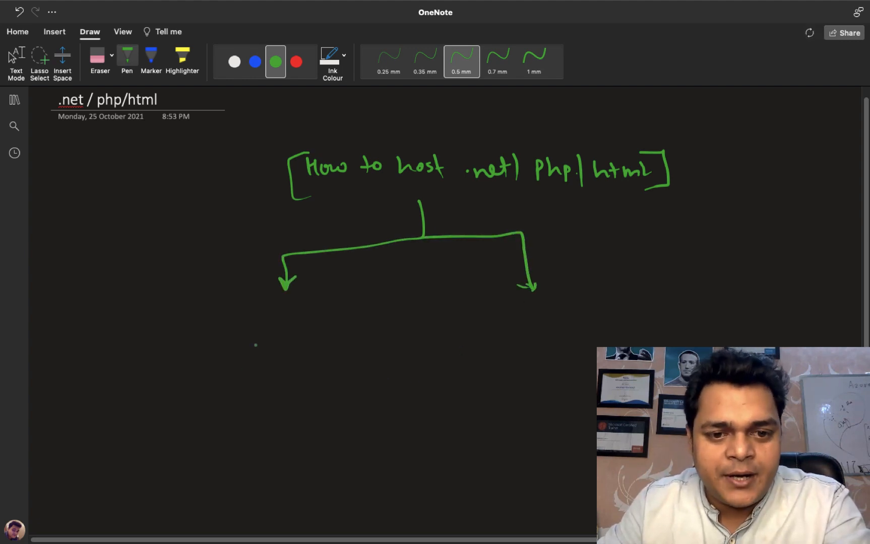
Handwrite "IAAS" under the left arrow and "PAAS" under the right arrow.
mouse_move(255, 334)
left_mouse_down()
mouse_move(254, 348)
mouse_move(262, 333)
left_mouse_up()
mouse_move(258, 349)
left_mouse_down()
mouse_move(267, 333)
mouse_move(277, 349)
left_mouse_up()
left_click_drag(262, 341, 292, 332)
left_click_drag(293, 332, 304, 349)
mouse_move(537, 312)
left_mouse_down()
mouse_move(529, 342)
mouse_move(529, 334)
left_mouse_up()
key("super+z")
mouse_move(544, 341)
left_mouse_down()
mouse_move(552, 326)
mouse_move(559, 341)
left_mouse_up()
left_click_drag(546, 333, 558, 333)
mouse_move(562, 341)
left_mouse_down()
mouse_move(567, 324)
mouse_move(576, 339)
mouse_move(572, 332)
left_mouse_up()
left_click_drag(590, 323, 582, 341)
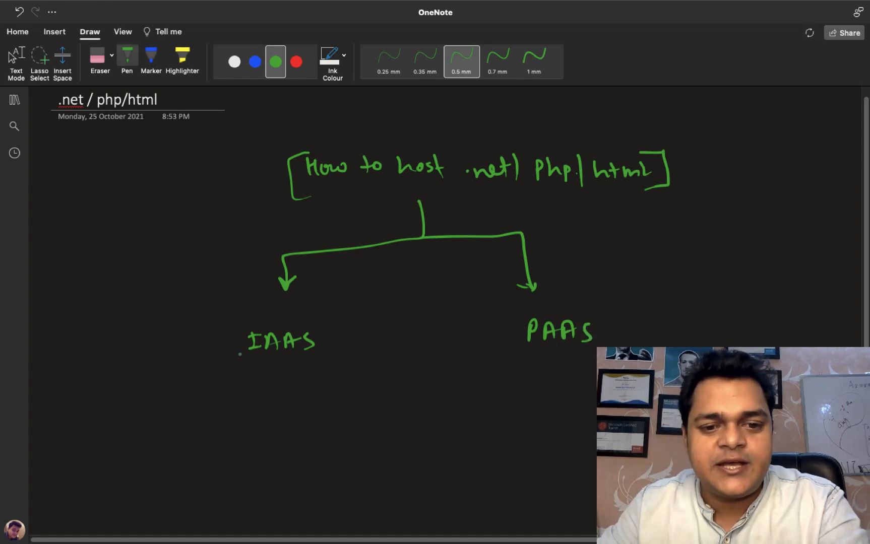
Draw a rectangle around each of the words IAAS and PAAS.
mouse_move(240, 354)
left_mouse_down()
mouse_move(236, 330)
mouse_move(322, 325)
mouse_move(262, 367)
mouse_move(248, 365)
left_mouse_up()
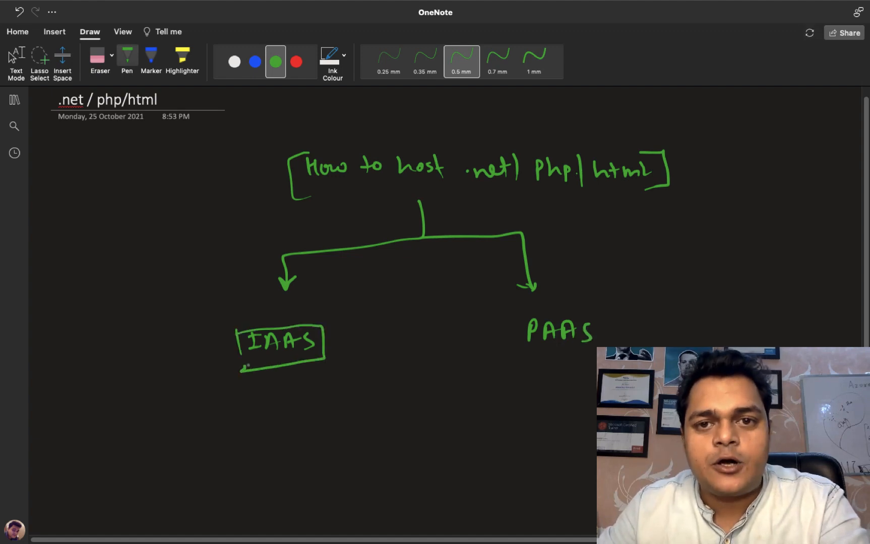
mouse_move(517, 351)
left_mouse_down()
mouse_move(512, 314)
mouse_move(613, 305)
mouse_move(527, 348)
left_mouse_up()
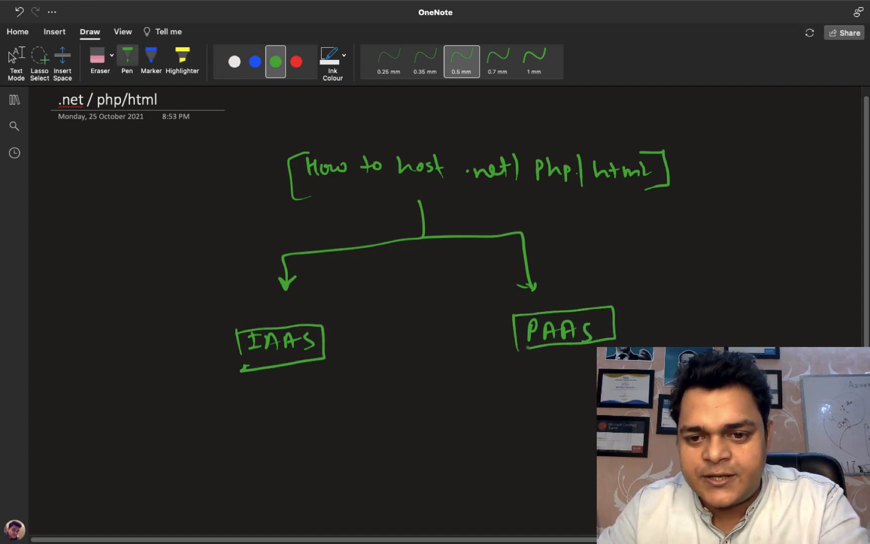
scroll(263, 361, "down", 2)
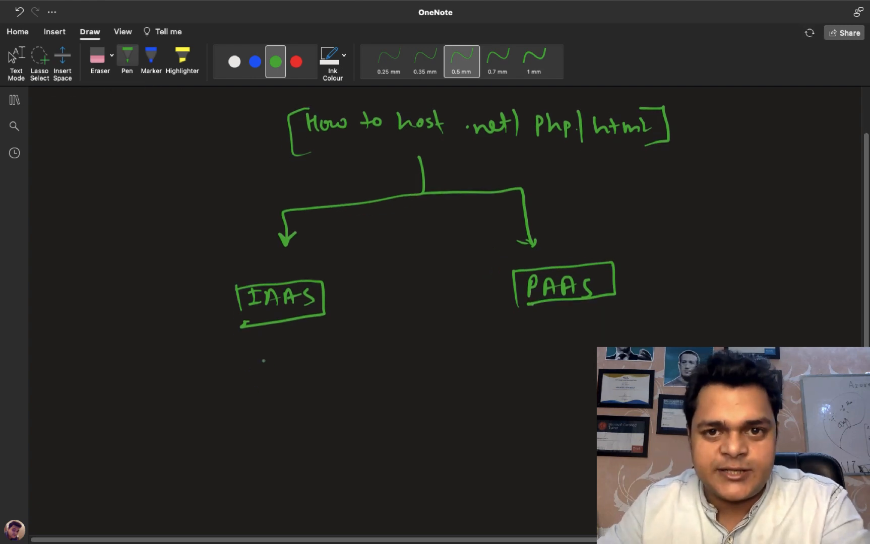
left_click_drag(233, 286, 240, 330)
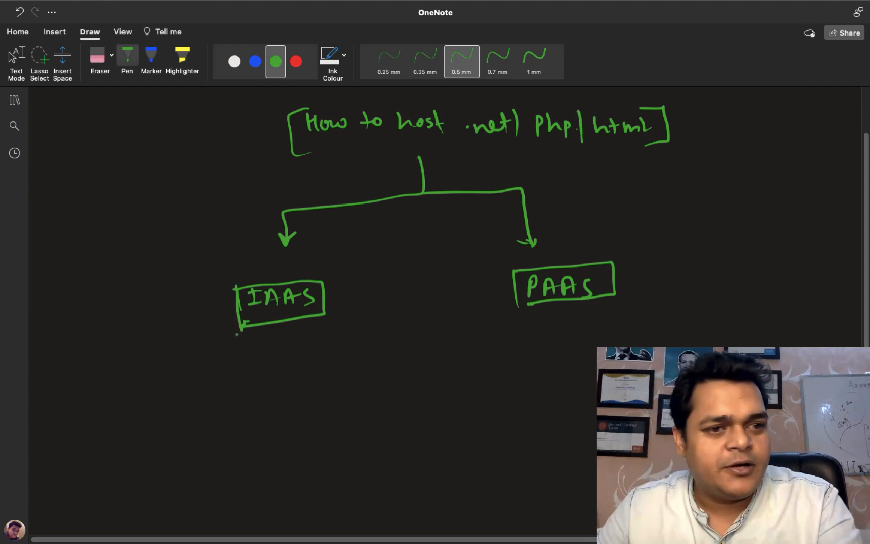
left_click(234, 340)
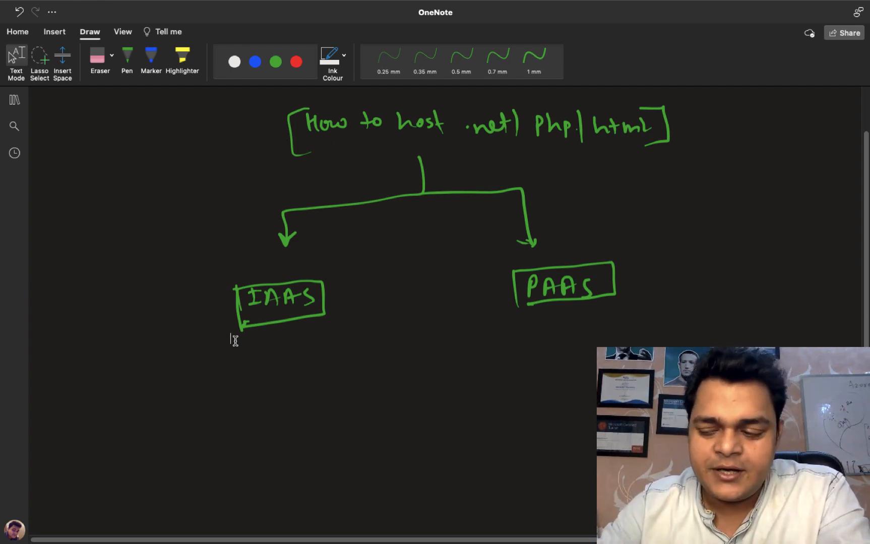
Draw a short connector and a computer below the IAAS box, and handwrite "win/Linux" to the computer's left.
left_click_drag(265, 326, 273, 357)
mouse_move(230, 381)
left_mouse_down()
mouse_move(234, 424)
mouse_move(252, 420)
left_mouse_up()
mouse_move(56, 418)
left_mouse_down()
mouse_move(74, 416)
mouse_move(80, 429)
mouse_move(96, 418)
left_mouse_up()
left_click(79, 410)
mouse_move(105, 403)
left_mouse_down()
mouse_move(105, 431)
mouse_move(155, 419)
mouse_move(170, 405)
left_mouse_up()
left_click(130, 412)
left_click(131, 420)
left_click_drag(162, 404, 166, 423)
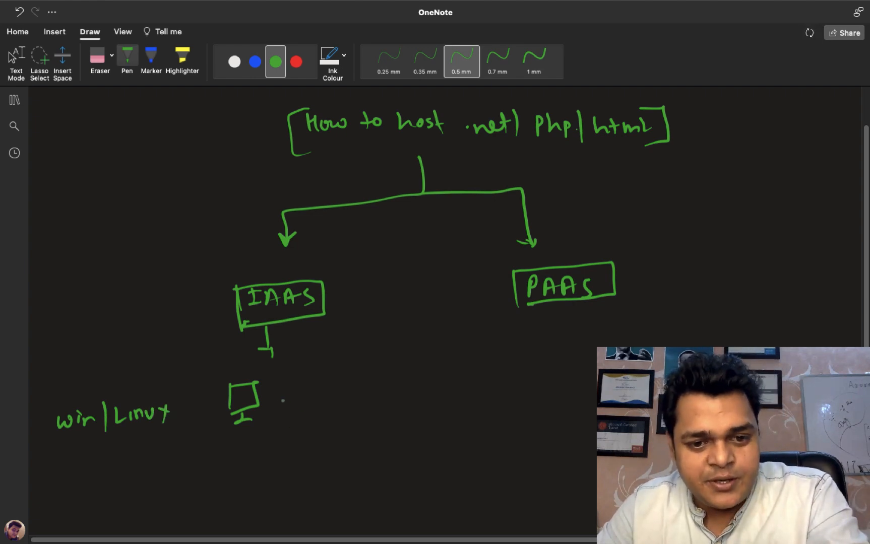
Handwrite "— IIS | Apache" beside the computer with an underline below Apache, and mark the row with a circled 1.
left_click_drag(280, 402, 327, 395)
left_click_drag(321, 387, 335, 398)
left_click_drag(330, 392, 342, 396)
mouse_move(351, 386)
left_mouse_down()
mouse_move(343, 398)
mouse_move(365, 407)
mouse_move(384, 392)
mouse_move(439, 386)
left_mouse_up()
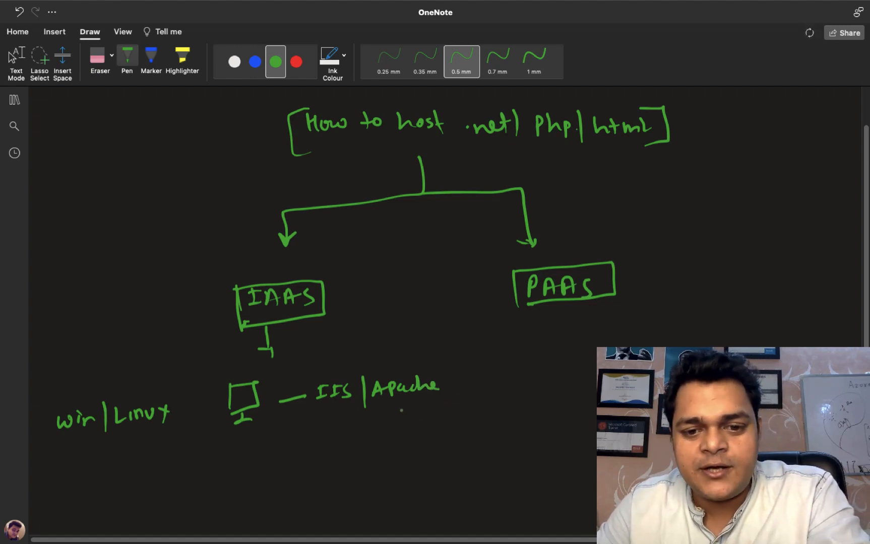
left_click_drag(400, 411, 419, 408)
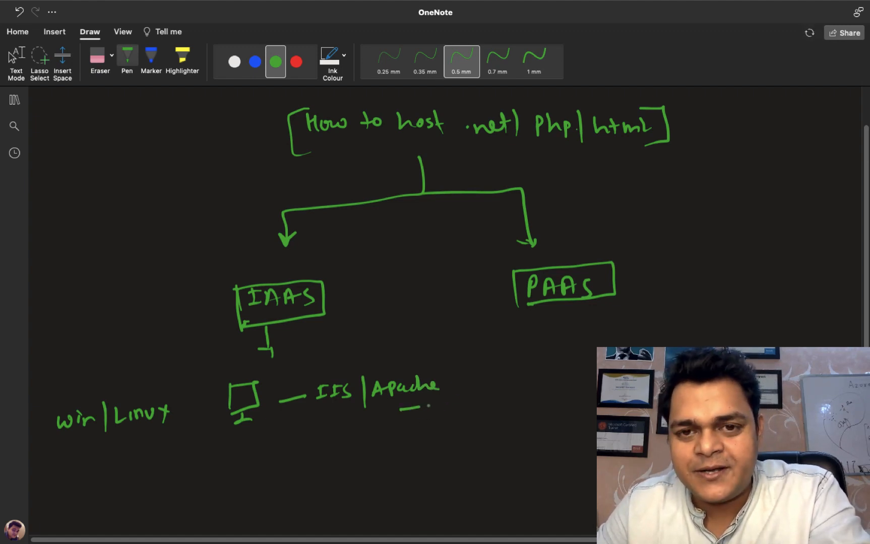
left_click_drag(44, 388, 48, 401)
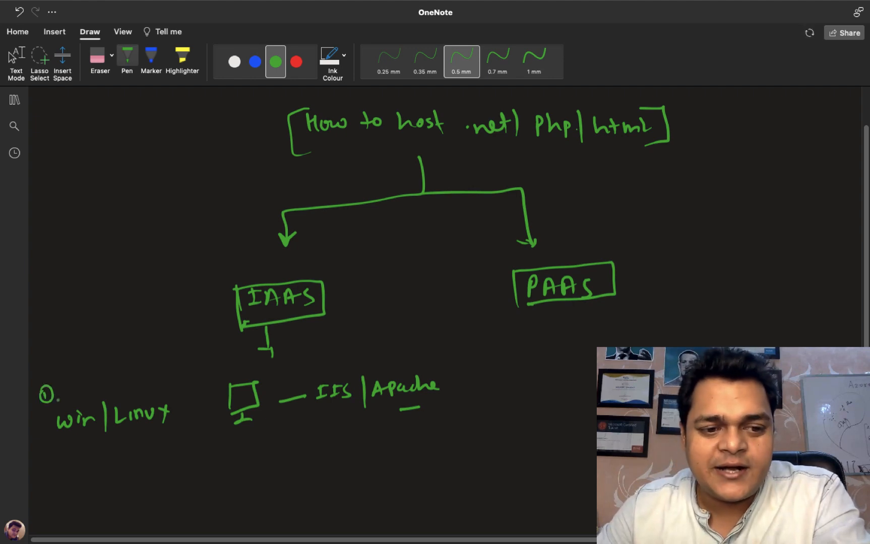
Add a circled 2 below the first row and handwrite "Manual Database Add" beside it.
mouse_move(62, 476)
left_mouse_down()
mouse_move(73, 492)
mouse_move(54, 487)
mouse_move(75, 474)
left_mouse_up()
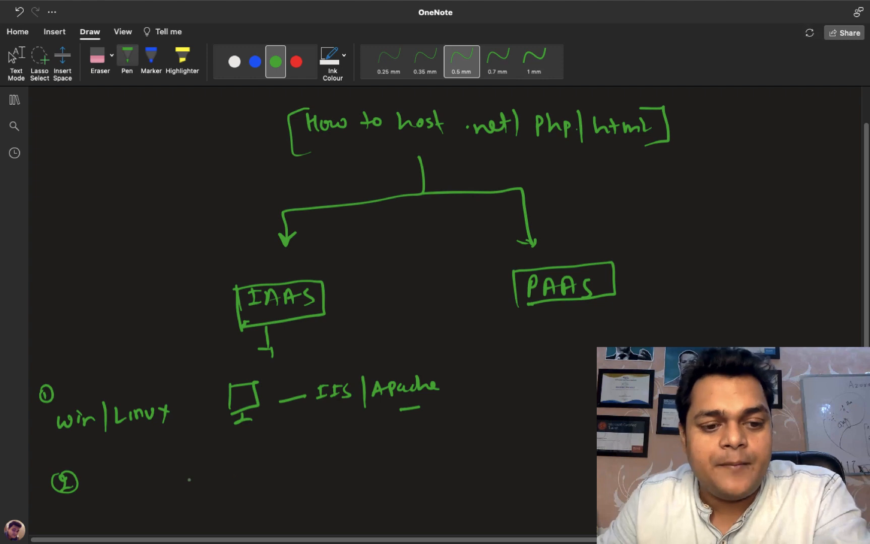
mouse_move(117, 486)
left_mouse_down()
mouse_move(154, 487)
mouse_move(143, 490)
mouse_move(178, 459)
mouse_move(181, 479)
left_mouse_up()
left_click_drag(201, 470, 208, 483)
mouse_move(225, 473)
left_mouse_down()
mouse_move(229, 480)
mouse_move(237, 469)
left_mouse_up()
left_click_drag(243, 472, 247, 478)
left_click_drag(247, 471, 274, 477)
mouse_move(288, 468)
left_mouse_down()
mouse_move(335, 471)
mouse_move(350, 450)
left_mouse_up()
mouse_move(362, 452)
left_mouse_down()
mouse_move(364, 469)
mouse_move(356, 468)
left_mouse_up()
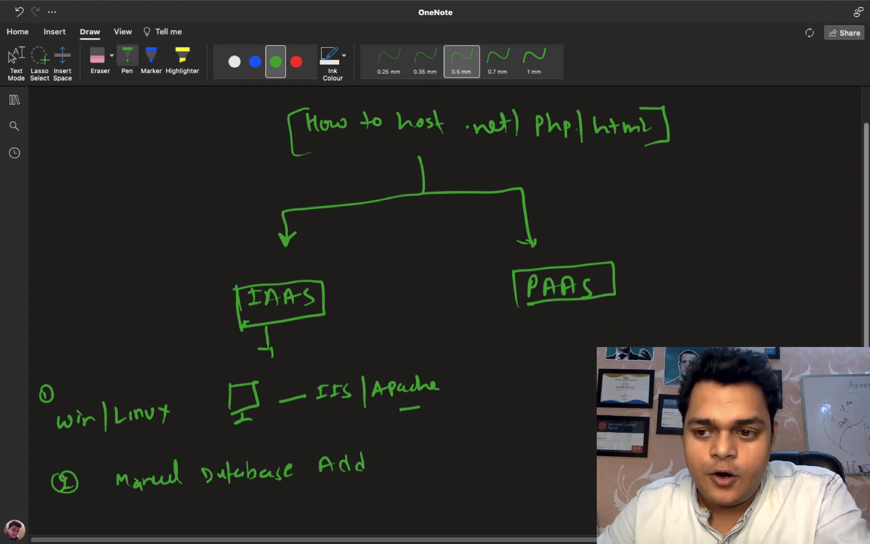
Add a third point numbered (3) below the database line, reading "Upload Data".
scroll(449, 290, "down", 2)
scroll(448, 290, "up", 2)
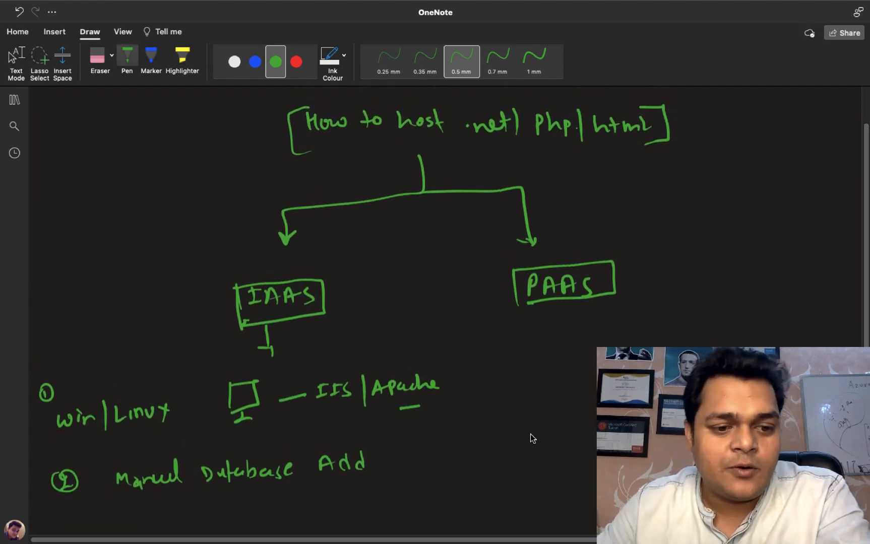
left_click_drag(58, 513, 60, 535)
left_click_drag(75, 516, 80, 534)
mouse_move(130, 507)
left_mouse_down()
mouse_move(137, 519)
mouse_move(154, 510)
mouse_move(162, 525)
mouse_move(190, 507)
left_mouse_up()
mouse_move(156, 540)
left_mouse_down()
mouse_move(155, 504)
mouse_move(202, 525)
left_mouse_up()
left_click_drag(222, 515, 236, 522)
mouse_move(261, 512)
left_mouse_down()
mouse_move(255, 522)
mouse_move(281, 524)
left_mouse_up()
left_click_drag(258, 509, 273, 507)
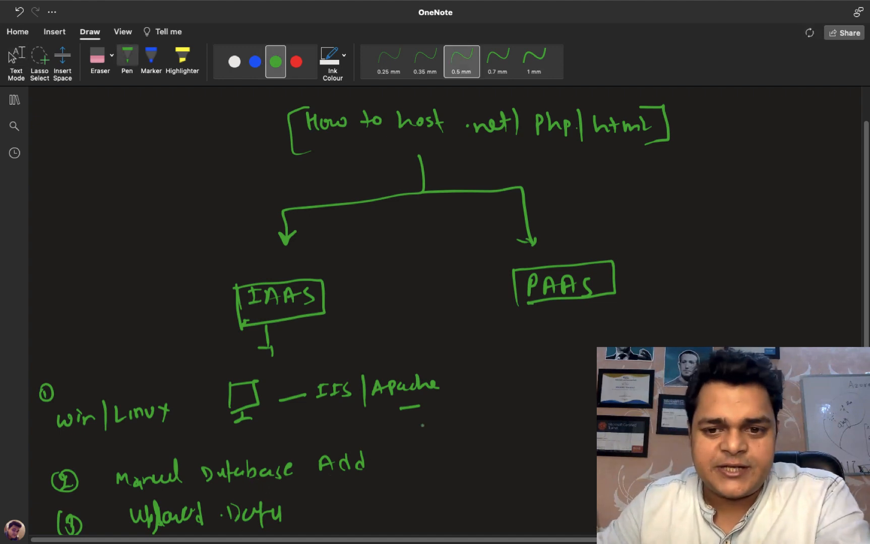
Draw a short connector below the PAAS box leading to a rectangle with text lines inside, and mark the row with a circled 1.
left_click_drag(584, 301, 587, 328)
mouse_move(578, 326)
left_mouse_down()
mouse_move(598, 332)
mouse_move(568, 383)
left_mouse_up()
mouse_move(567, 349)
left_mouse_down()
mouse_move(600, 349)
mouse_move(572, 384)
left_mouse_up()
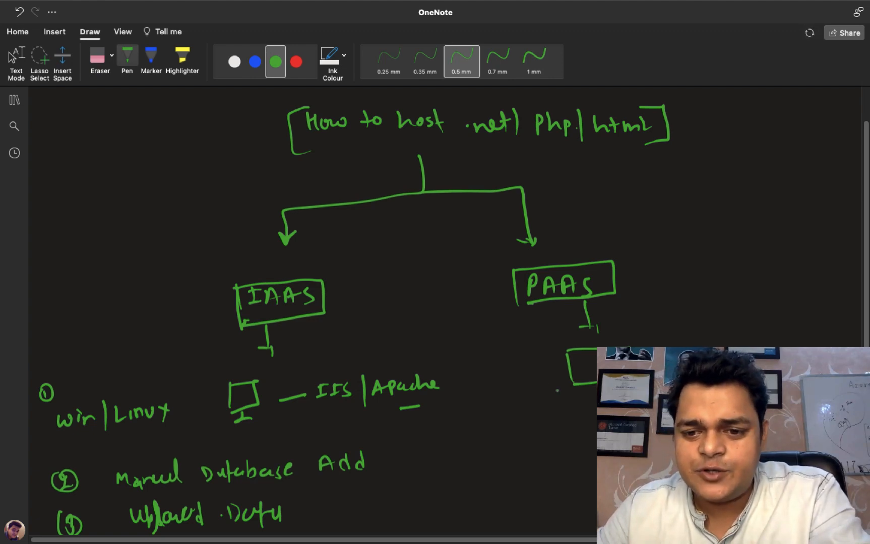
mouse_move(515, 367)
left_mouse_down()
mouse_move(516, 381)
mouse_move(521, 368)
left_mouse_up()
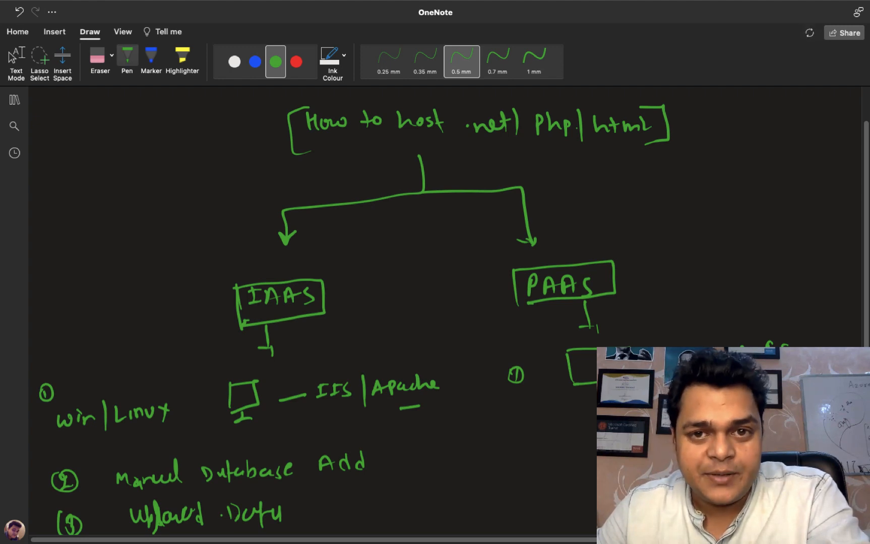
mouse_move(579, 354)
left_mouse_down()
mouse_move(602, 353)
mouse_move(604, 368)
left_mouse_up()
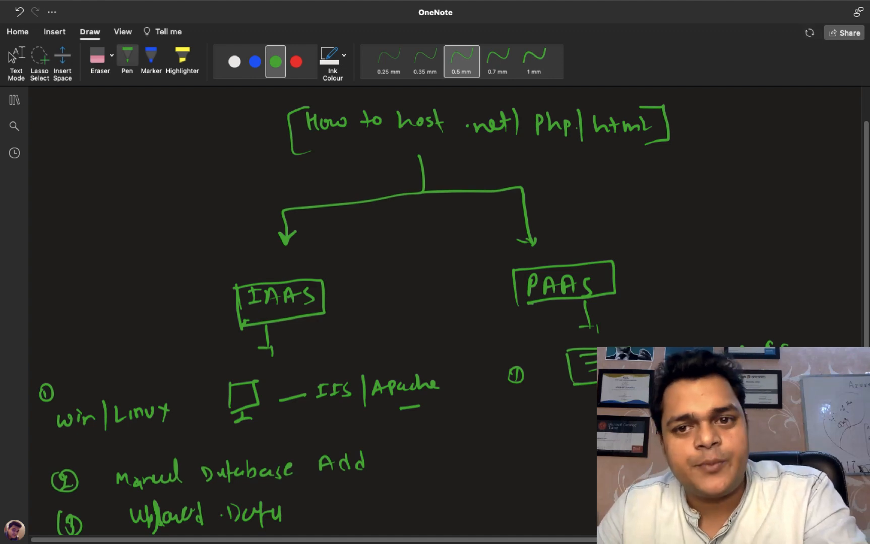
Handwrite "VM" above the computer in the IAAS branch and circle it.
key("Escape")
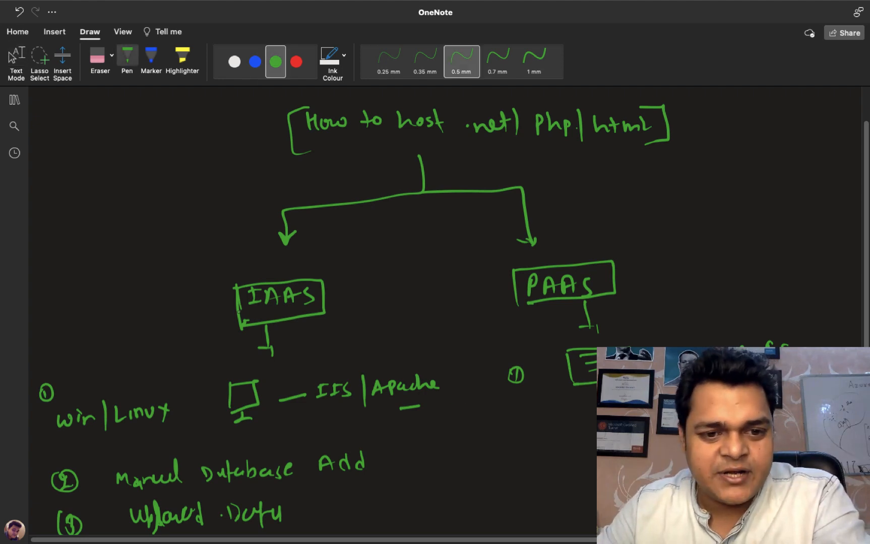
left_click_drag(218, 368, 246, 370)
mouse_move(226, 357)
left_mouse_down()
mouse_move(214, 381)
mouse_move(232, 357)
left_mouse_up()
Draw an arrow from the PAAS box to a handwritten "Azure APP" label, circle the label, and leave drawing mode.
left_click_drag(615, 275, 657, 267)
mouse_move(647, 265)
left_mouse_down()
mouse_move(654, 277)
mouse_move(694, 258)
mouse_move(702, 277)
left_mouse_up()
left_click_drag(687, 271, 706, 259)
left_click(722, 266)
mouse_move(705, 260)
left_mouse_down()
mouse_move(707, 270)
mouse_move(723, 259)
left_mouse_up()
left_click_drag(724, 259, 725, 269)
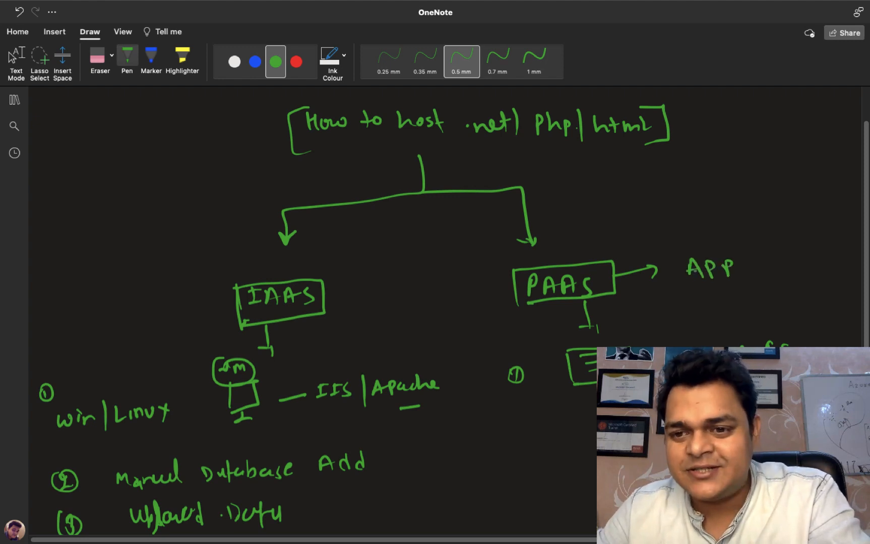
mouse_move(672, 244)
left_mouse_down()
mouse_move(678, 228)
mouse_move(690, 245)
left_mouse_up()
left_click_drag(695, 237, 715, 244)
left_click_drag(715, 235, 730, 233)
left_click_drag(730, 237, 740, 240)
mouse_move(683, 225)
left_mouse_down()
mouse_move(669, 245)
mouse_move(747, 263)
mouse_move(666, 233)
left_mouse_up()
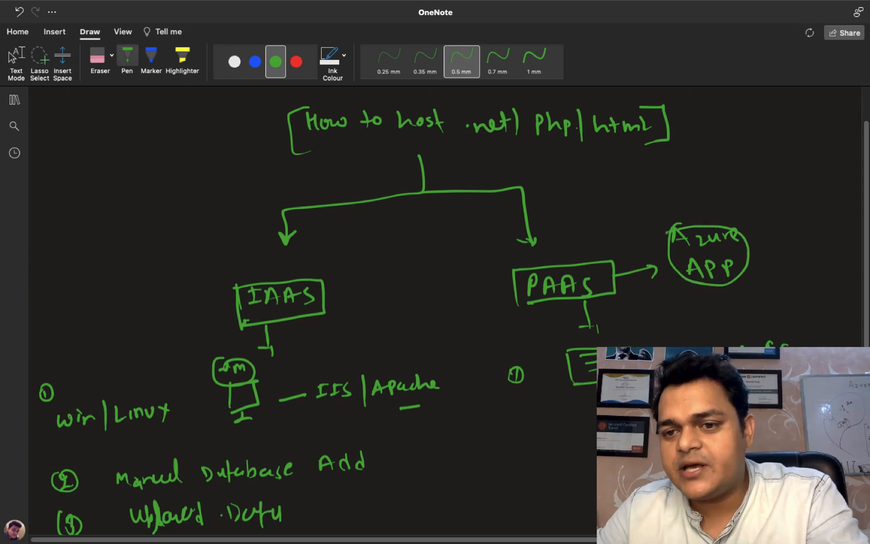
key("Escape")
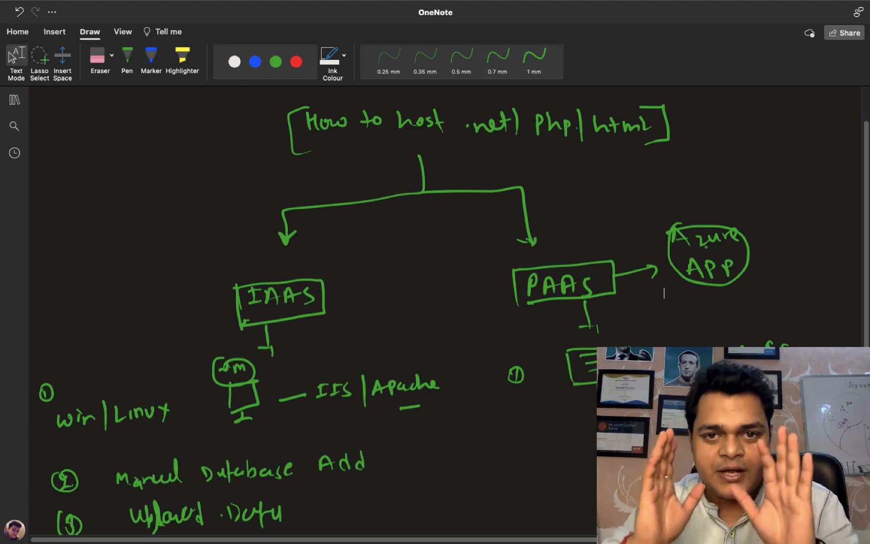
Switch to the desktop, open the website folder in Finder, and open its index.html in Safari.
key("ctrl+Left")
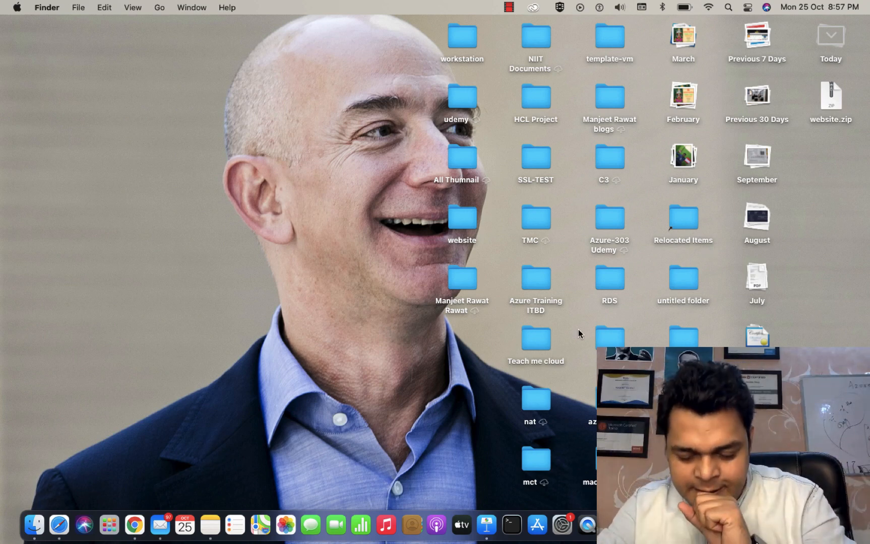
double_click(451, 223)
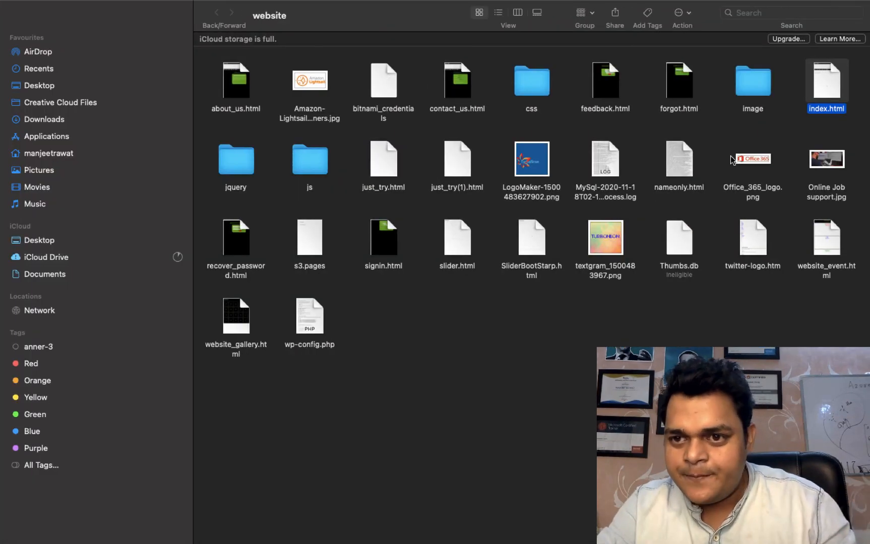
left_click(557, 333)
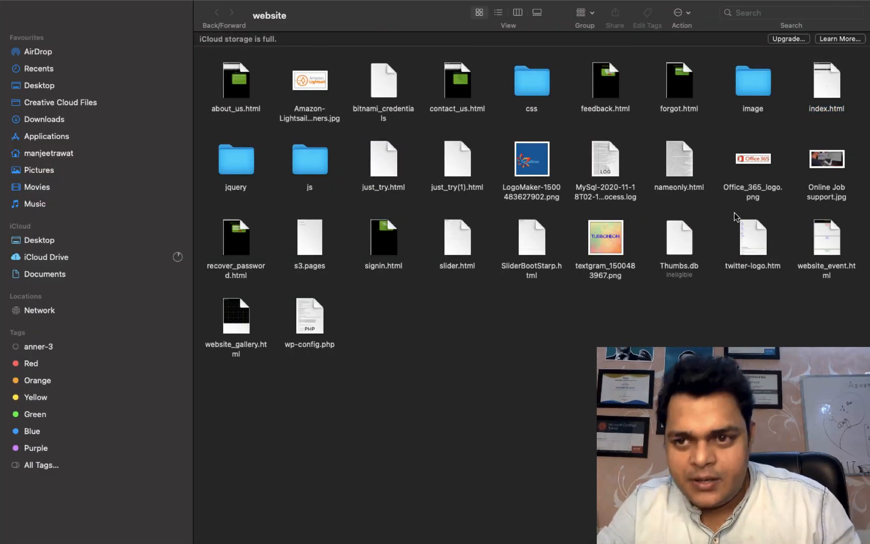
right_click(828, 92)
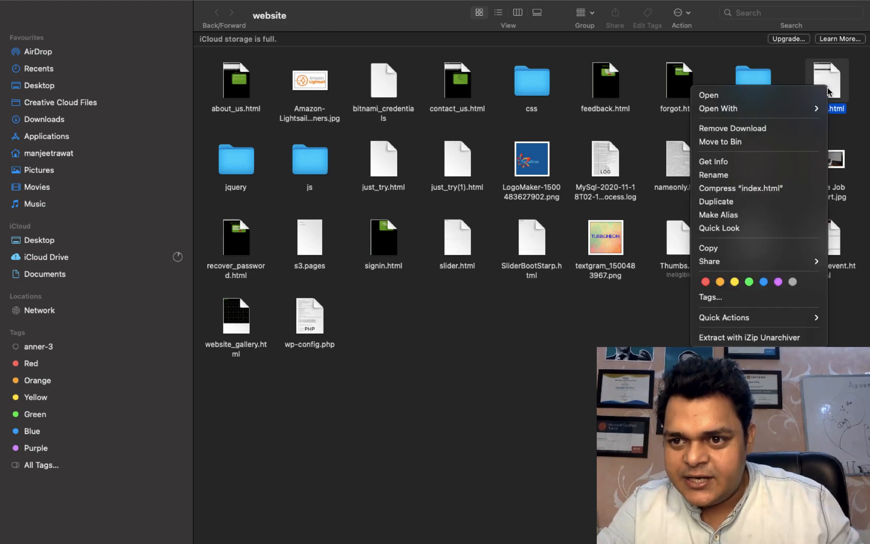
left_click(753, 94)
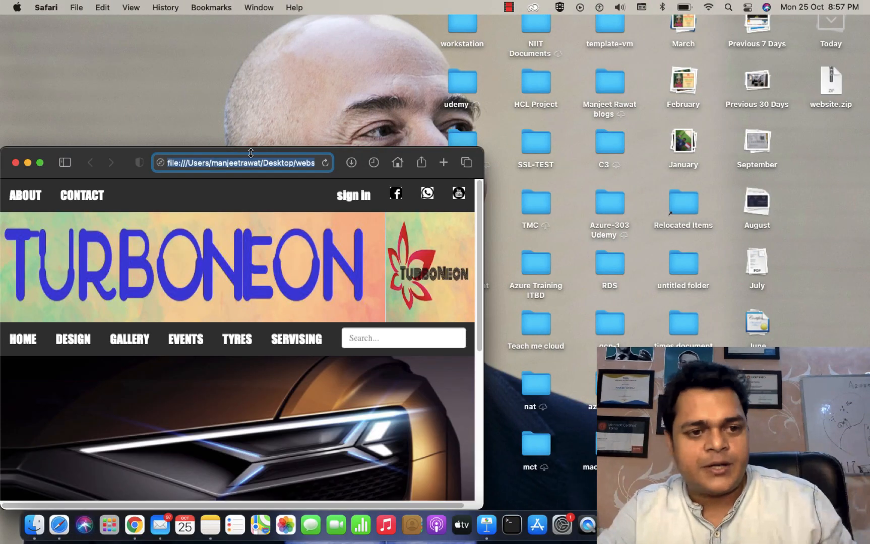
Examine the TURBONEON home page in full screen down to its Latest Upload section, and close the browser window.
left_click(40, 162)
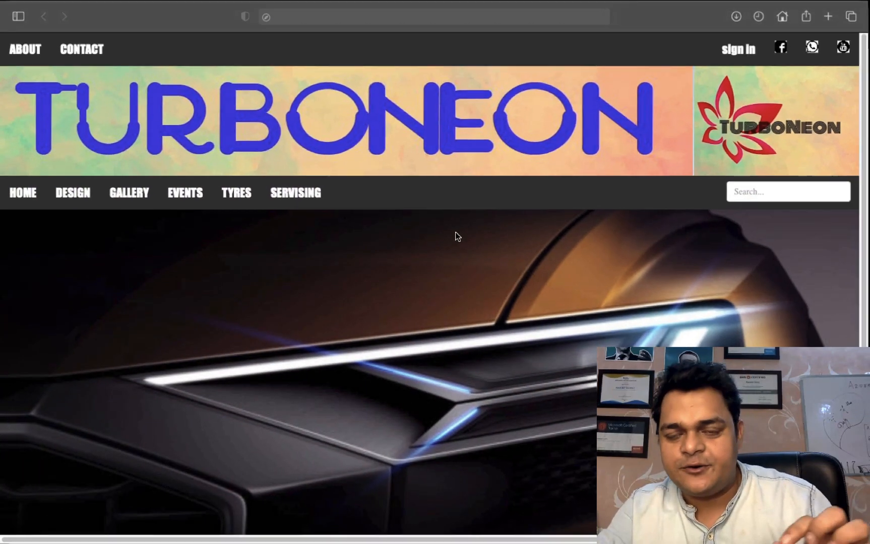
scroll(464, 313, "down", 5)
left_click(809, 287)
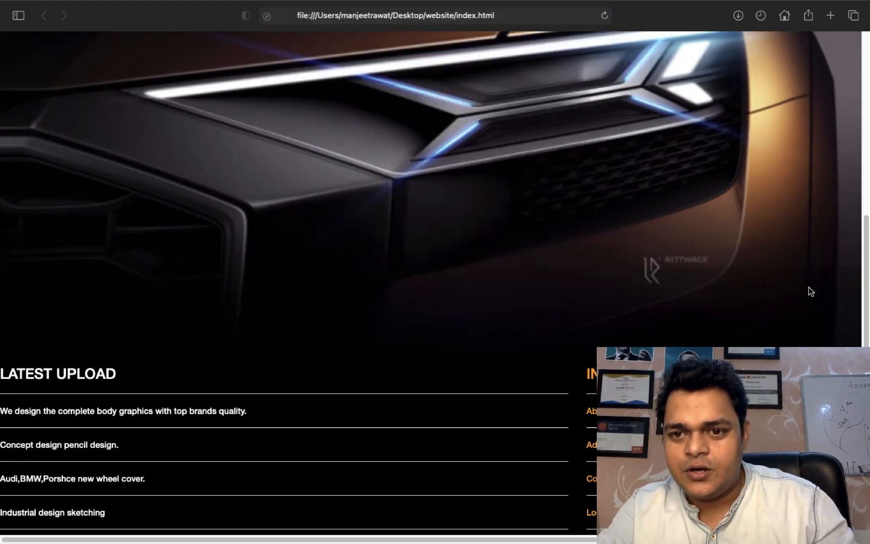
mouse_move(181, 1)
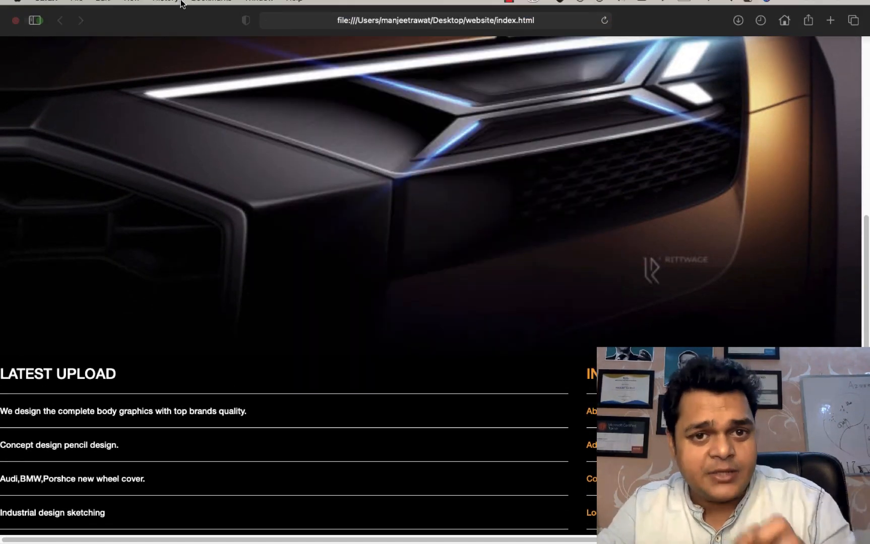
left_click(15, 30)
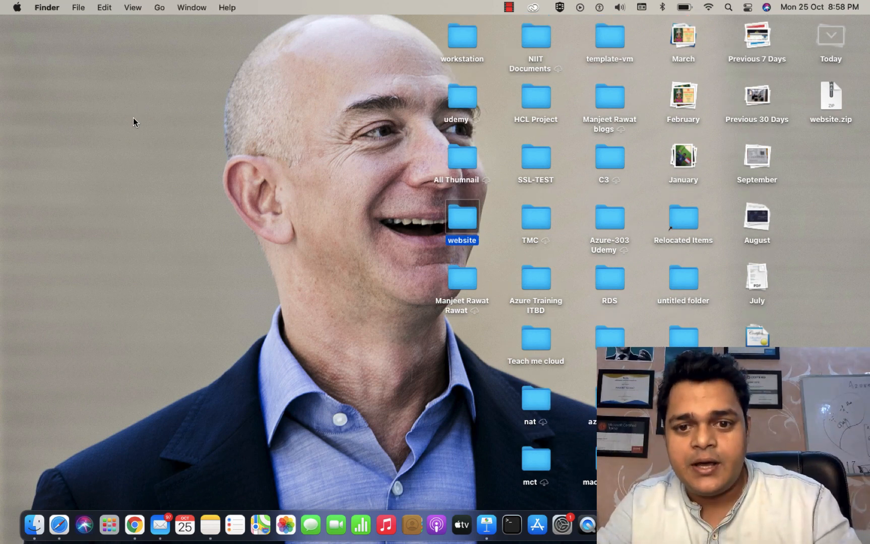
left_click(506, 215)
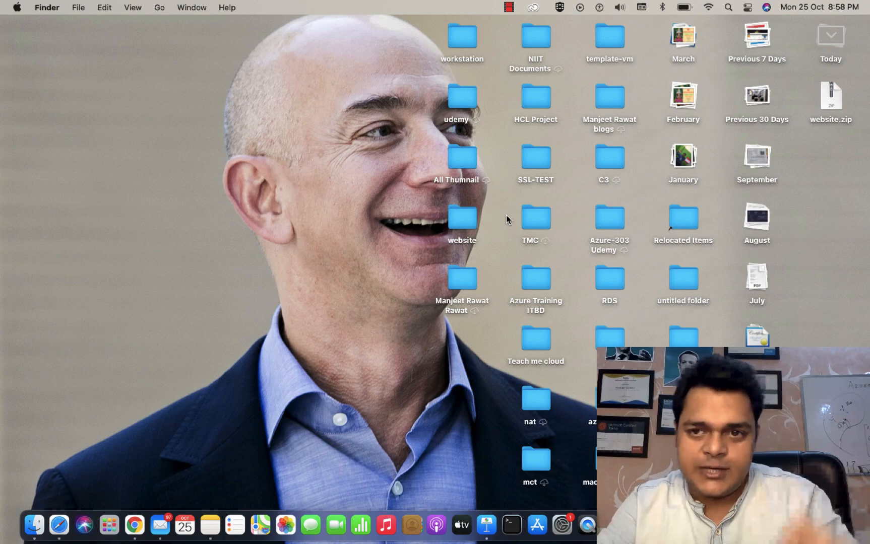
key("ctrl+Right")
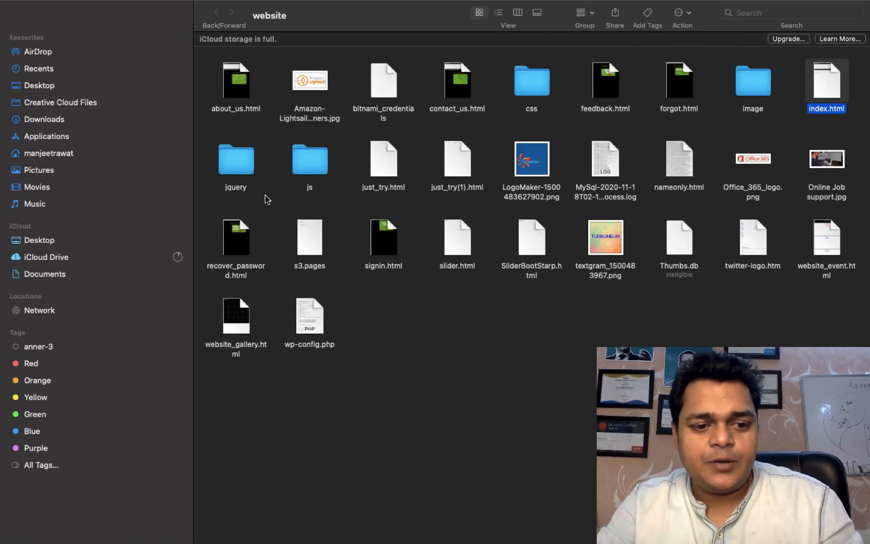
key("ctrl+Left")
Open portal.azure.com in Chrome and sign in with the first listed Microsoft account.
left_click(140, 527)
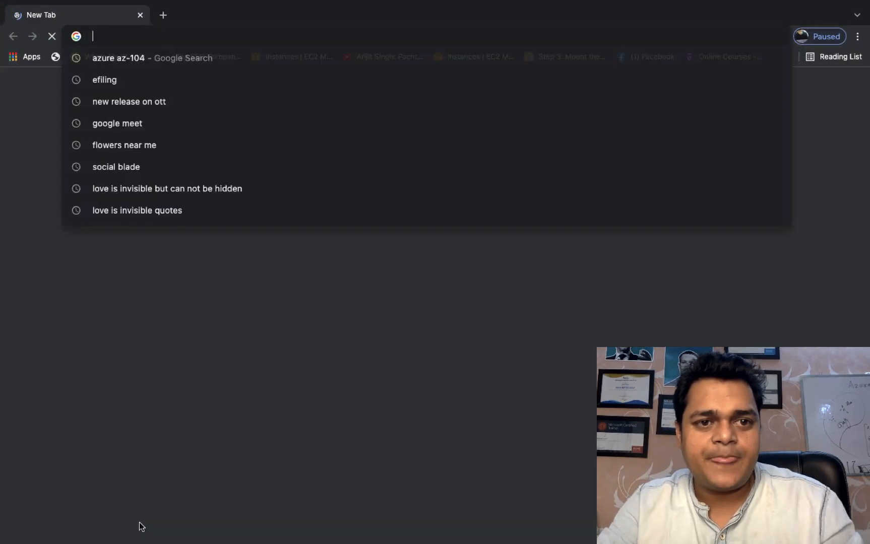
type("po")
key("Return")
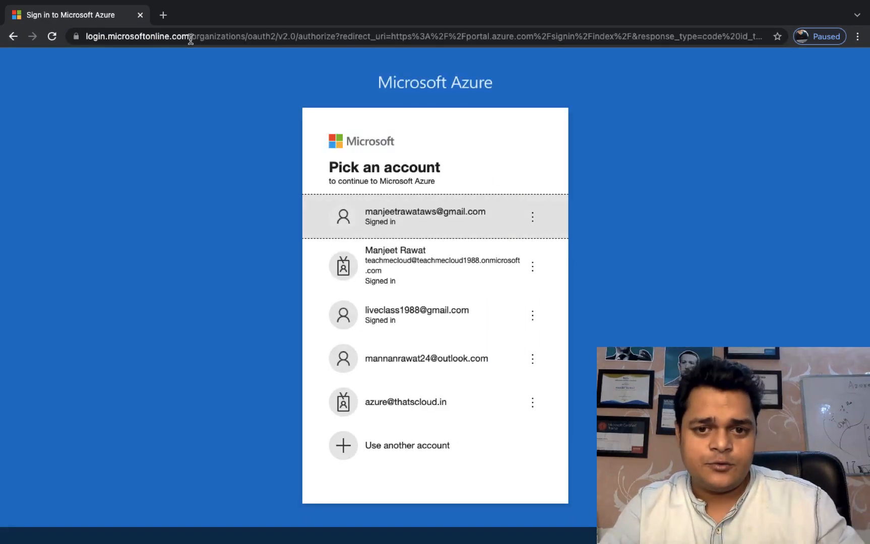
left_click(398, 209)
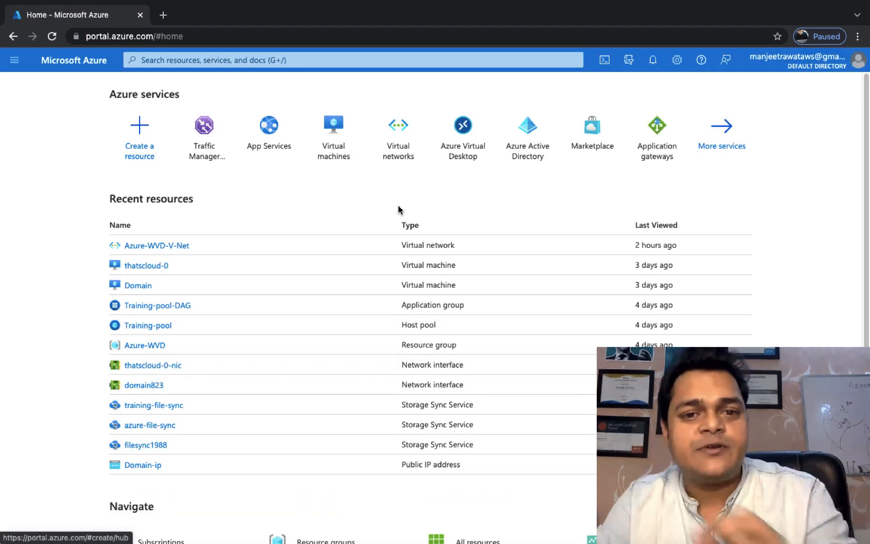
Open App Services from the Web category of all Azure services and dismiss the remaining-credit notification.
left_click(712, 145)
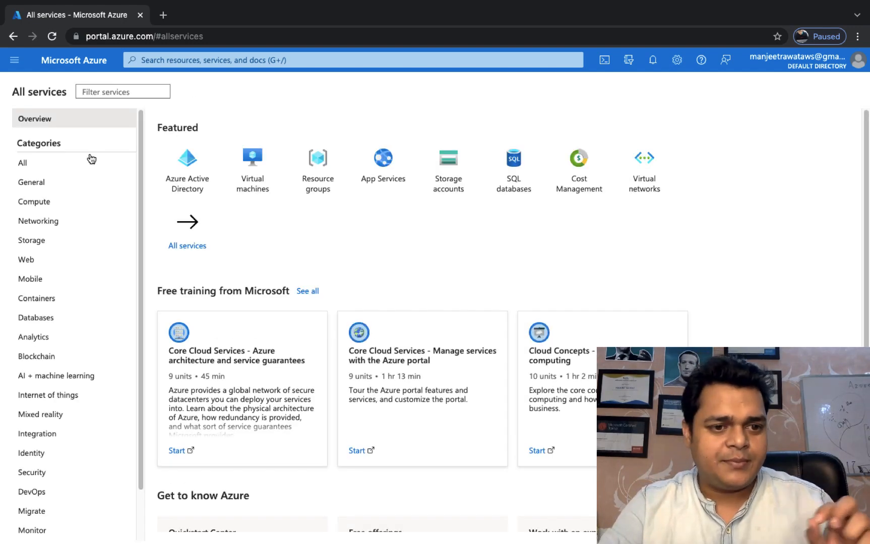
left_click(29, 262)
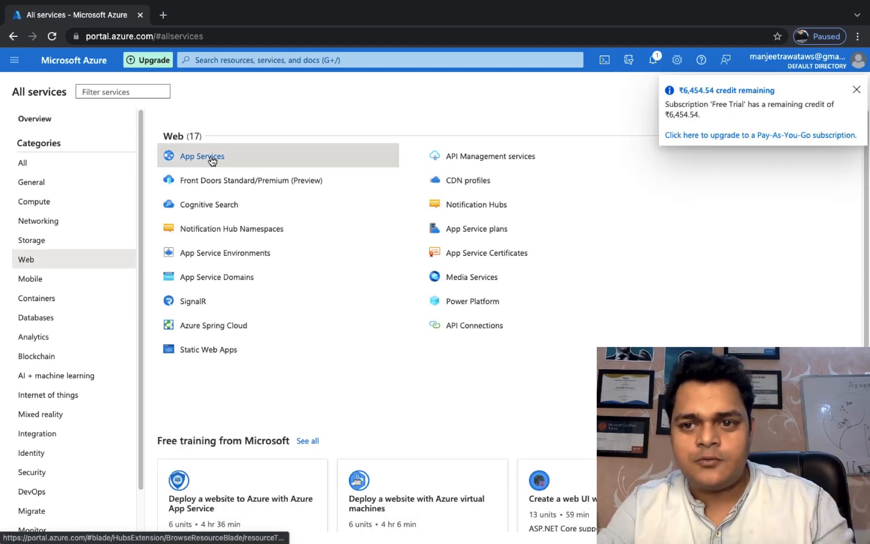
mouse_move(212, 161)
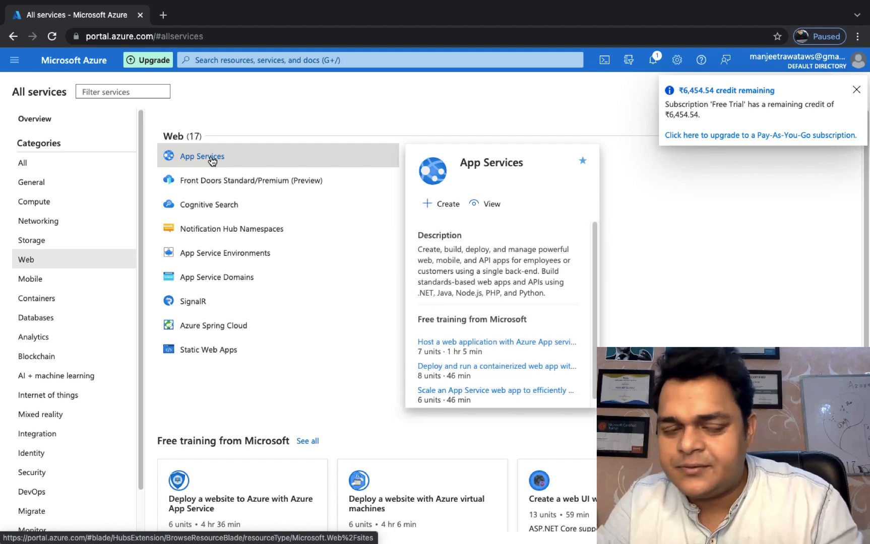
left_click(212, 160)
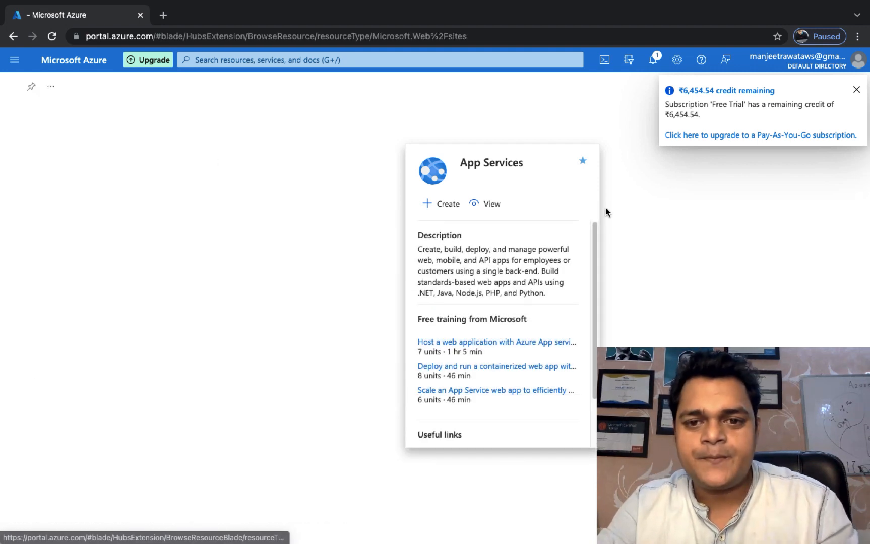
left_click(856, 89)
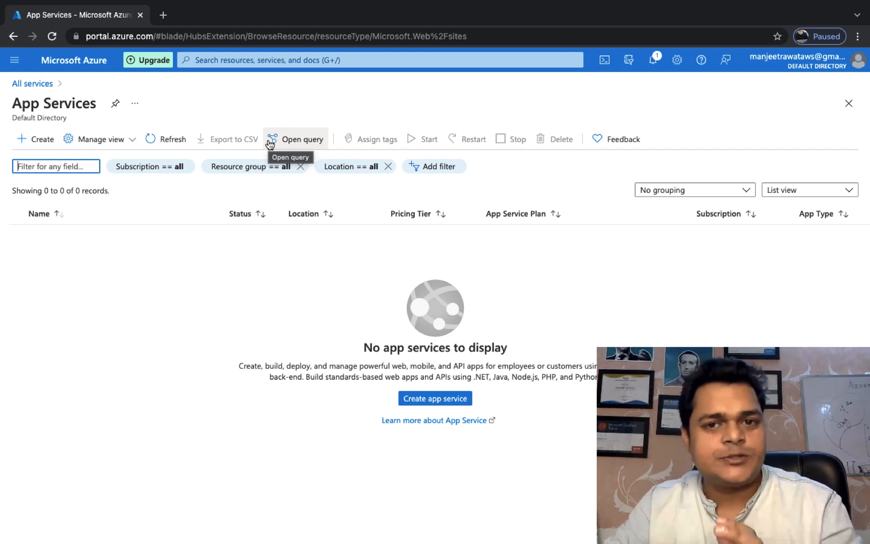
Start creating an app service and choose Azure-WVD as the resource group for the web app.
left_click(444, 403)
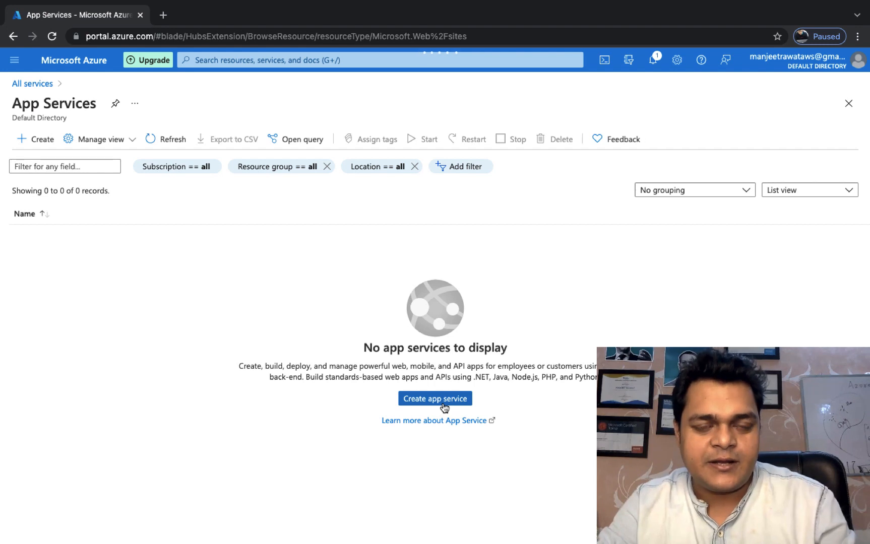
left_click(435, 399)
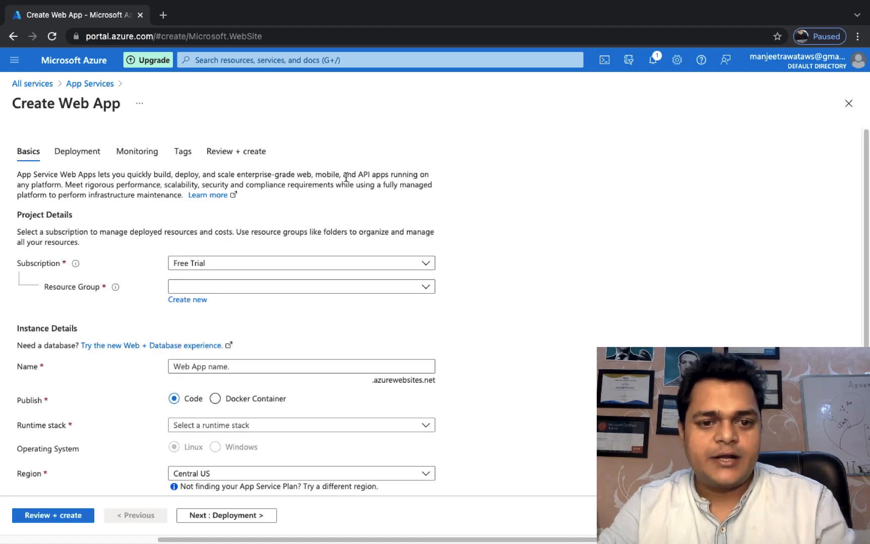
left_click(233, 288)
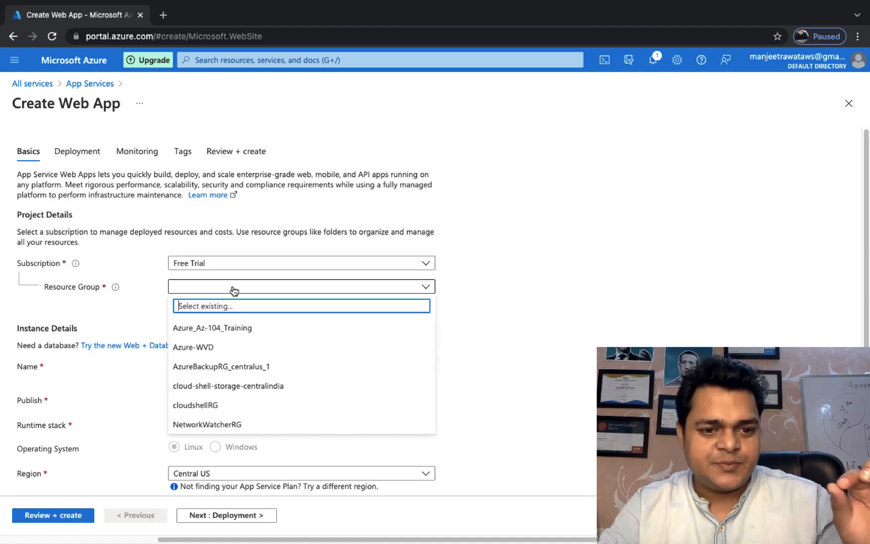
left_click(213, 343)
scroll(429, 334, "down", 3)
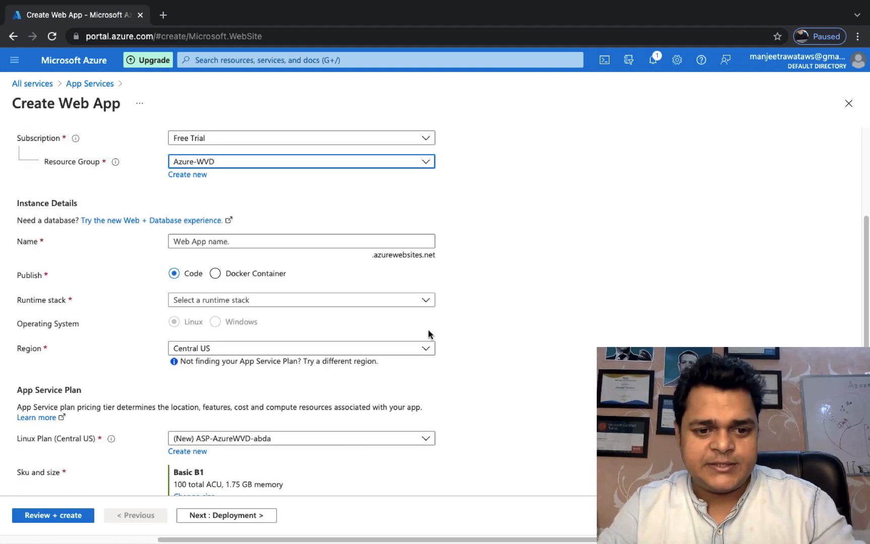
Set the web app's name to training-app1988.
left_click(223, 202)
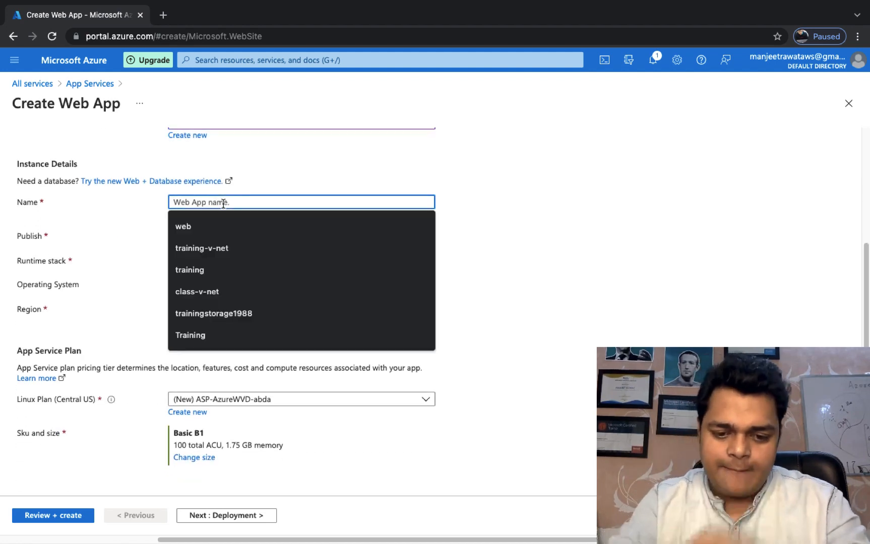
type("training")
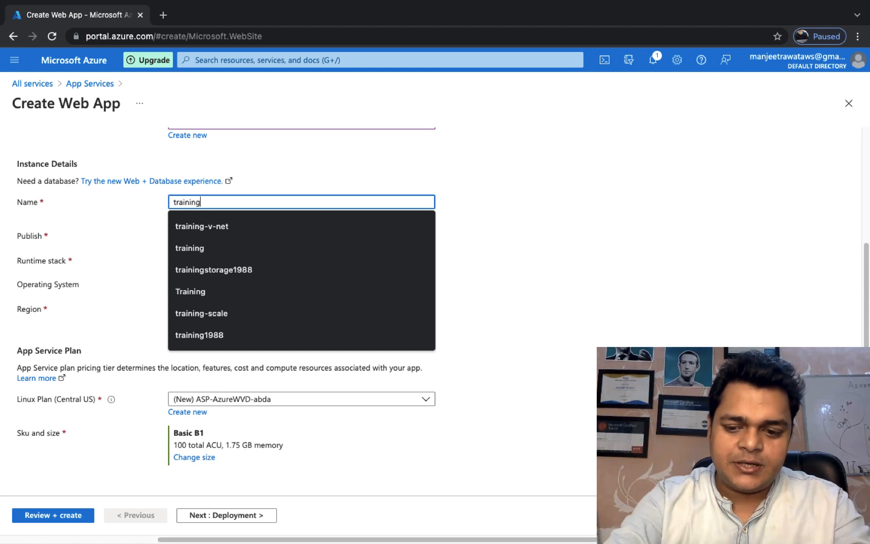
type("-ap")
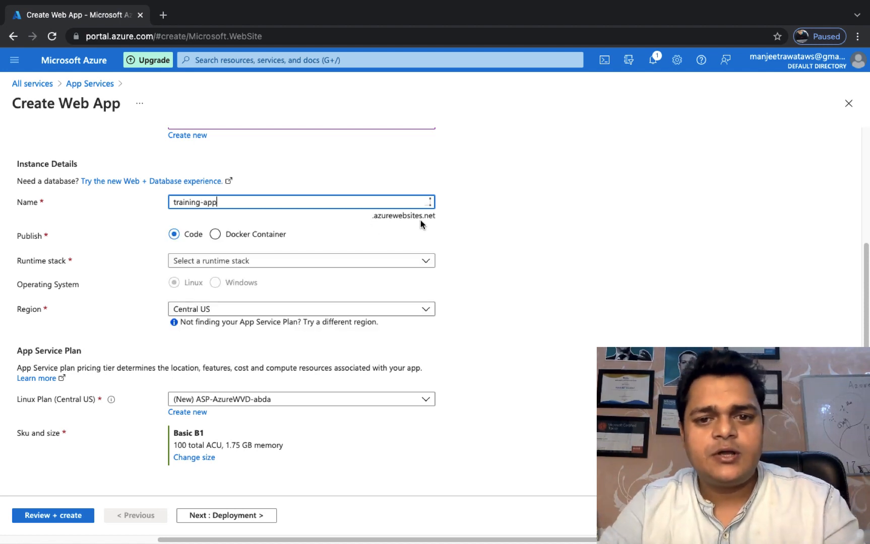
type("p")
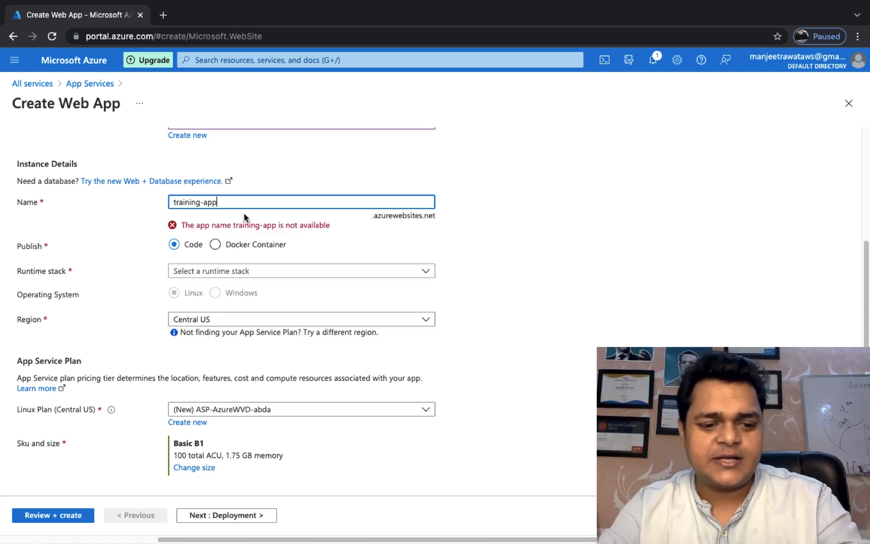
type("1988")
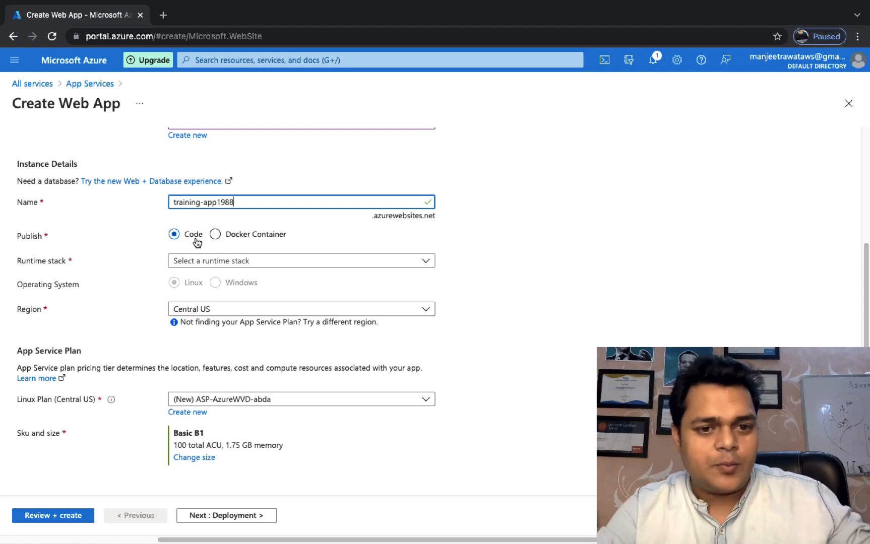
Choose .NET 6 (Early Access) as the runtime stack, and open the new App Service plan form and cancel it.
left_click(248, 262)
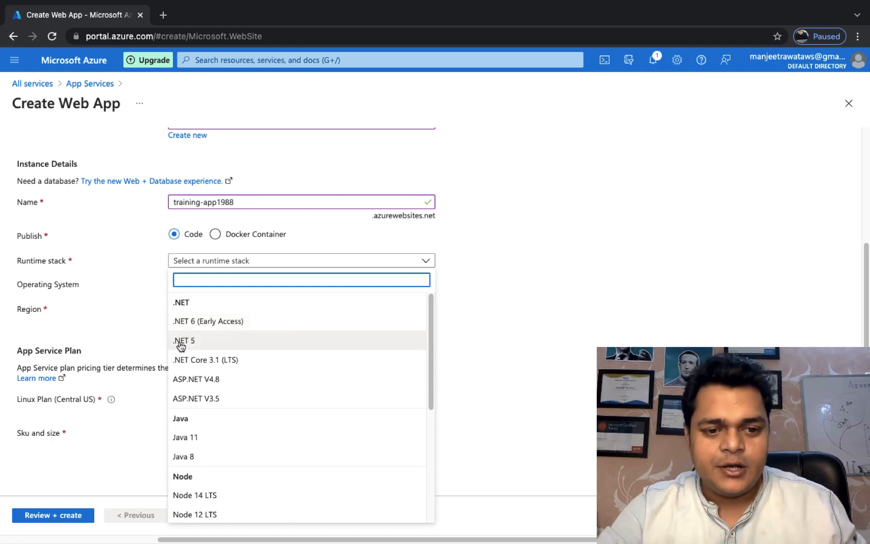
left_click(185, 308)
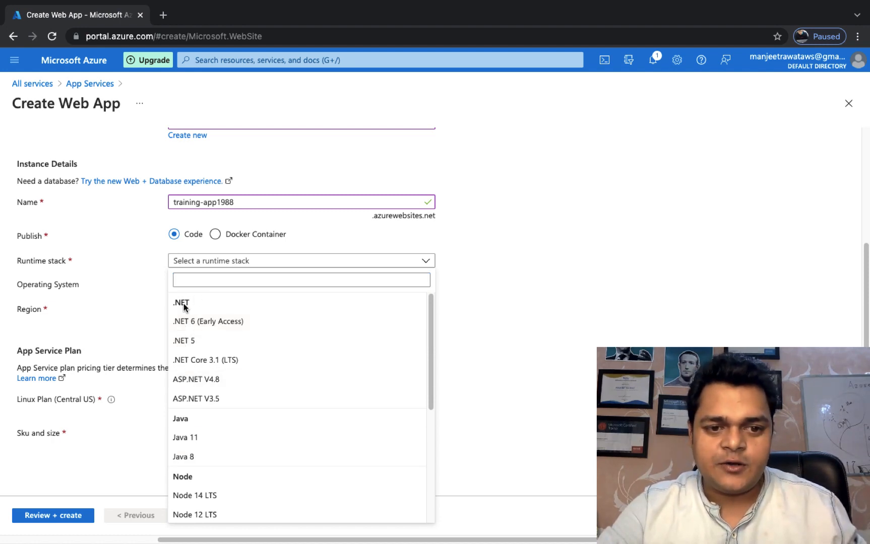
left_click(196, 324)
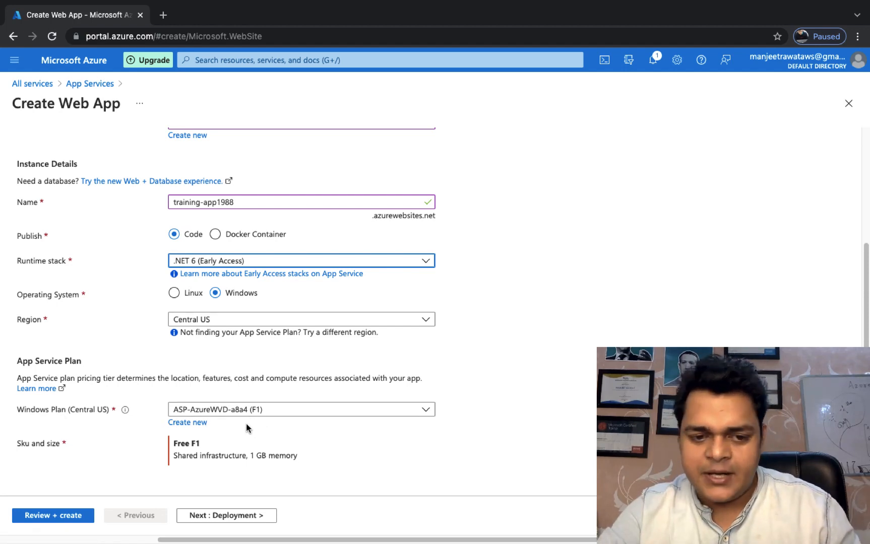
left_click(193, 424)
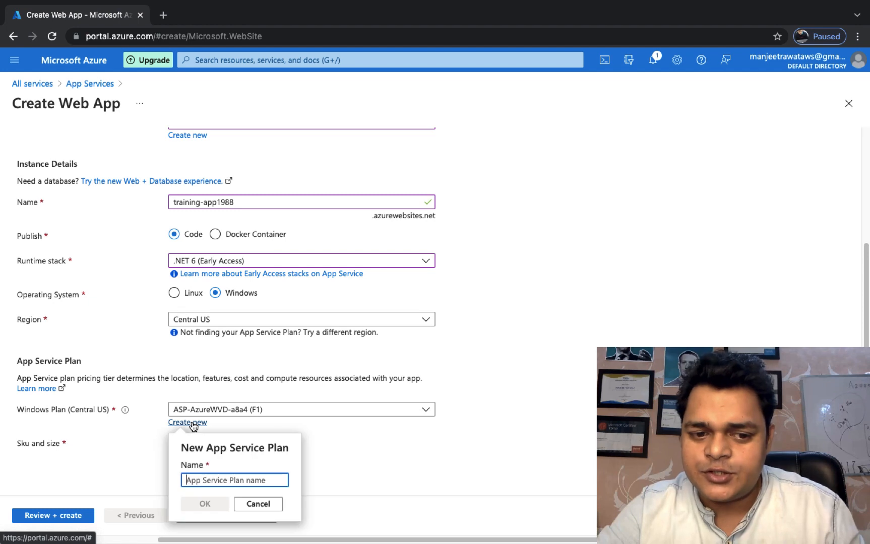
left_click(269, 507)
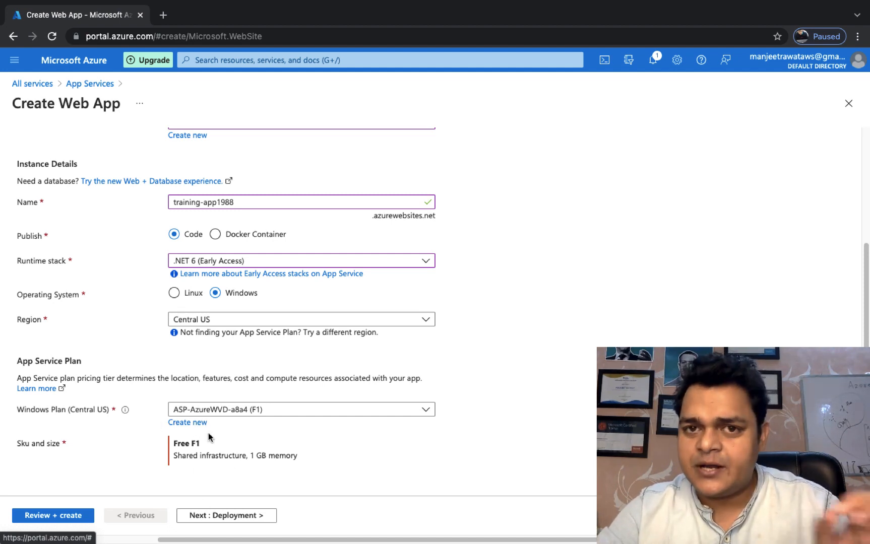
Go through the Deployment and Monitoring settings with their defaults, and review and create the web app.
left_click(222, 518)
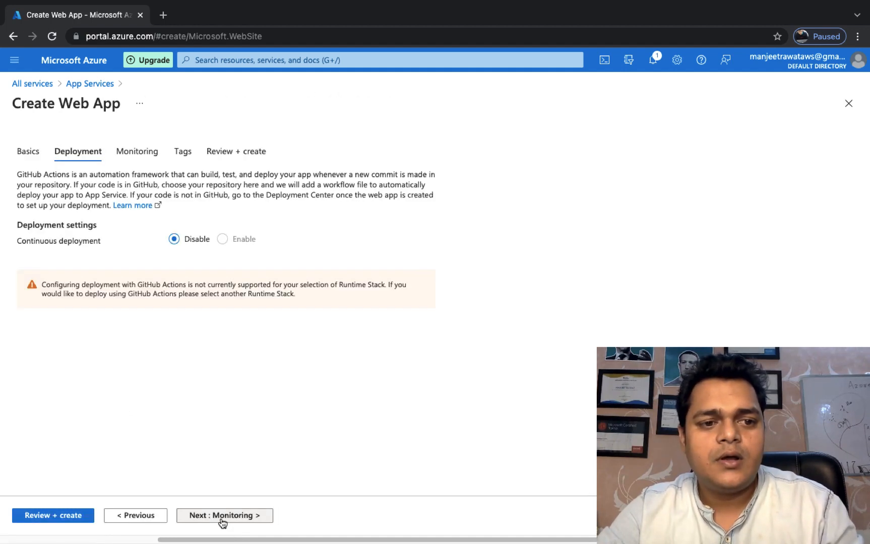
left_click(222, 516)
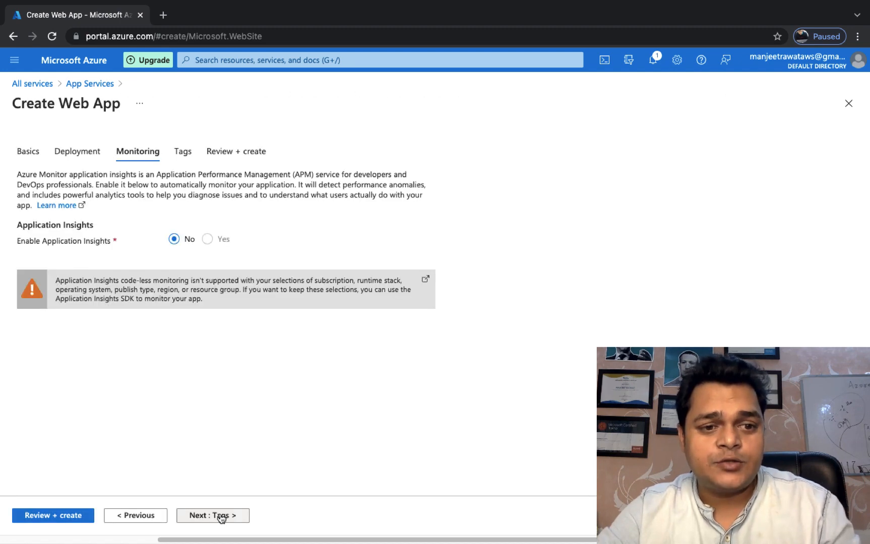
left_click(60, 516)
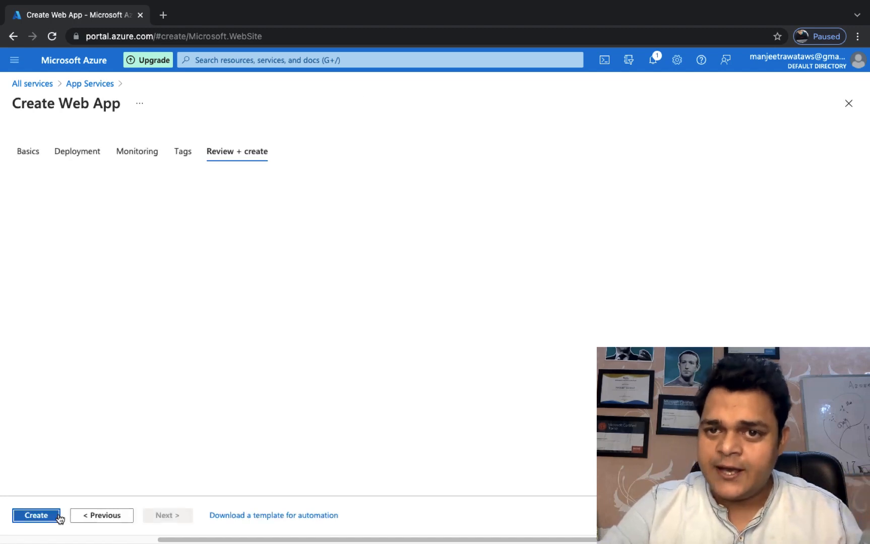
left_click(42, 514)
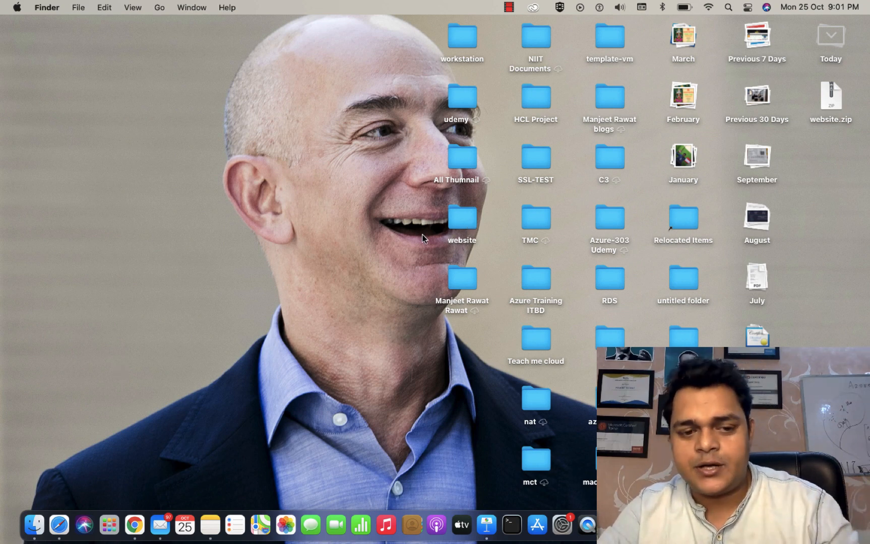
Switch back to Chrome and search Google in a new tab for "download filezilla for mac".
left_click(134, 526)
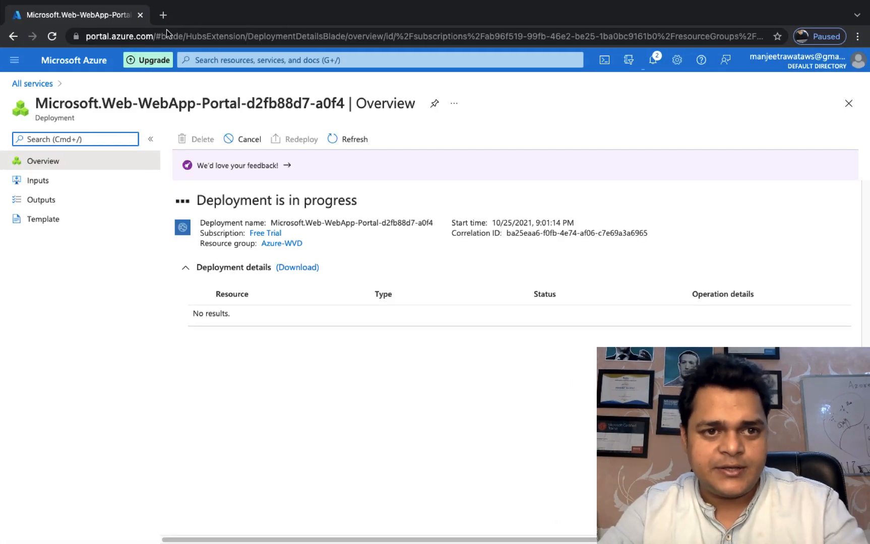
left_click(164, 15)
type("google.com")
key("Return")
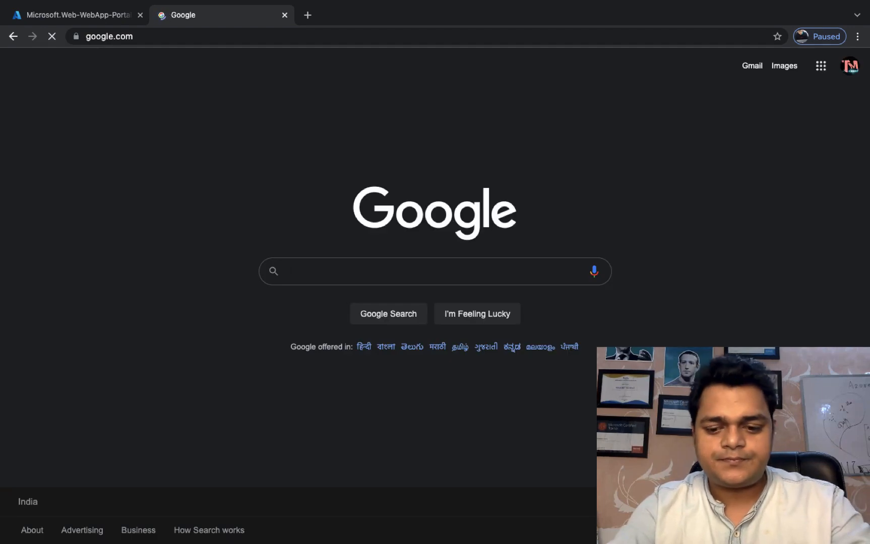
type("download ")
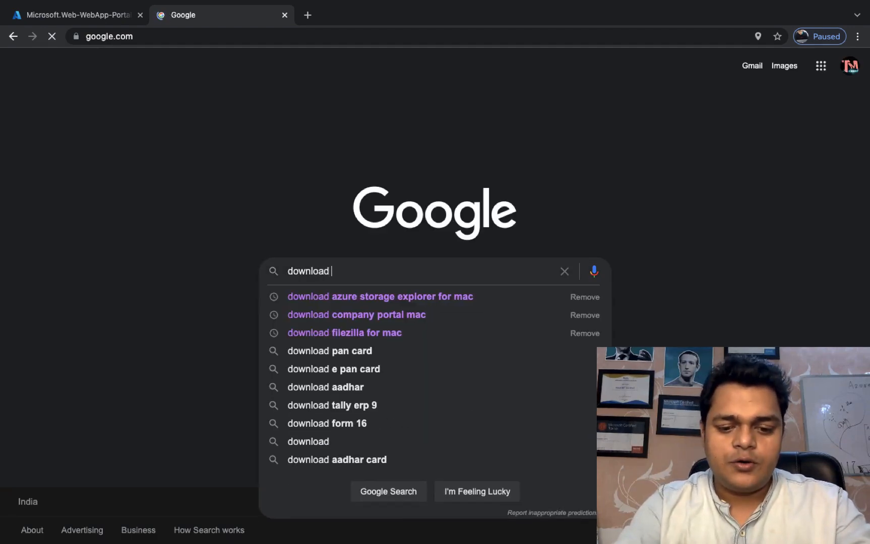
type("file")
key("Down")
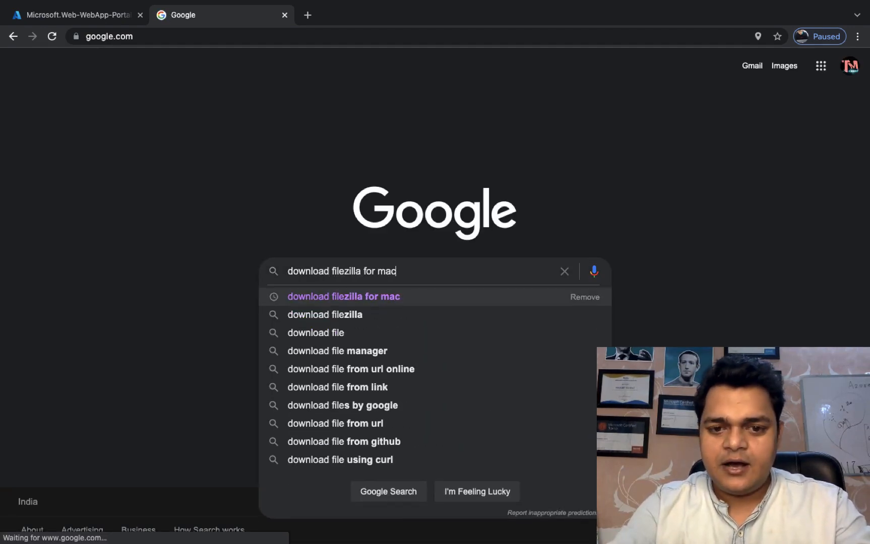
key("Return")
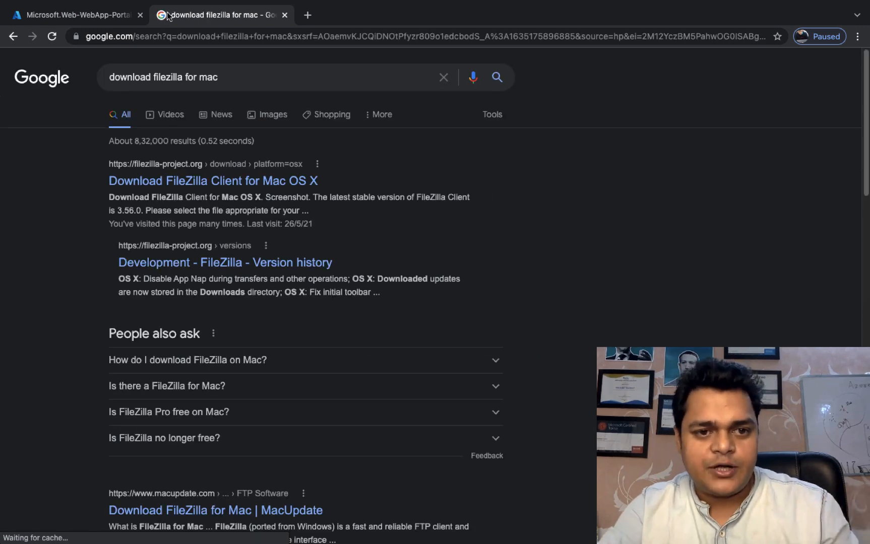
Download the standard FileZilla Client for Mac OS X from filezilla-project.org and open the downloaded archive to extract it.
left_click(182, 188)
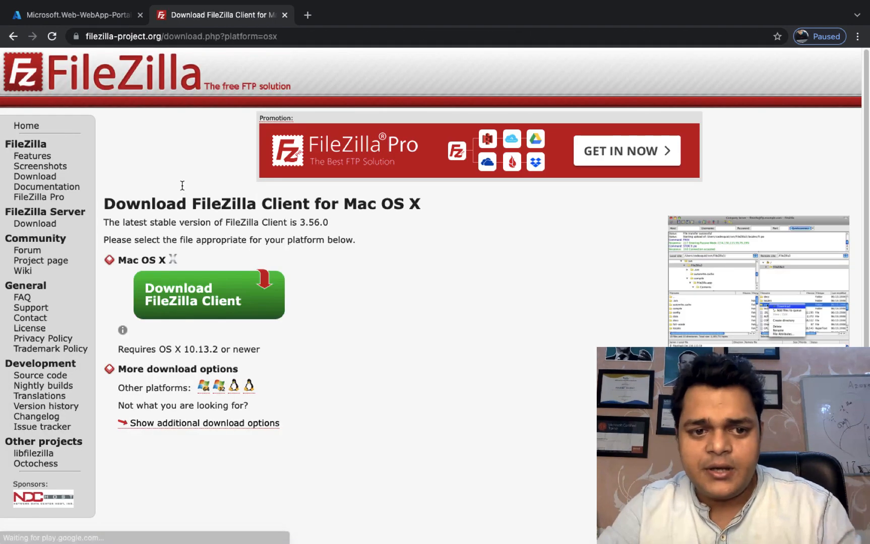
left_click(185, 300)
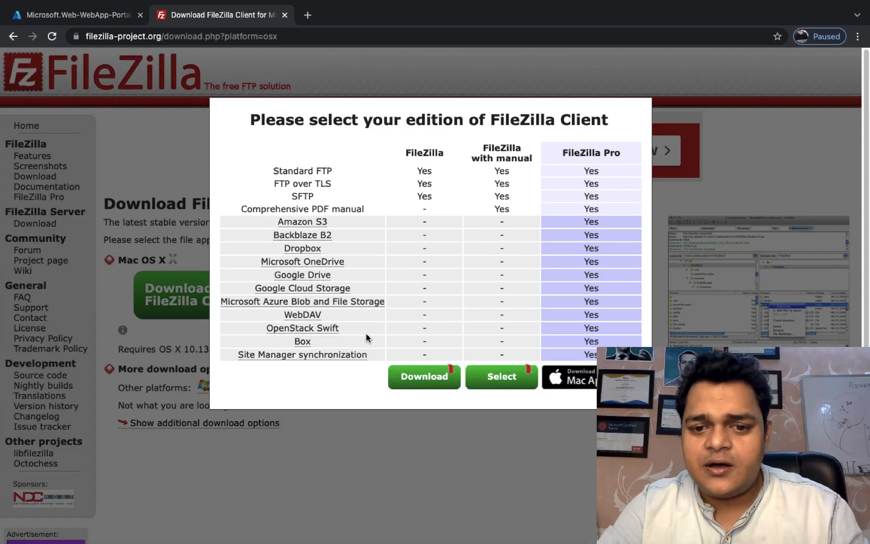
left_click(409, 377)
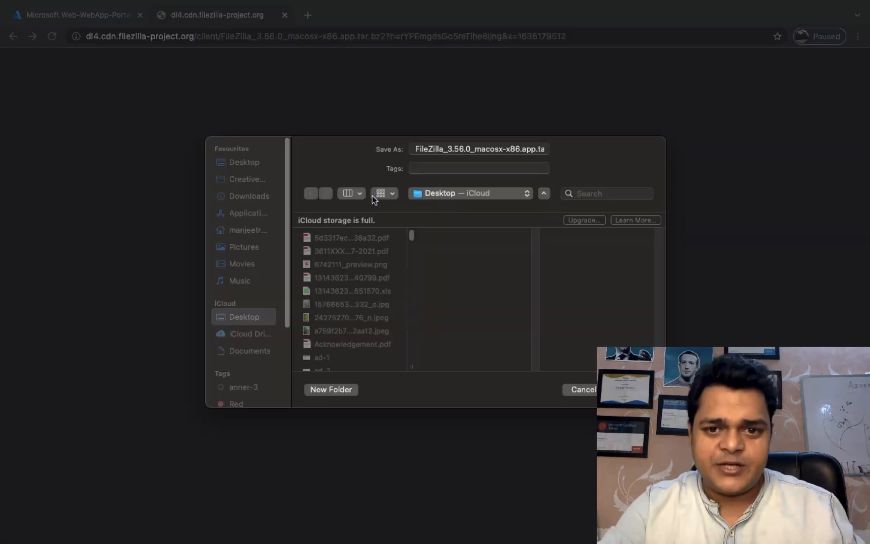
key("Return")
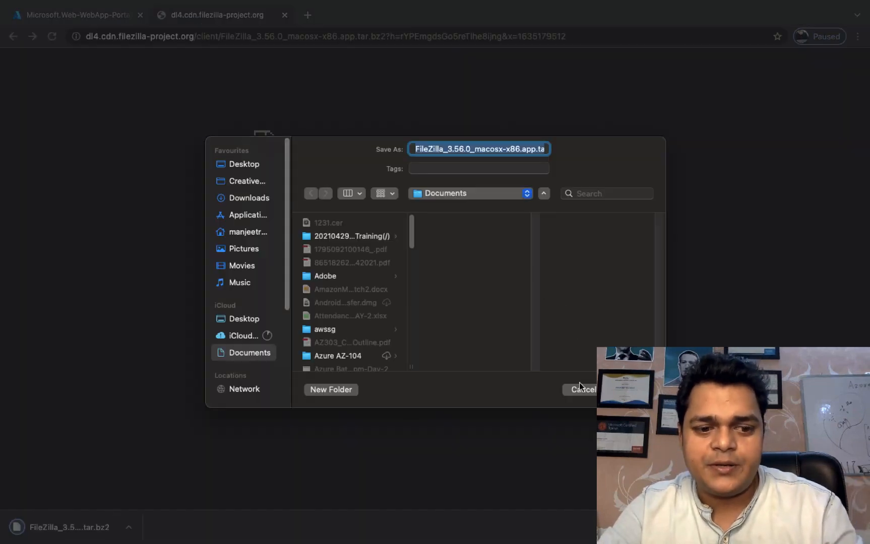
left_click(580, 388)
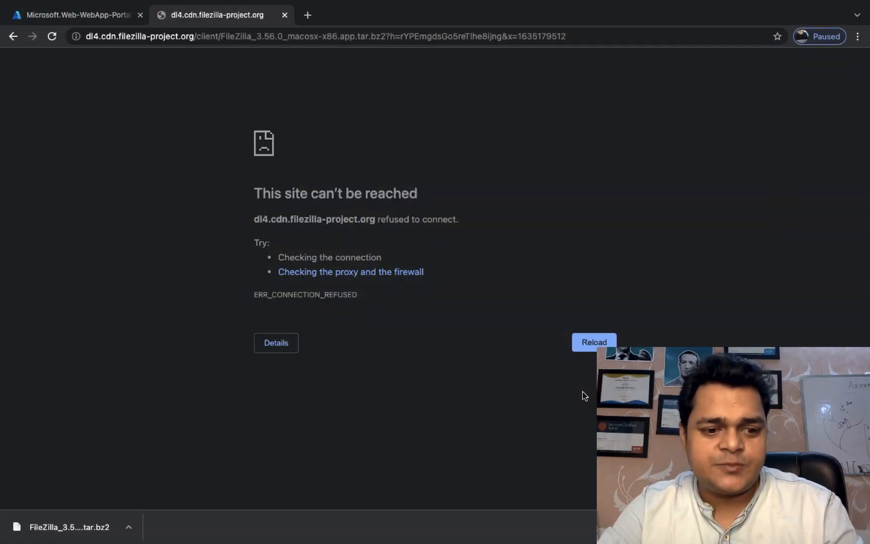
left_click(129, 527)
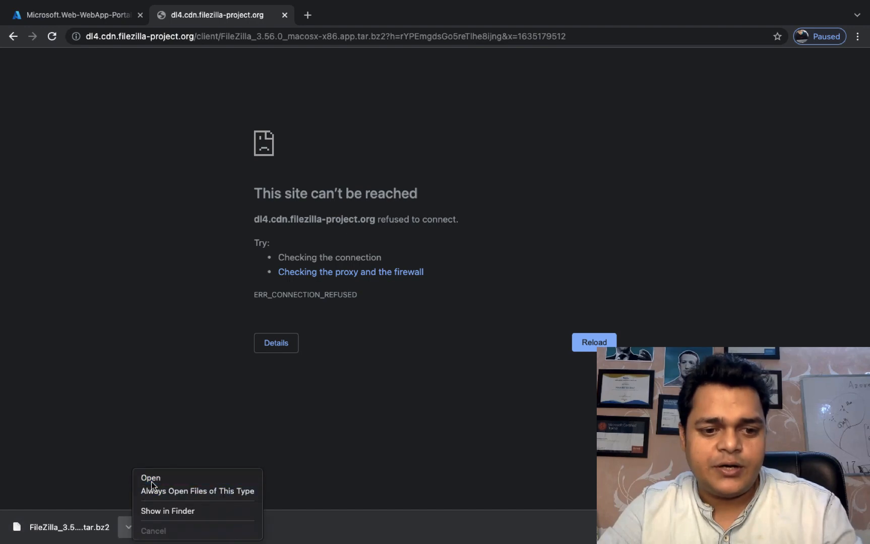
left_click(151, 482)
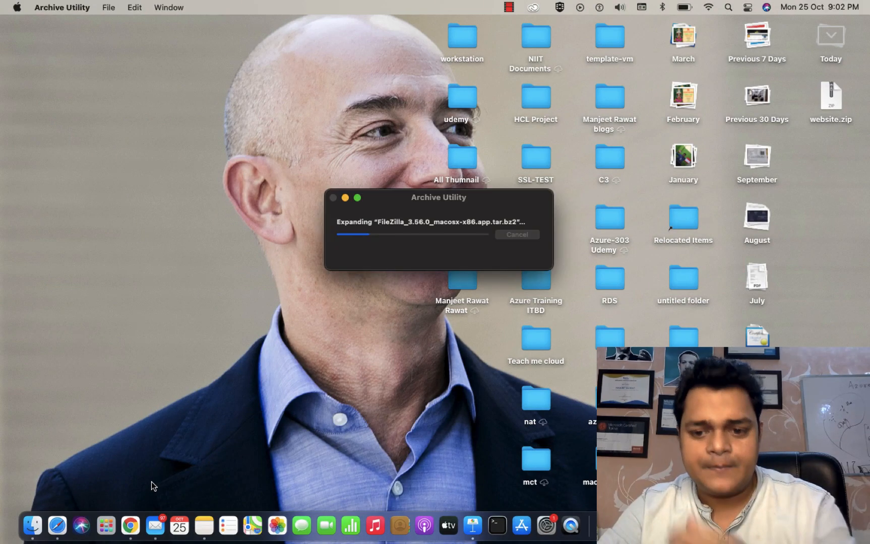
Return to the Azure deployment page, close the FileZilla download page, and open the deployed web app resource.
key("ctrl+Right")
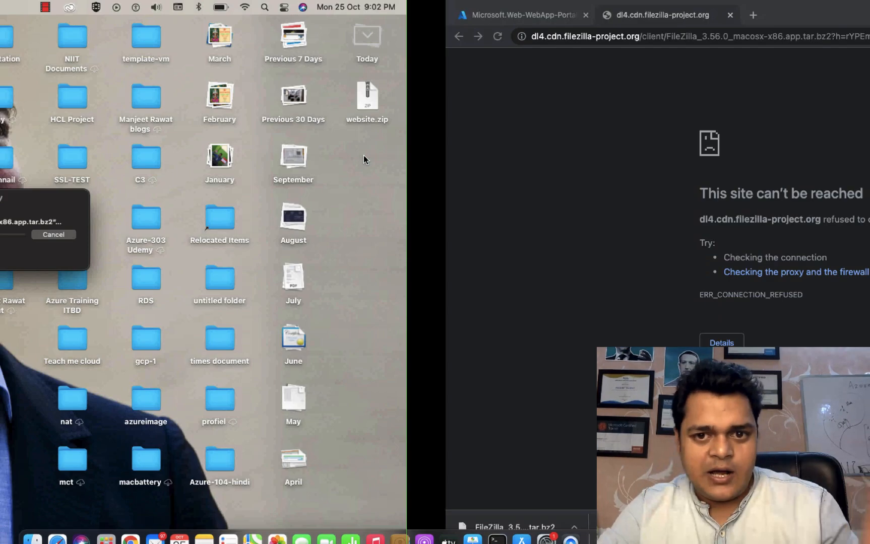
key("ctrl+shift+Tab")
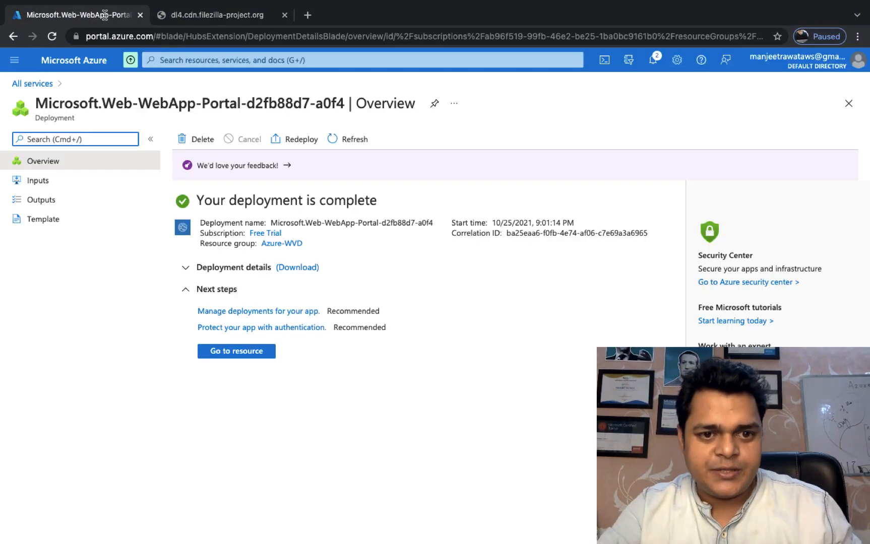
left_click(282, 14)
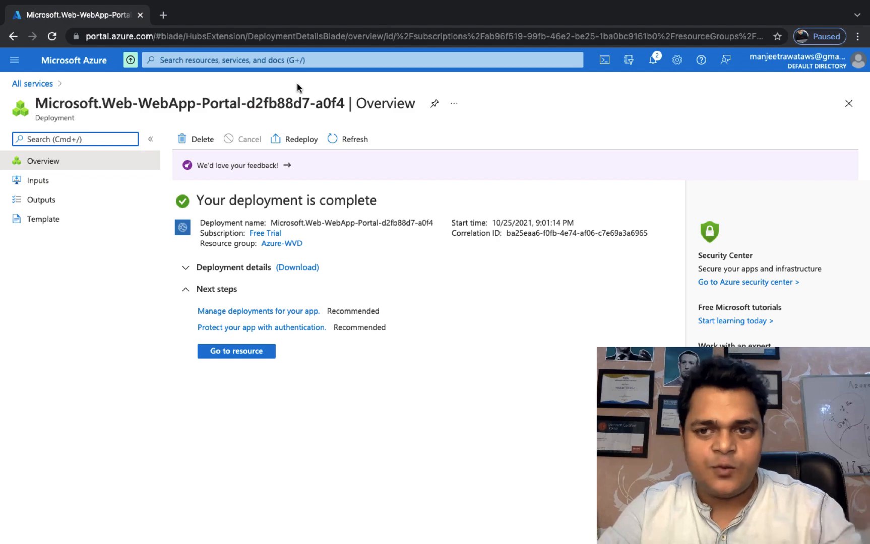
key("ctrl+Left")
key("ctrl+Right")
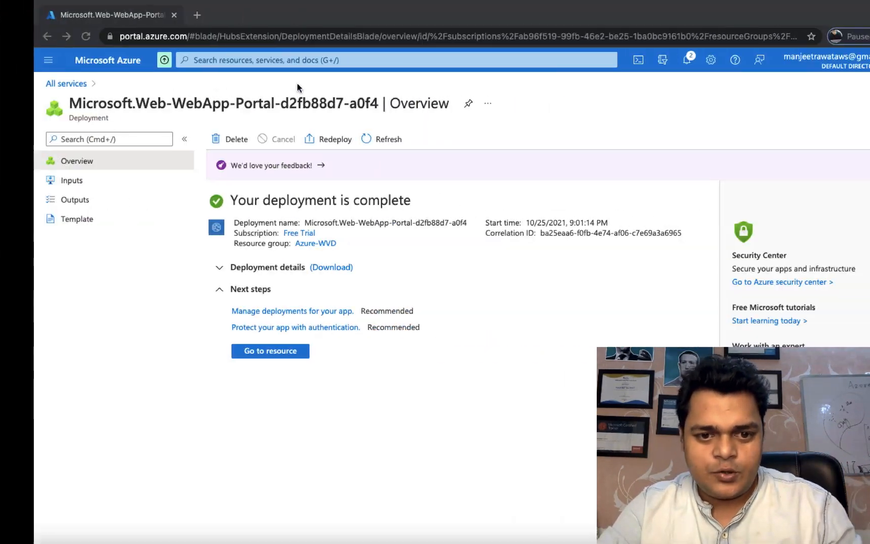
left_click(241, 351)
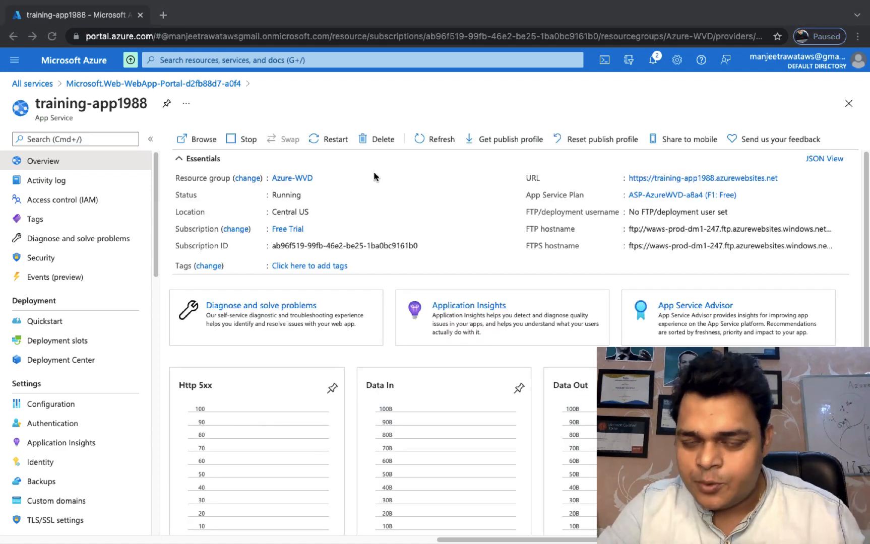
Check the extraction of FileZilla in the Documents folder and return to the web app's overview.
key("ctrl+Left")
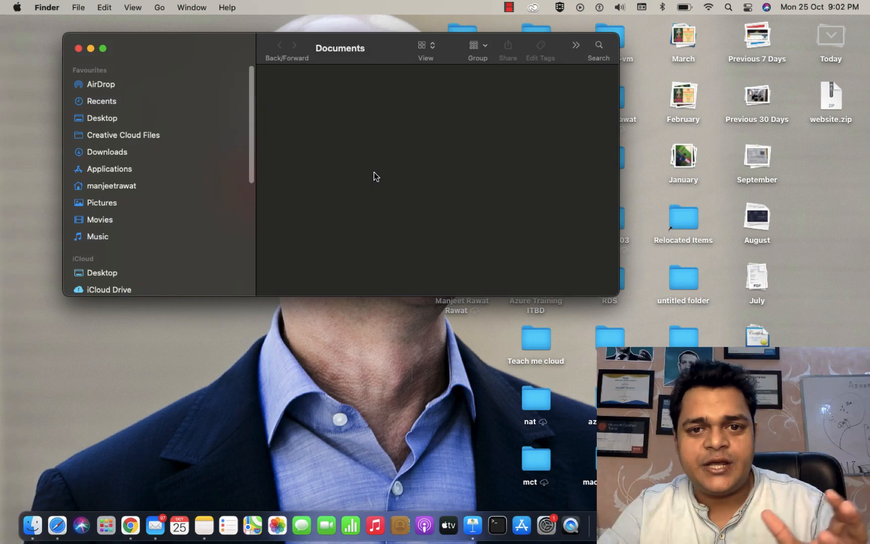
key("ctrl+Right")
key("ctrl+Left")
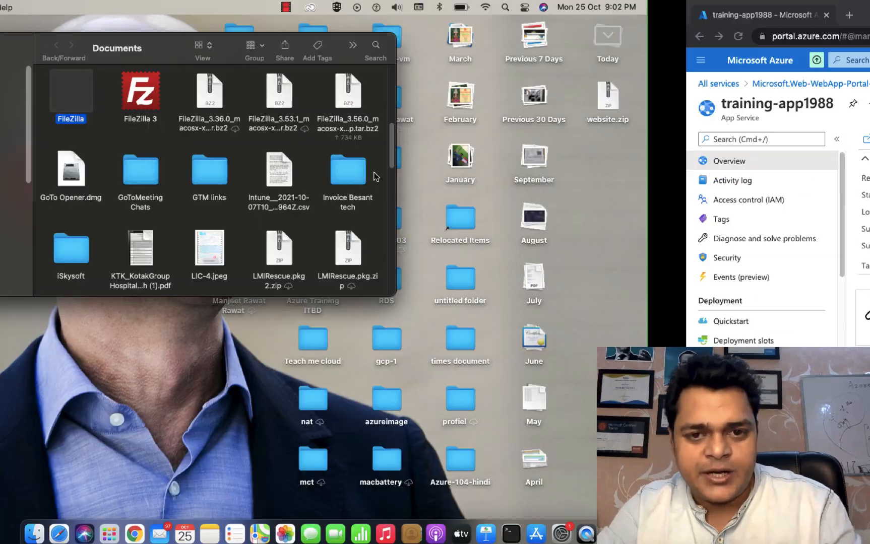
key("ctrl+Right")
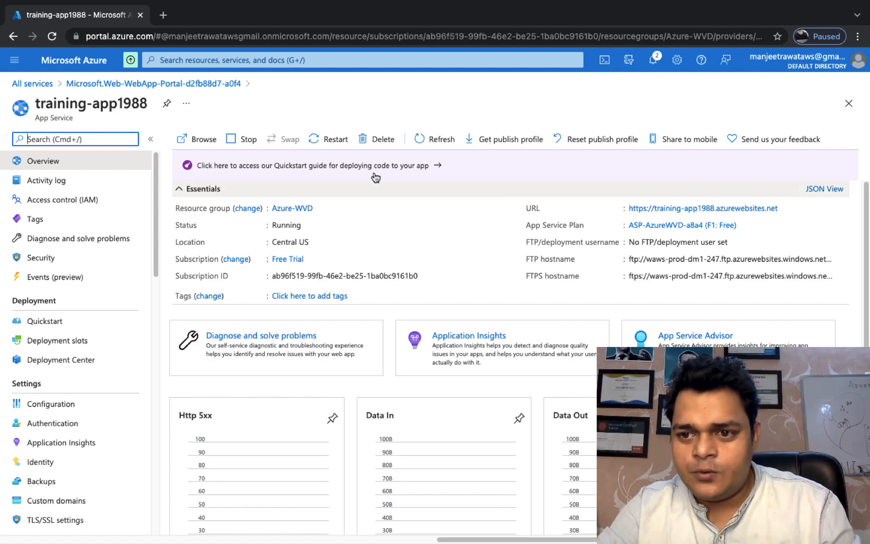
Copy the web app's URL, open training-app1988.azurewebsites.net in a new tab, and return to the web app's overview.
left_click(784, 209)
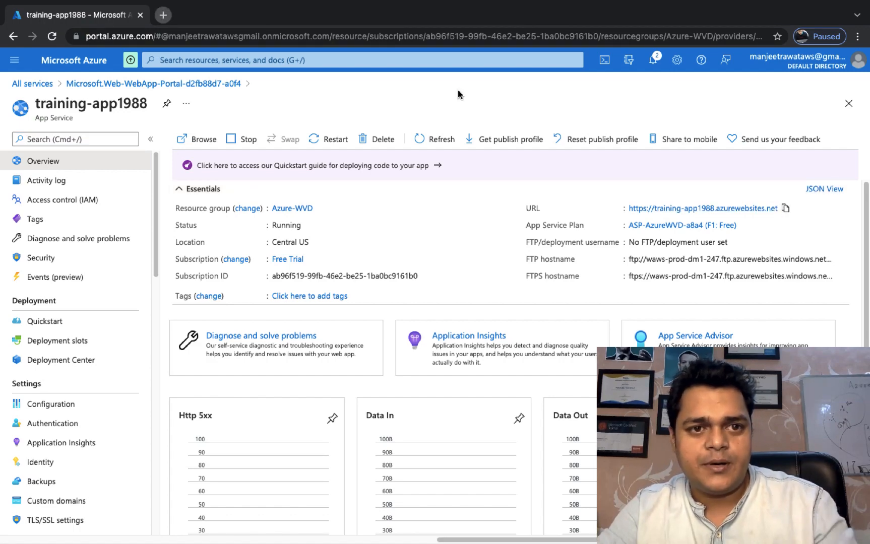
left_click(163, 15)
key("ctrl+v")
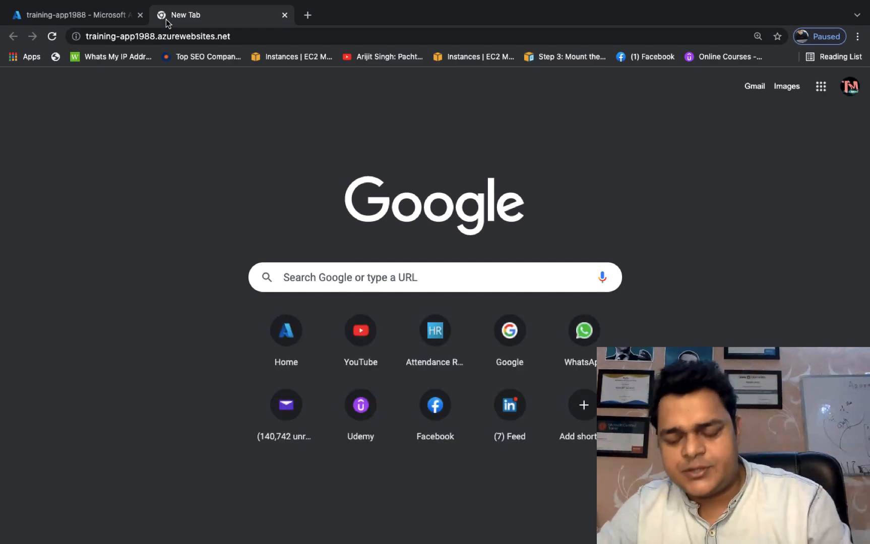
key("Return")
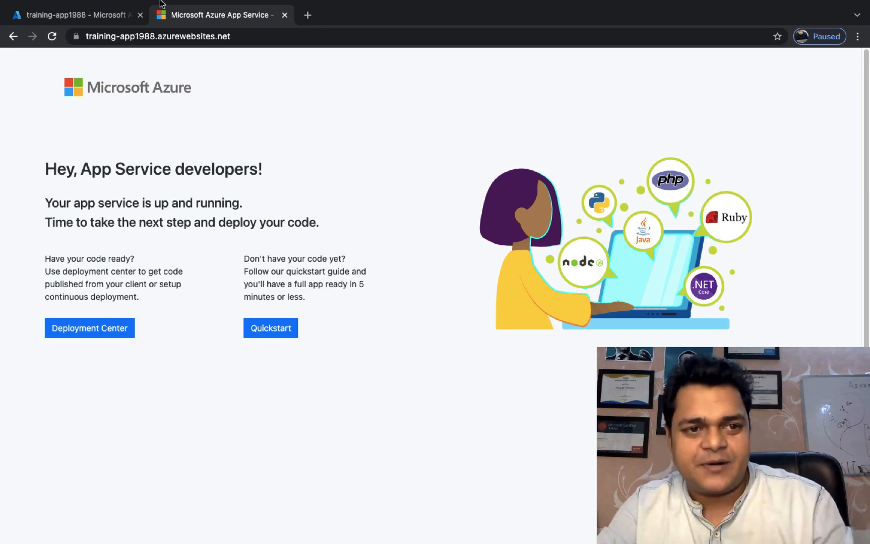
mouse_move(162, 2)
left_click(84, 47)
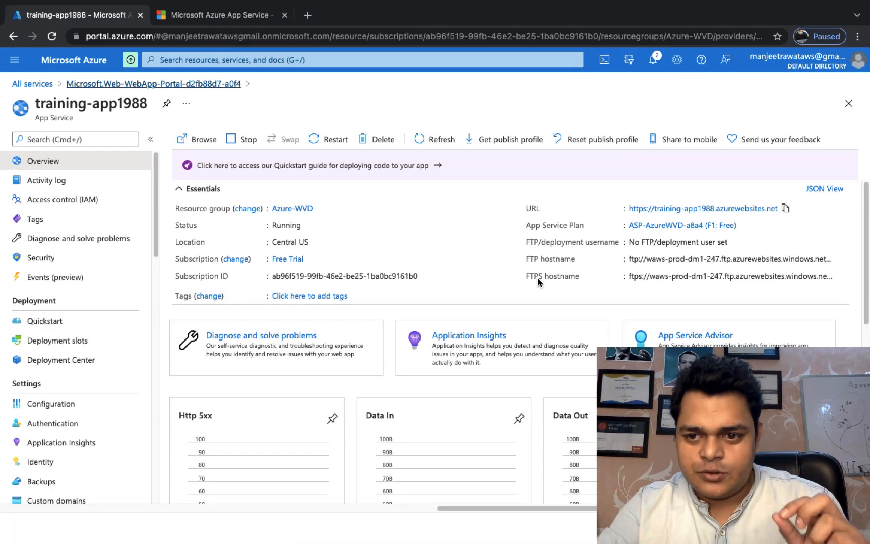
Confirm opening the downloaded FileZilla application, closing the Documents folder window and the web app's default page.
key("ctrl+Left")
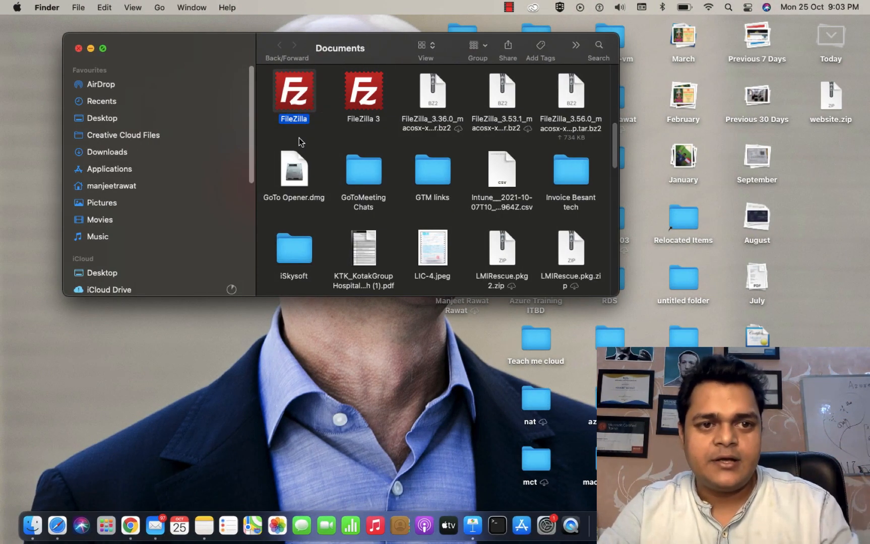
key("super+w")
key("ctrl+Right")
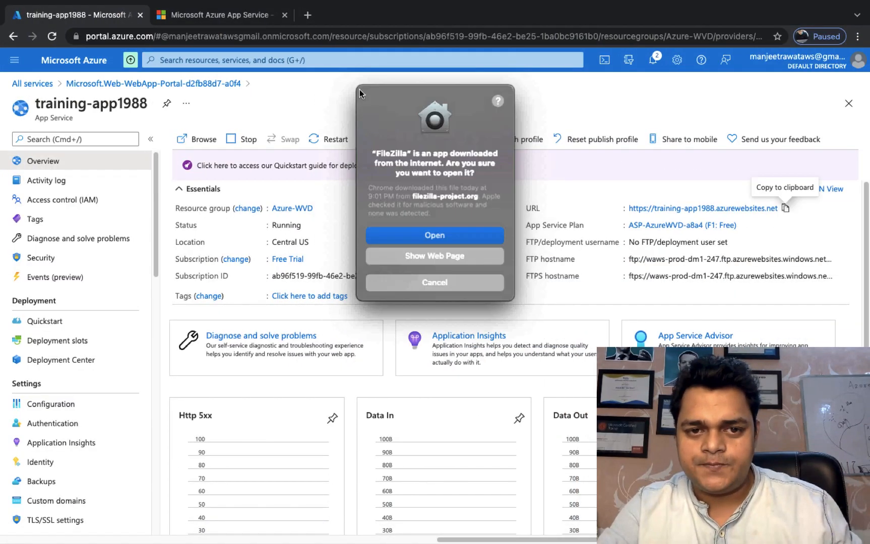
left_click(448, 233)
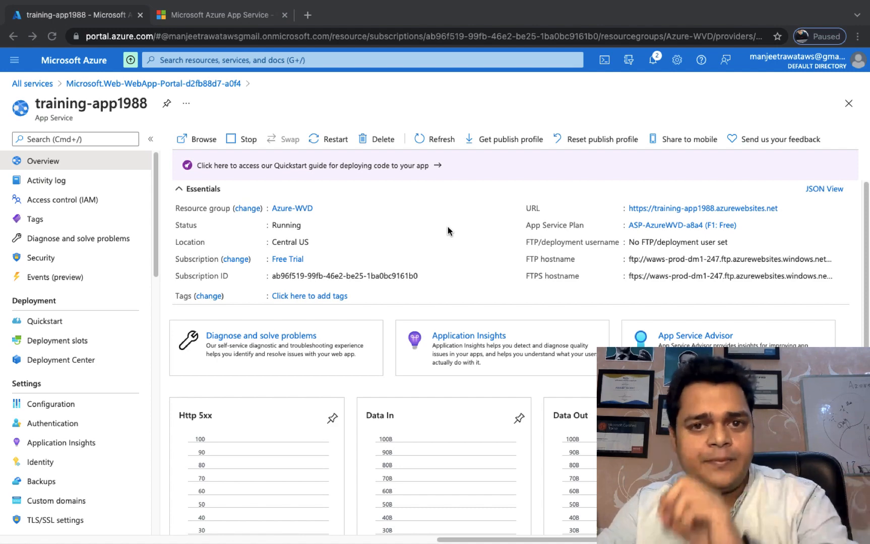
left_click(240, 20)
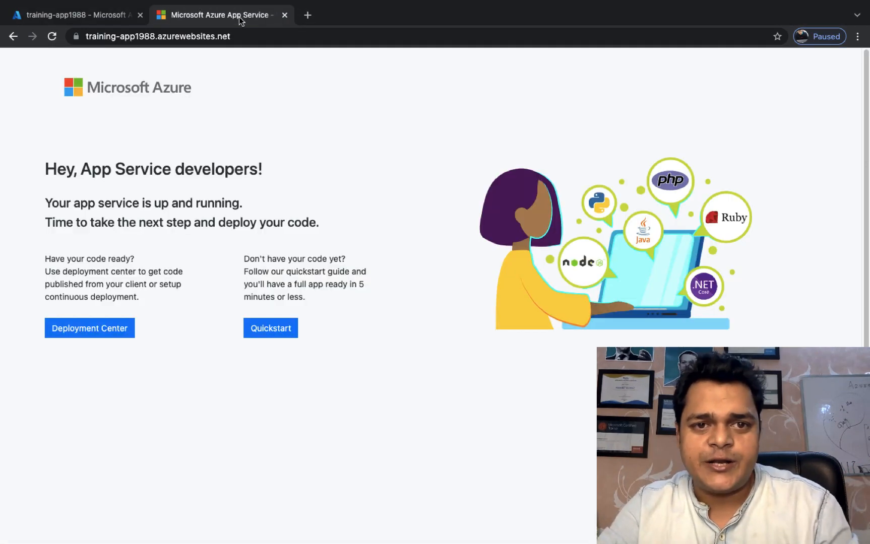
left_click(284, 15)
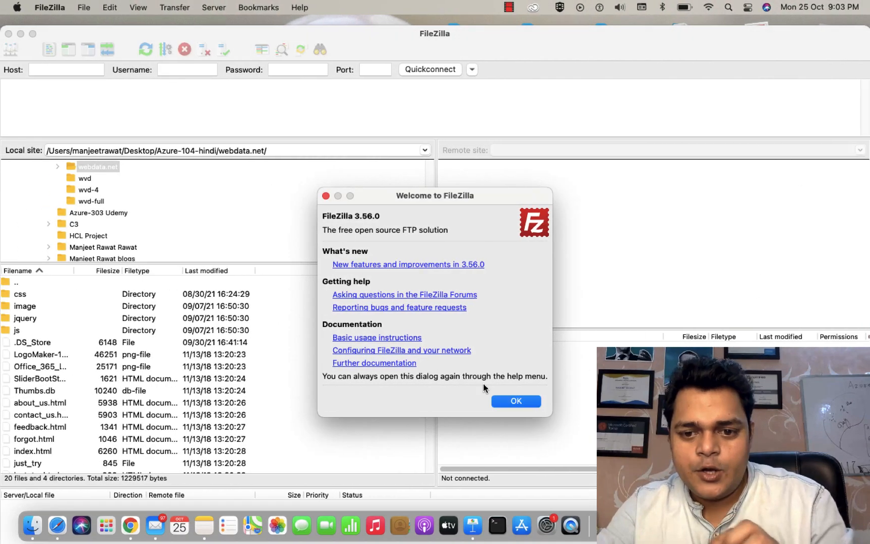
Dismiss FileZilla's welcome message and expand its window to full screen.
left_click(514, 402)
scroll(181, 239, "down", 3)
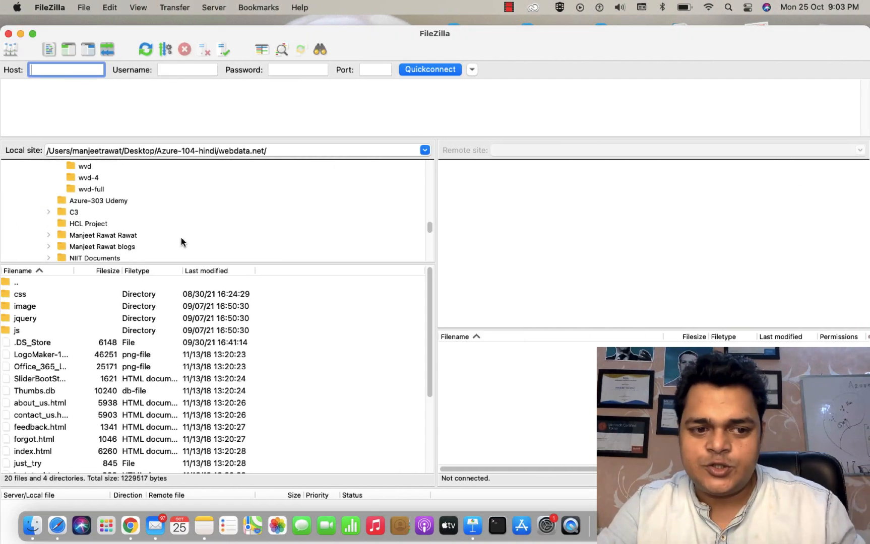
scroll(181, 240, "up", 5)
scroll(181, 238, "up", 1)
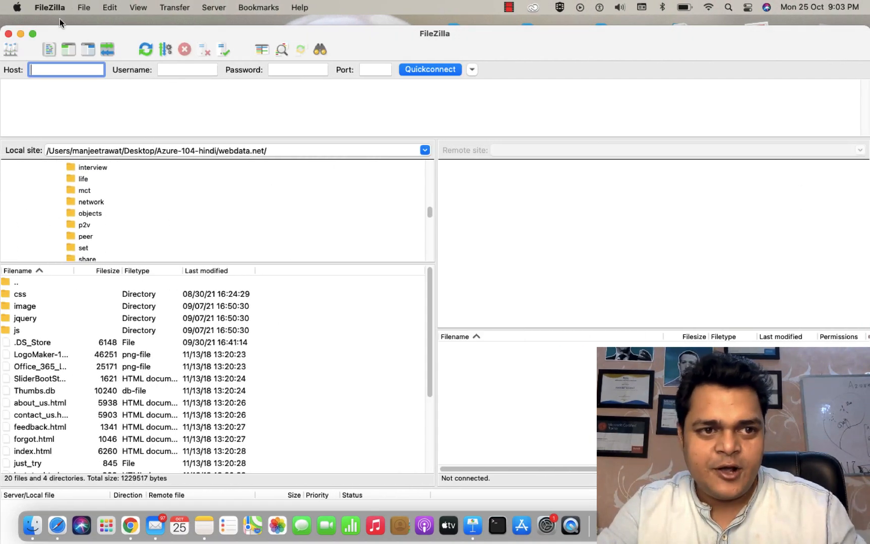
left_click(32, 34)
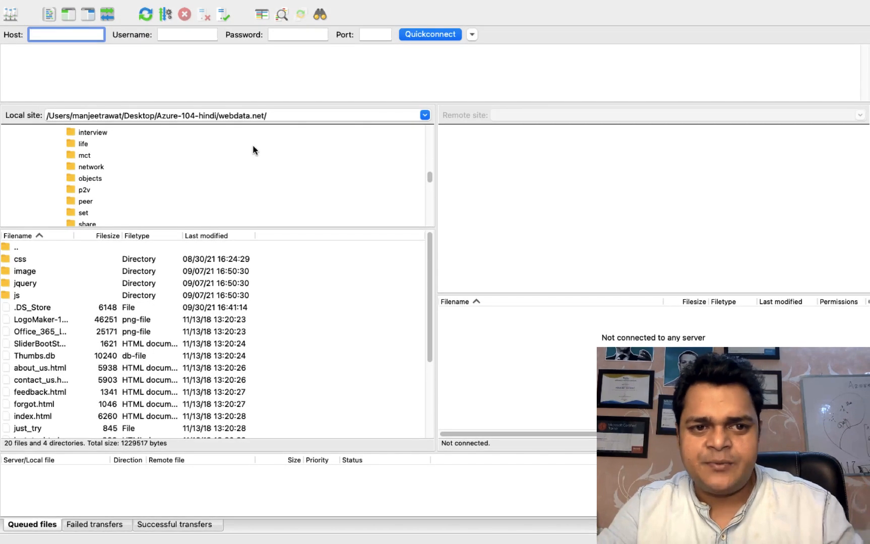
Return to the Azure portal, check the code source options in training-app1988's Deployment Center, and open the FTPS credentials.
key("ctrl+Right")
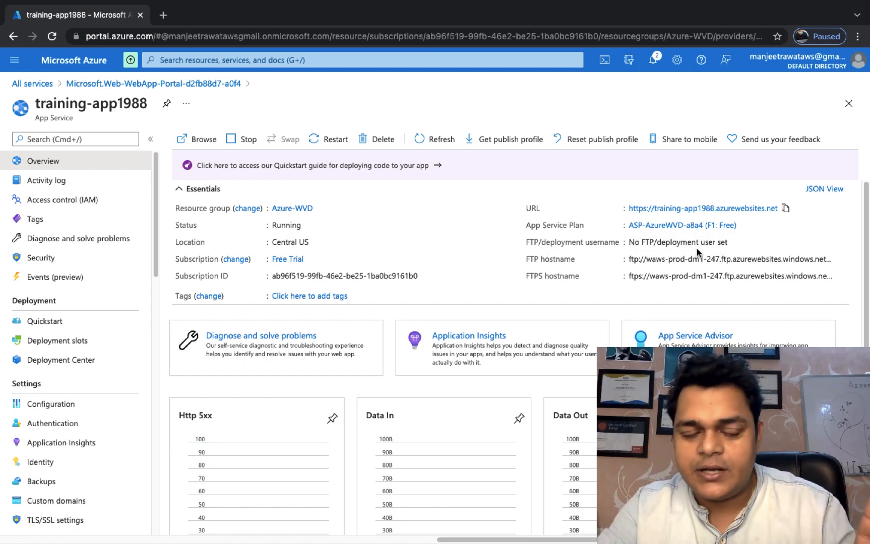
left_click(46, 361)
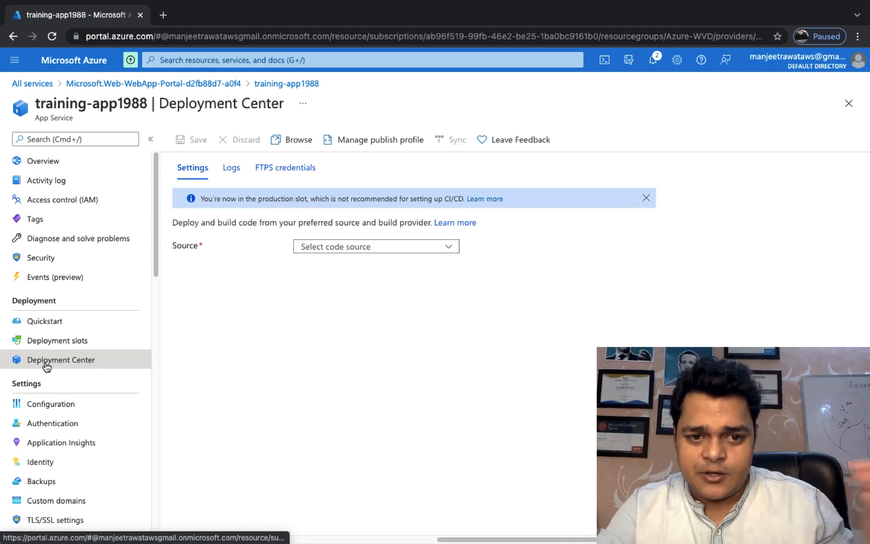
left_click(388, 248)
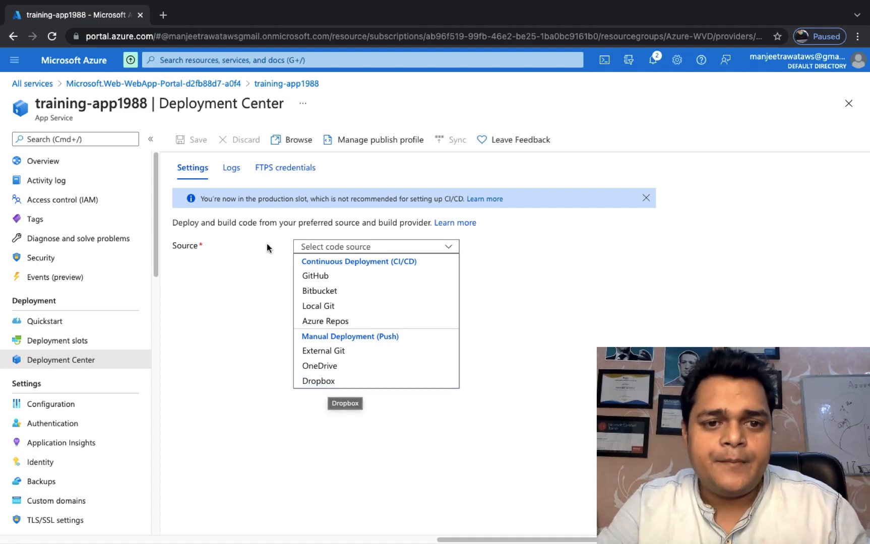
left_click(294, 167)
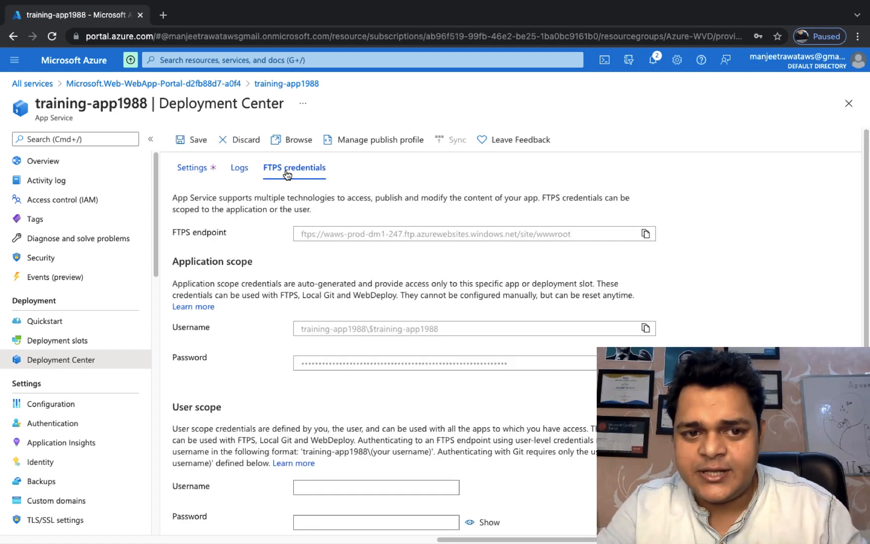
Enter azureapp1988 as the user-scope FTPS username, then fill in and confirm the account password.
scroll(332, 349, "down", 1)
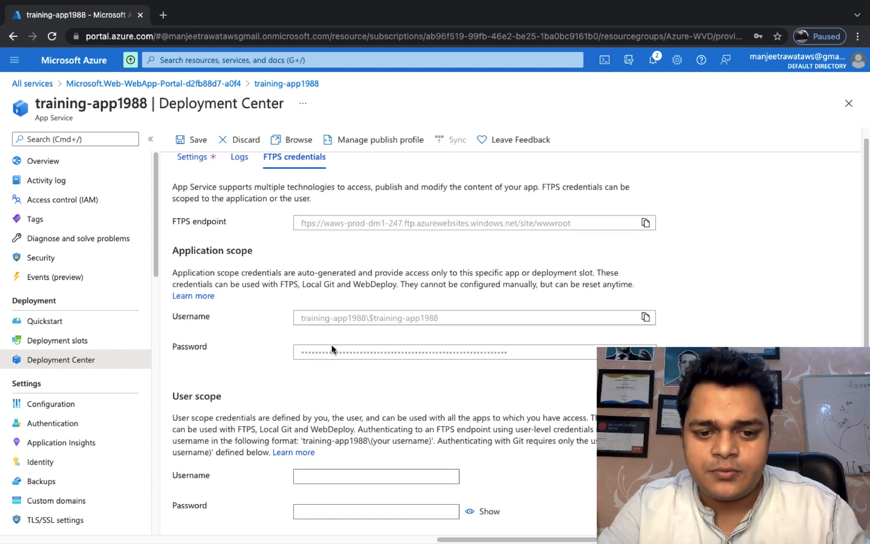
scroll(332, 349, "down", 2)
left_click(348, 432)
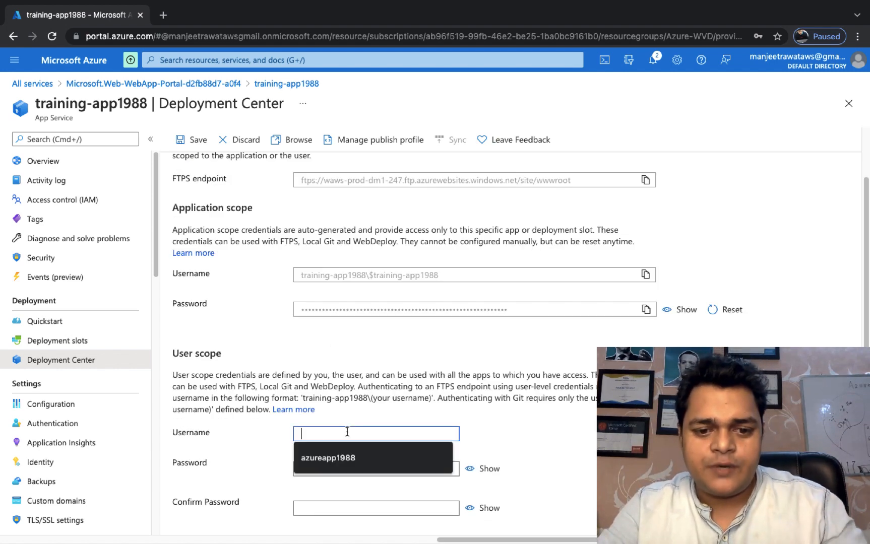
left_click(330, 457)
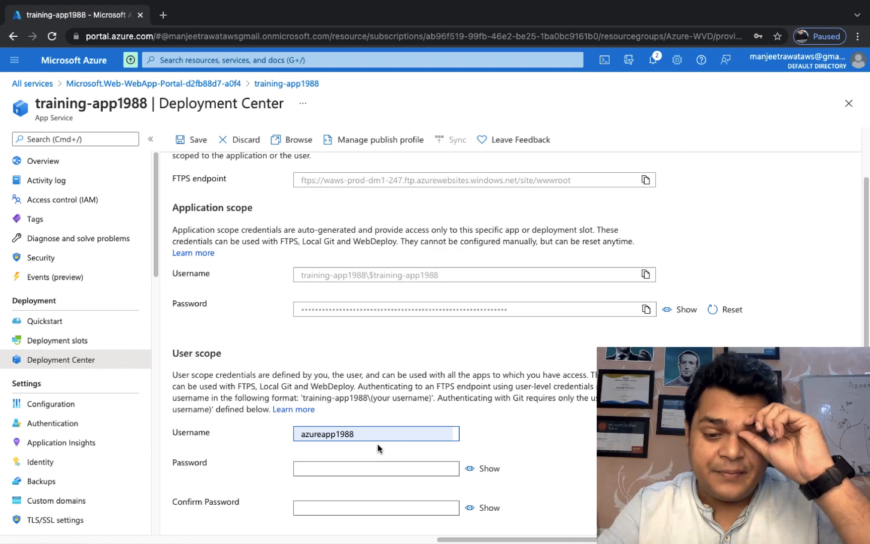
left_click(350, 462)
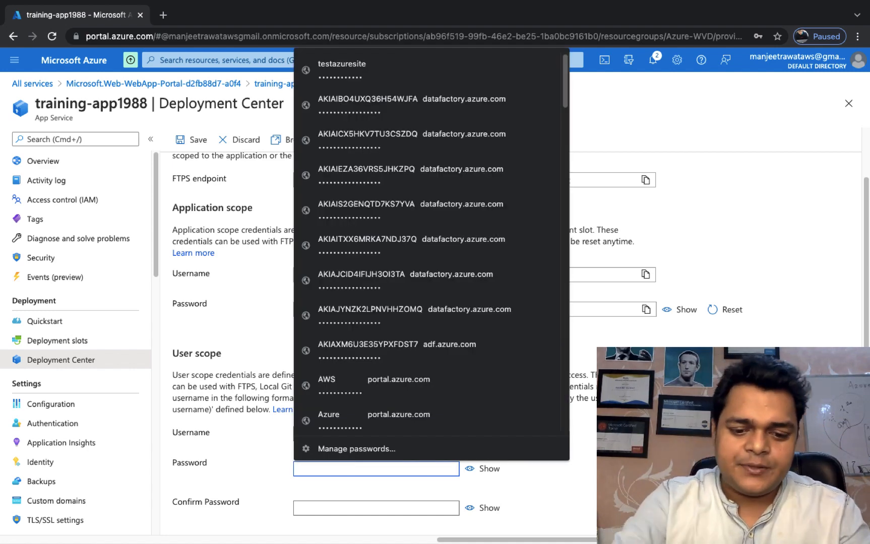
type("********")
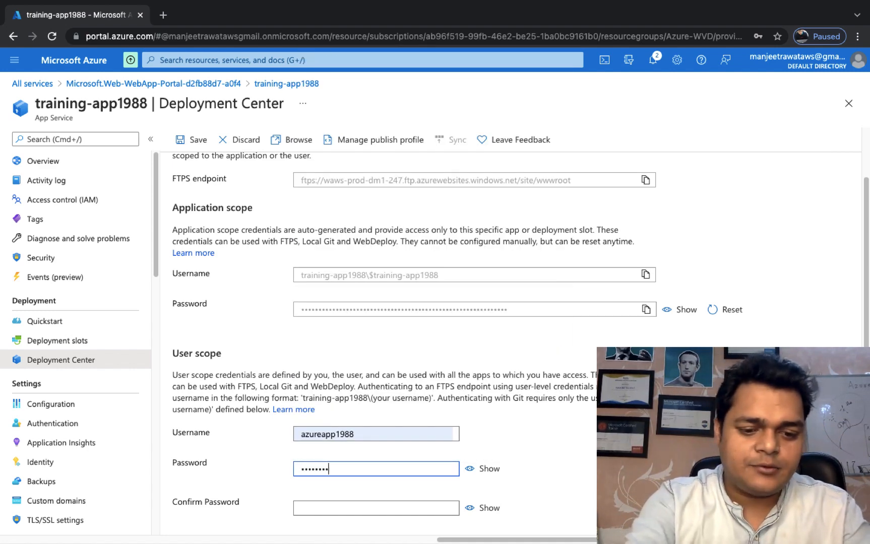
type("*")
key("Tab")
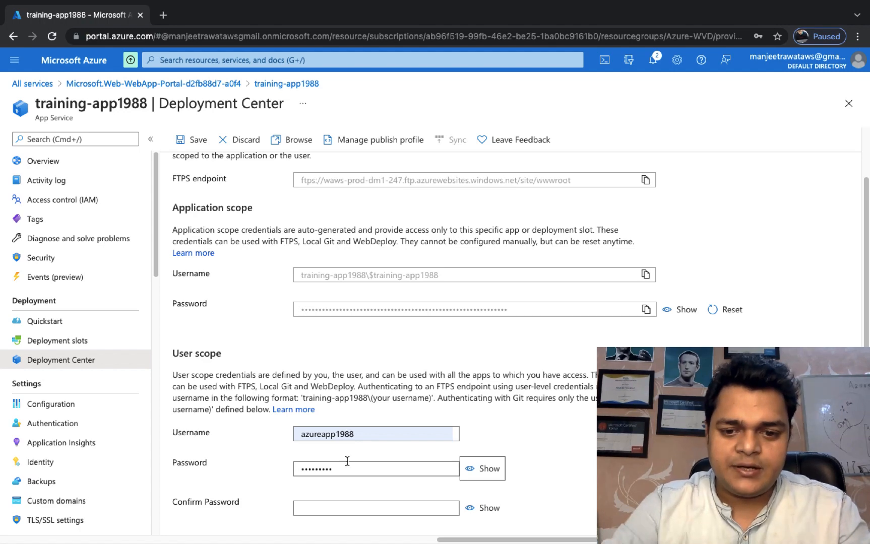
left_click(348, 508)
type("***")
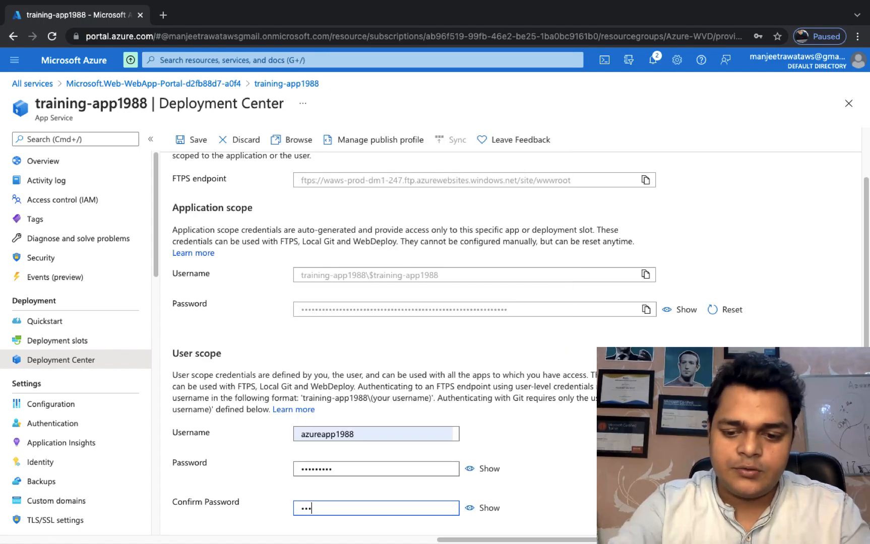
type("******")
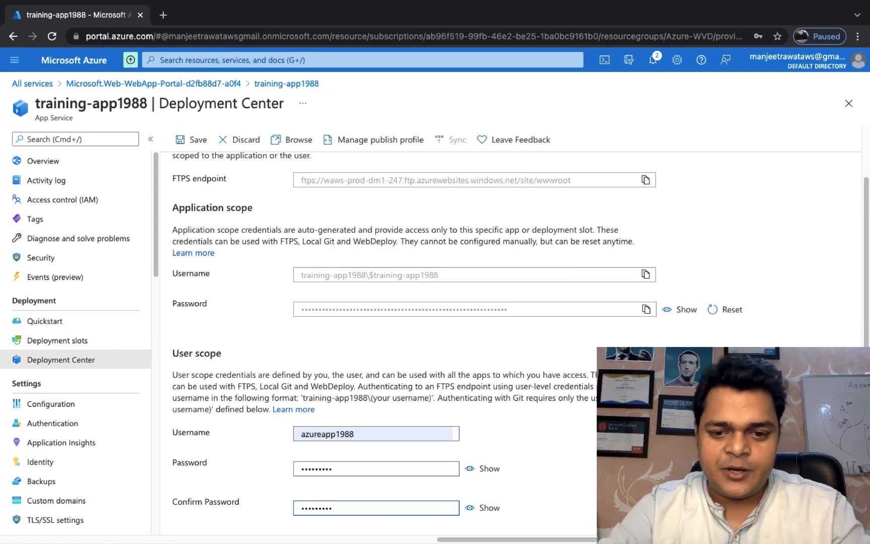
Try to save the user-scope FTPS credentials for azureapp1988.
left_click(302, 432)
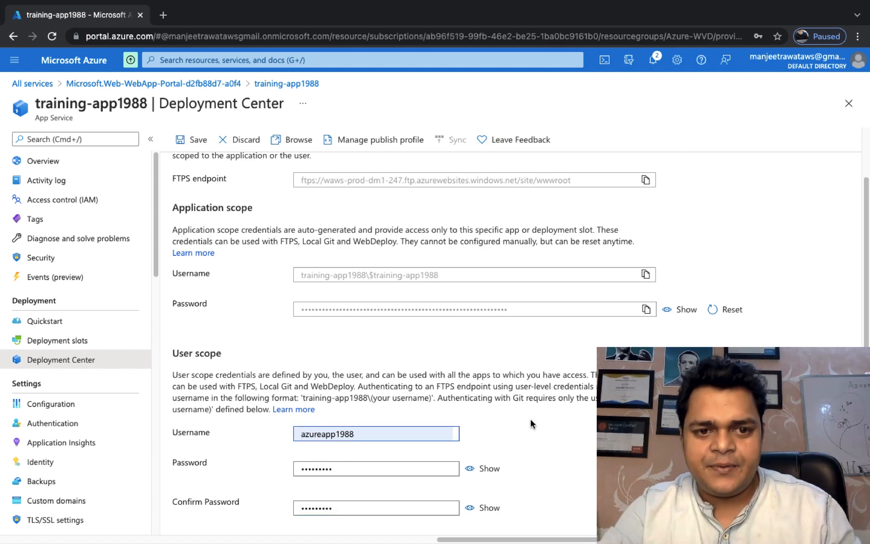
scroll(530, 419, "up", 1)
scroll(530, 419, "down", 1)
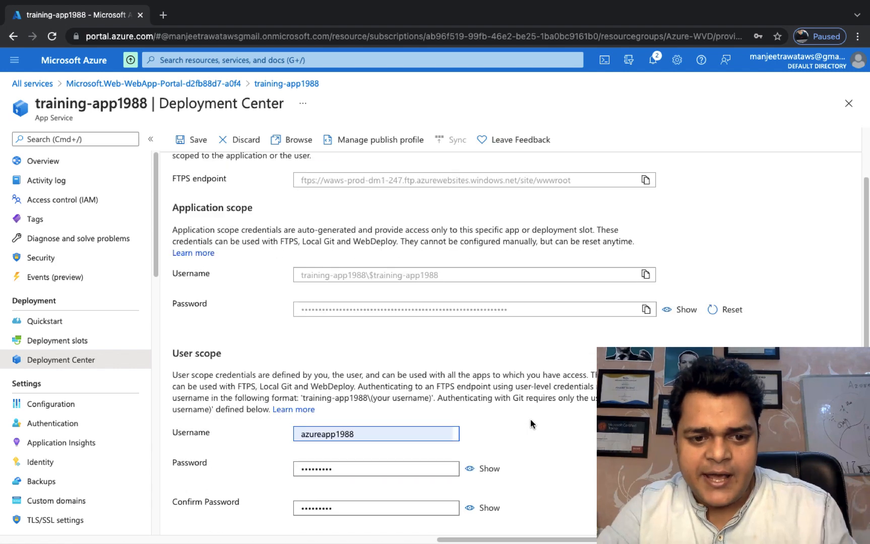
scroll(530, 420, "up", 1)
left_click(198, 139)
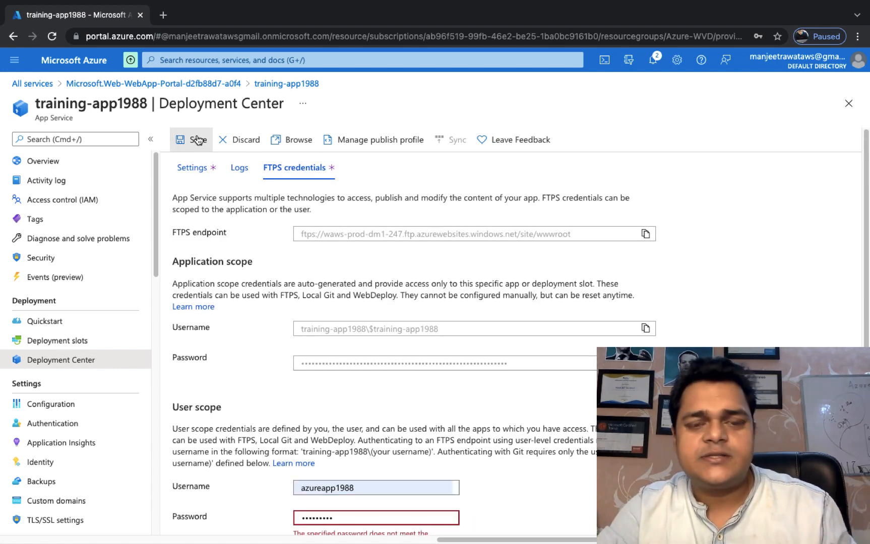
Replace the user-scope password and its confirmation with a new password, and try to save the credentials again.
scroll(234, 289, "down", 2)
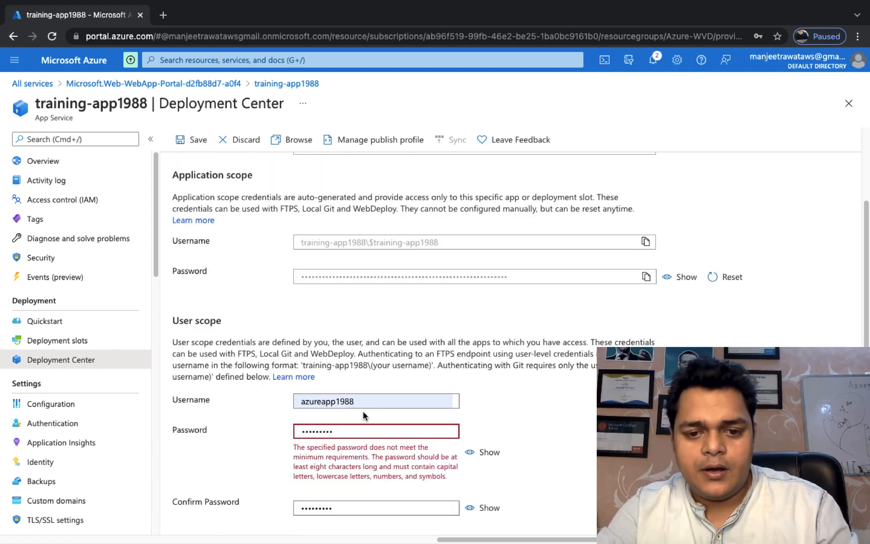
left_click_drag(362, 431, 257, 424)
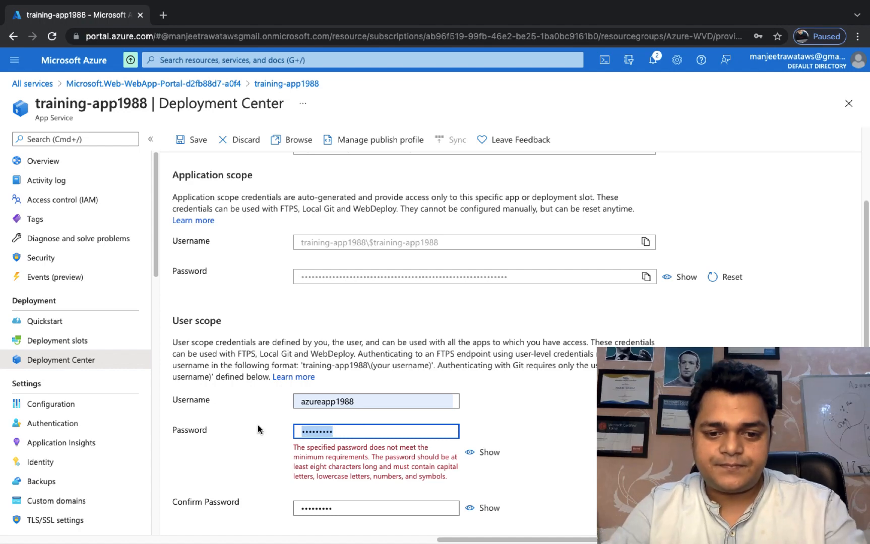
key("BackSpace")
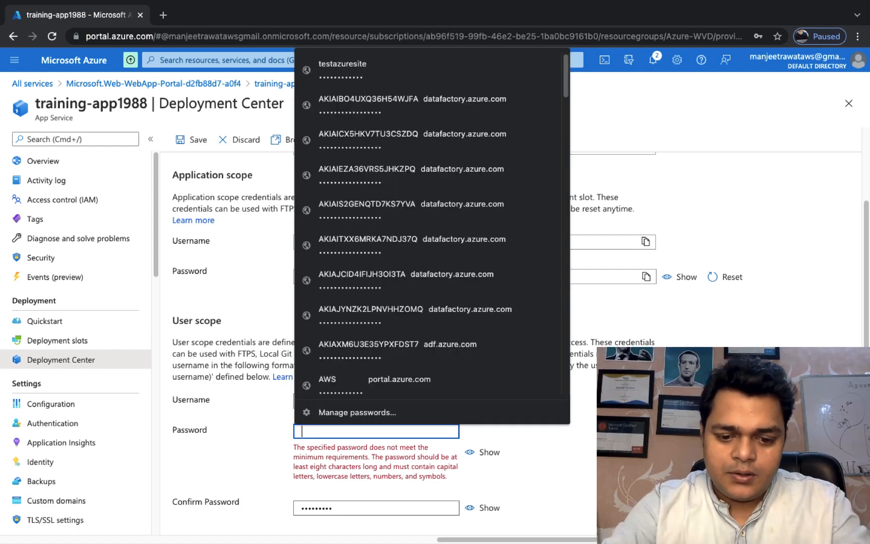
type("*****")
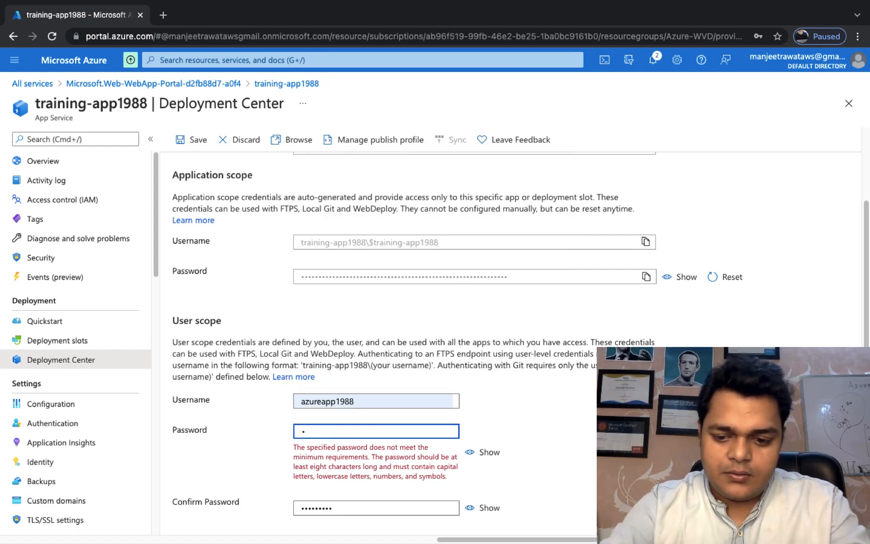
type("*****")
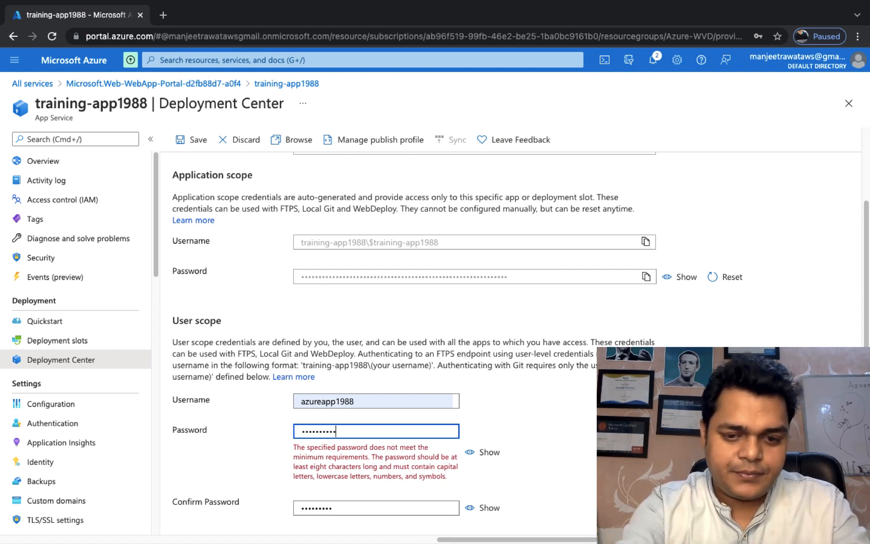
key("Tab")
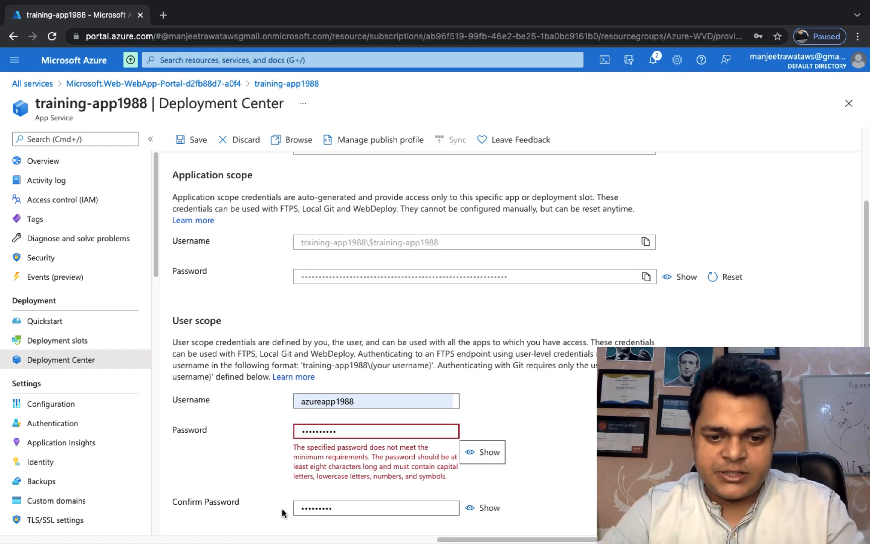
double_click(352, 512)
type("*")
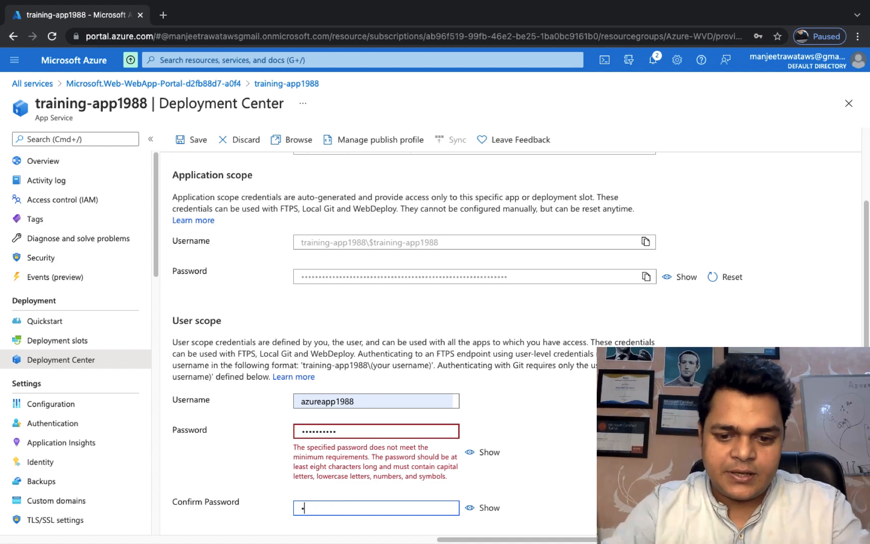
type("*********")
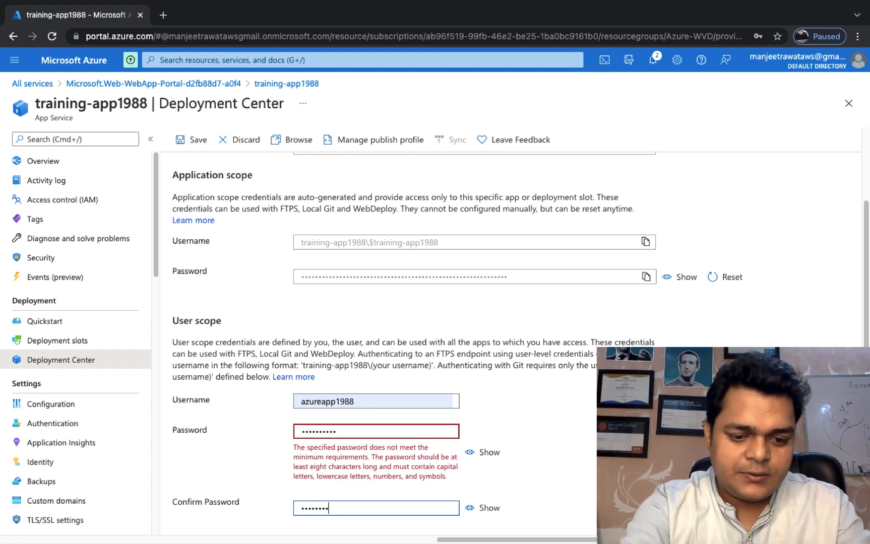
left_click(201, 141)
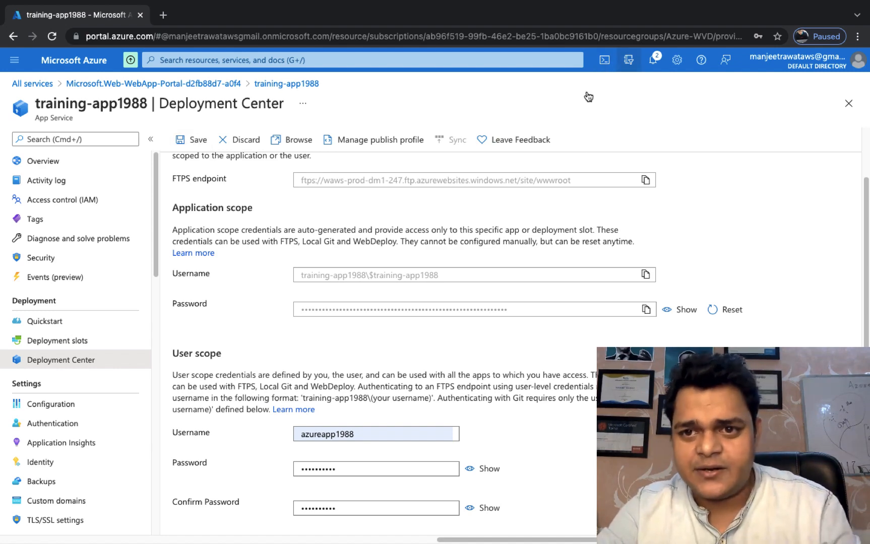
Fill the user-scope username and password from the saved portal login, and change the username to training1988app.
scroll(347, 487, "up", 1)
left_click(348, 487)
key("Down")
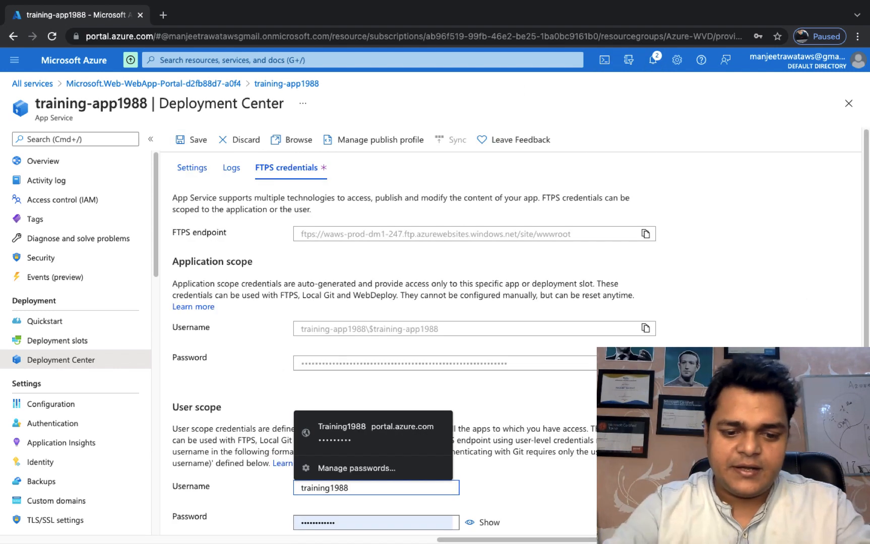
key("Return")
type("app")
scroll(511, 445, "down", 1)
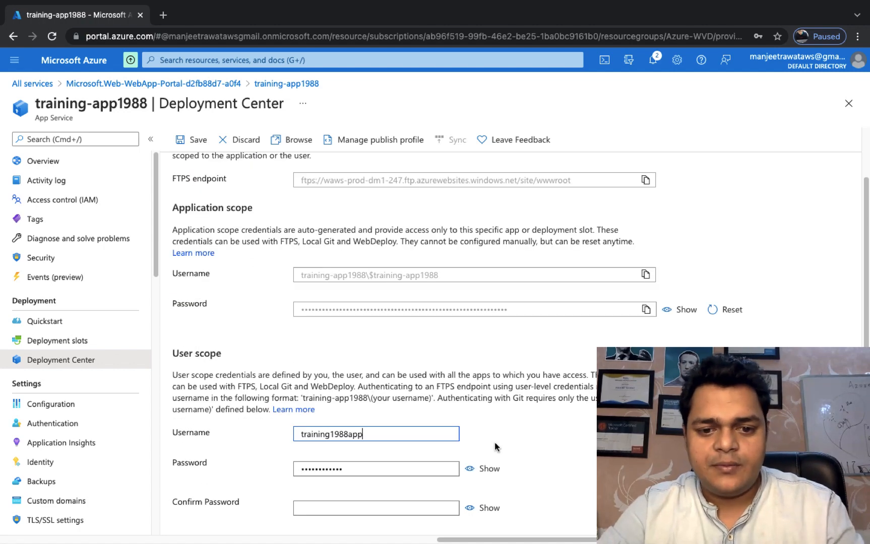
Enter the user-scope password in the confirmation field and try to save the FTPS credentials for training1988app.
left_click(327, 509)
type("p")
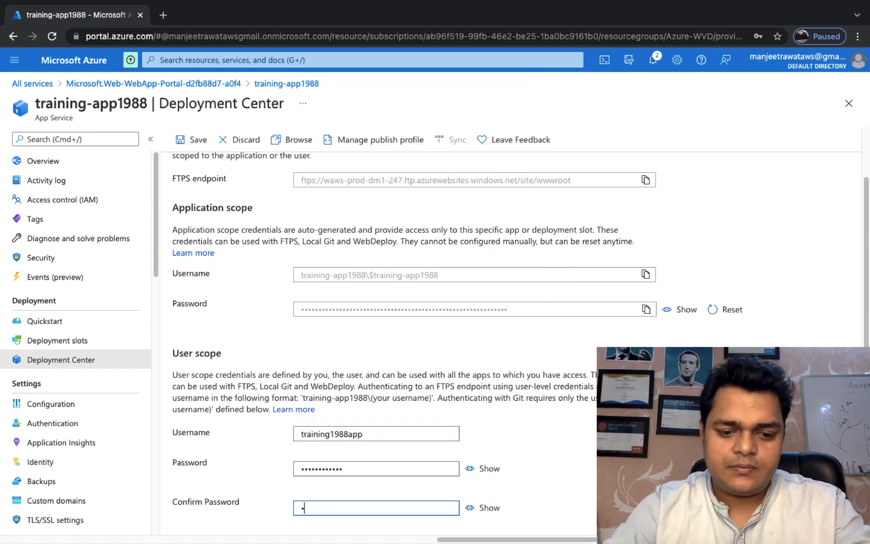
type("••••••••••")
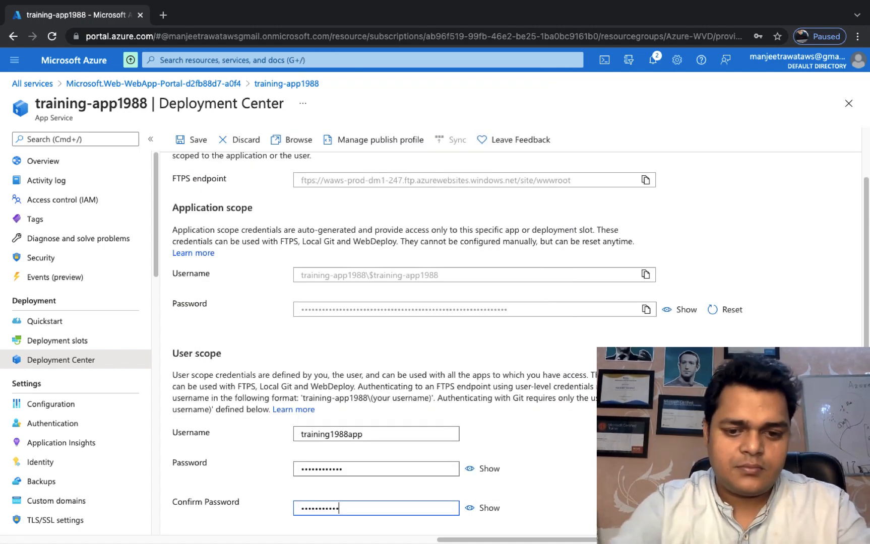
left_click(194, 139)
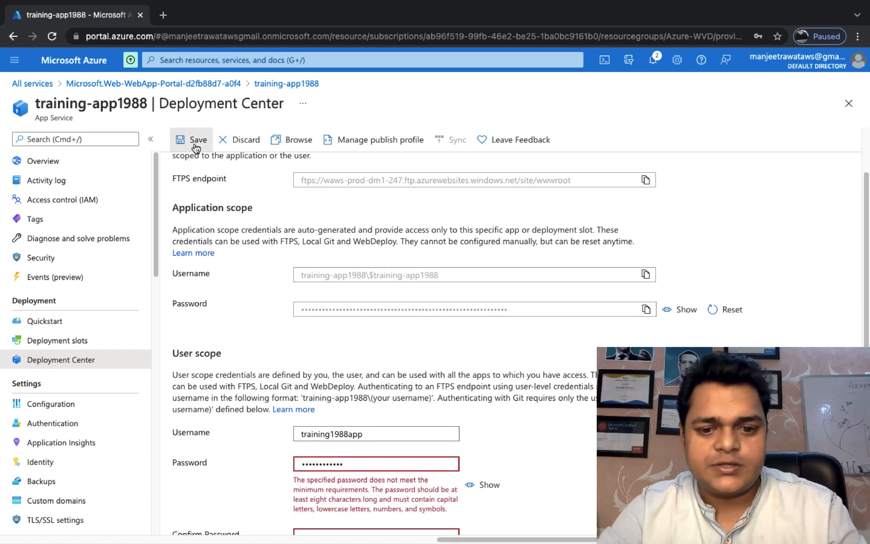
Replace the user-scope password and its confirmation with a matching compliant password, and save the FTPS credentials.
left_click_drag(351, 465, 179, 465)
type("•")
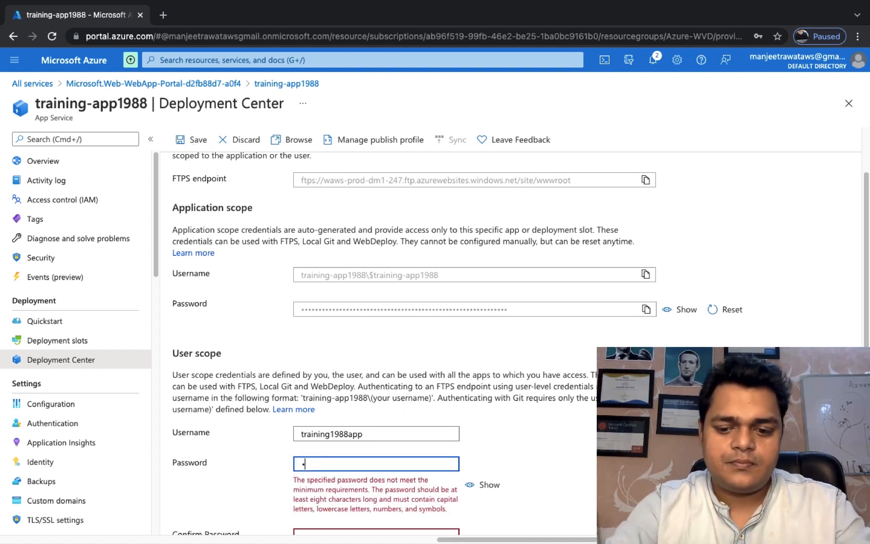
type("••••••••••")
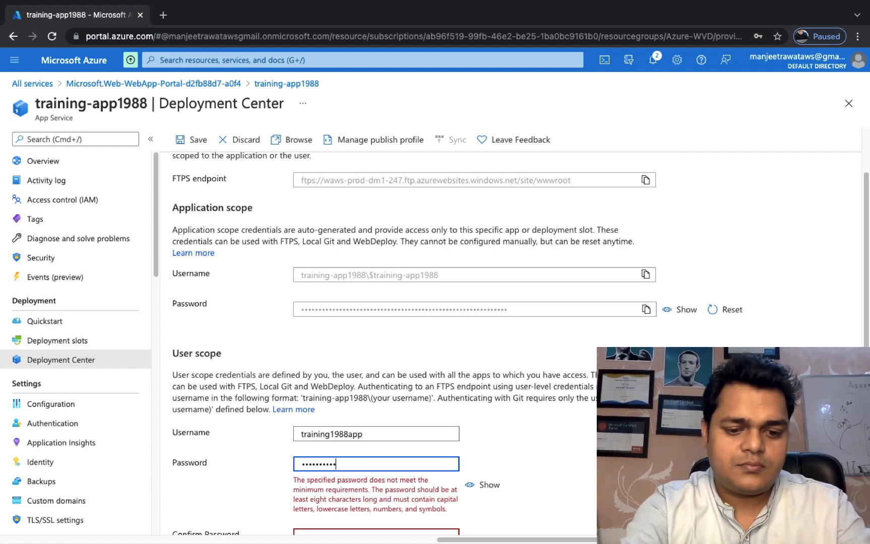
key("Tab")
left_click(304, 532)
type("•••••••••••")
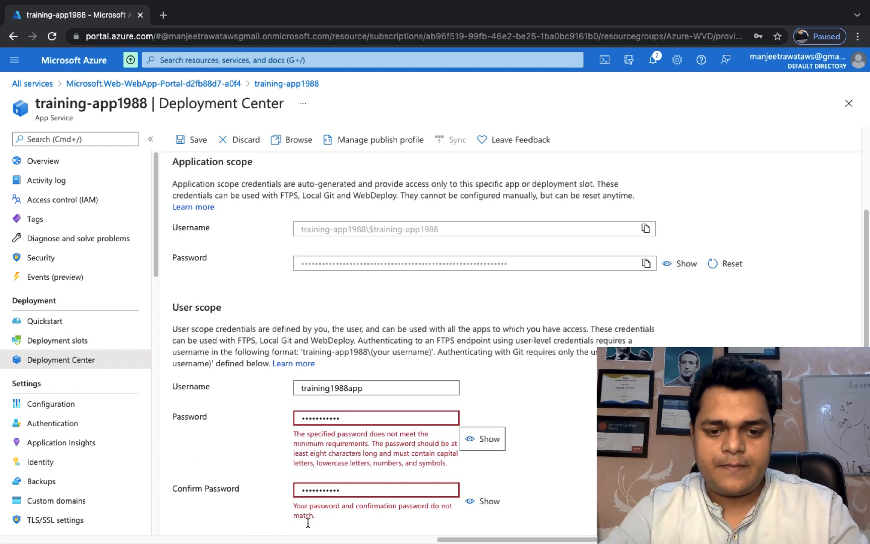
left_click_drag(344, 494, 217, 485)
type("•")
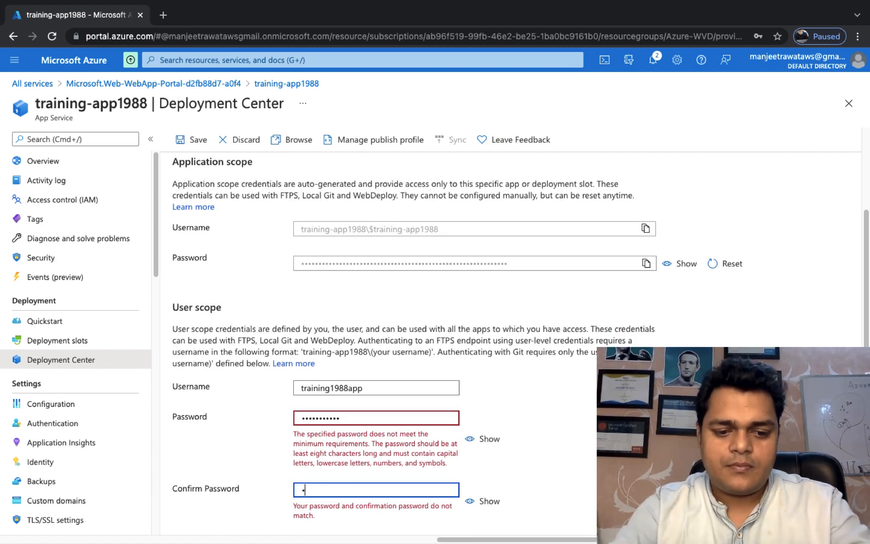
type("••••••••••")
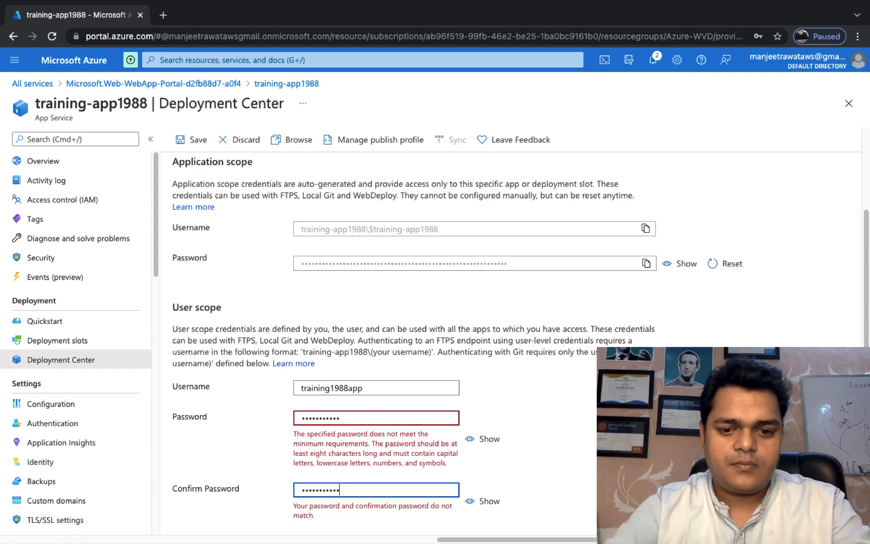
left_click(193, 142)
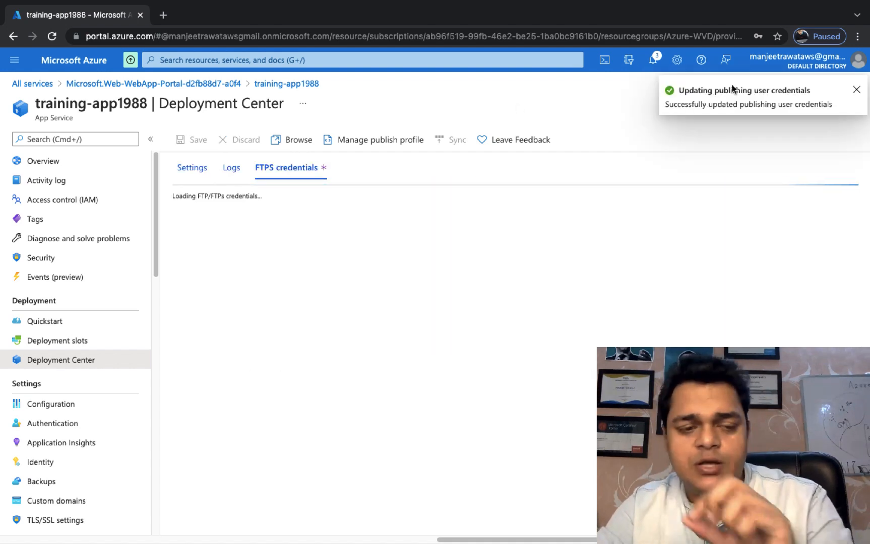
Open the overview of training-app1988 and copy its FTP/deployment username.
left_click(53, 164)
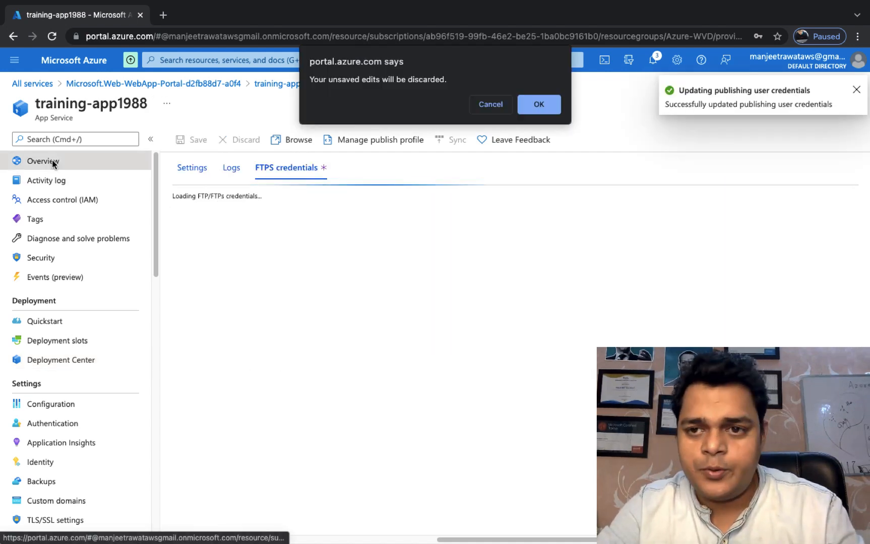
left_click(490, 104)
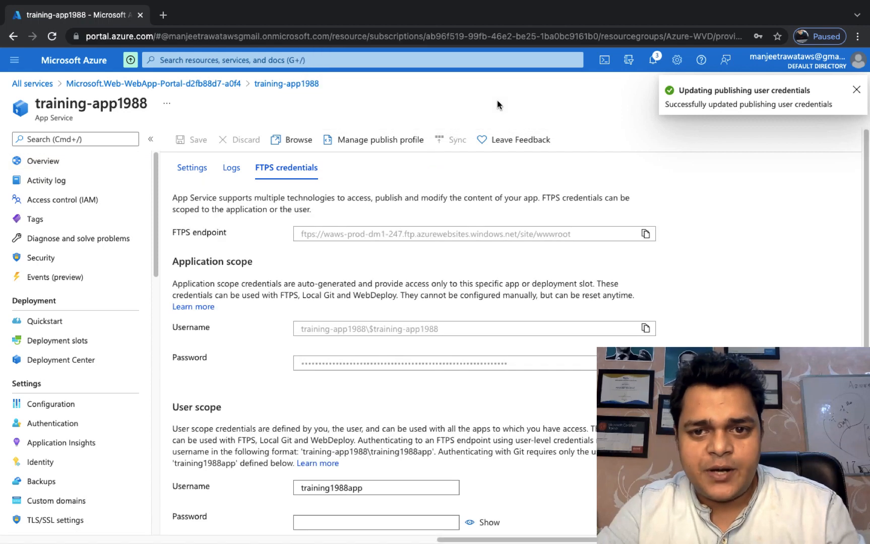
left_click(42, 167)
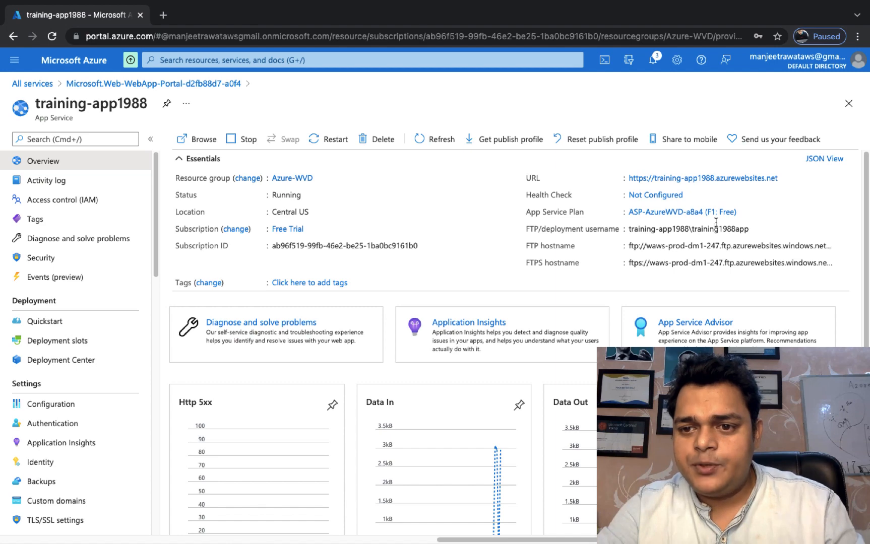
left_click(756, 260)
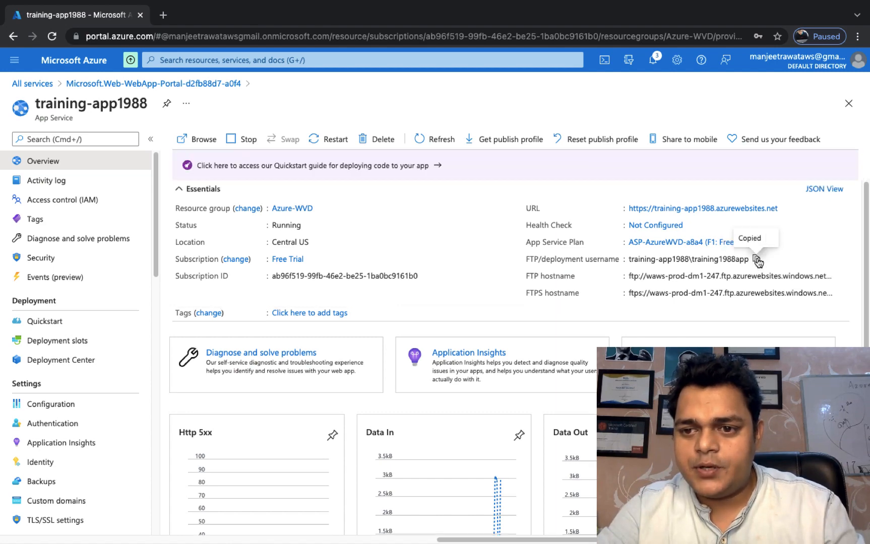
Switch to FileZilla, paste the copied deployment username into the connection details, and fill in the account password.
key("ctrl+Left")
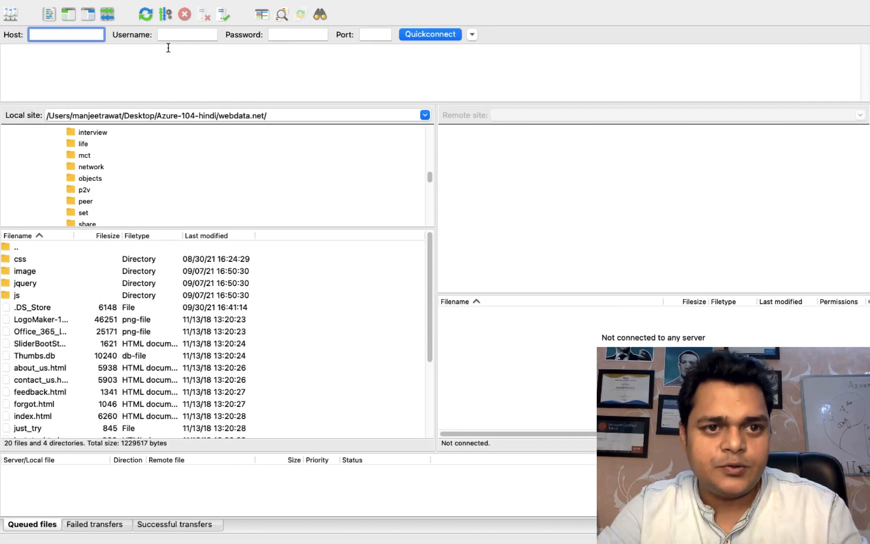
left_click(171, 35)
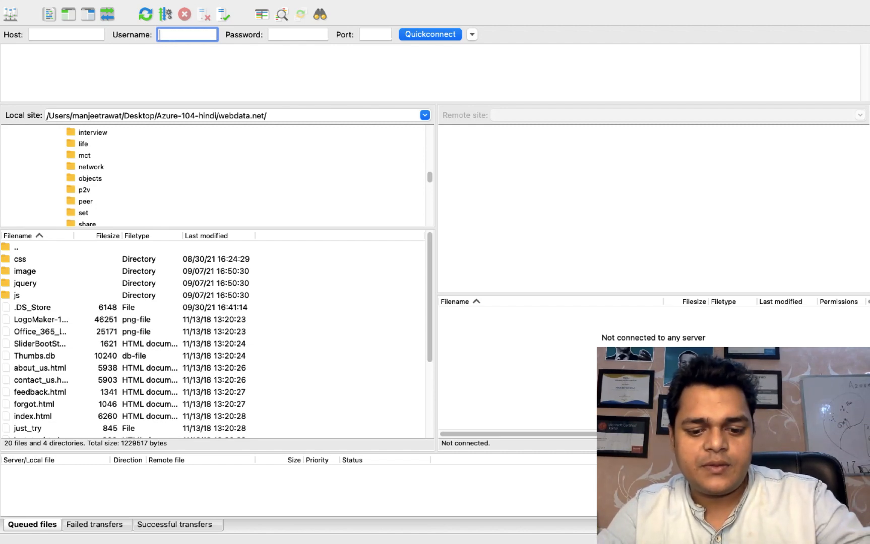
key("super+v")
key("ctrl+Right")
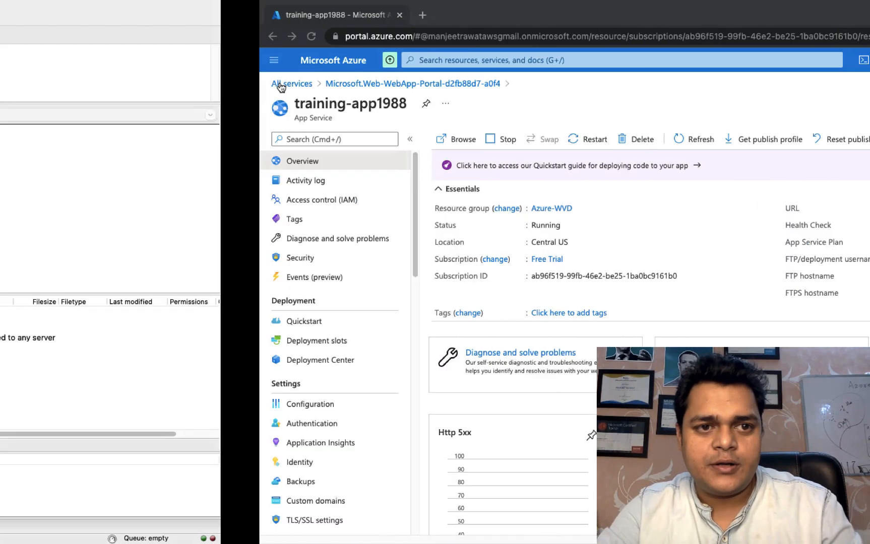
key("ctrl+Left")
left_click(292, 35)
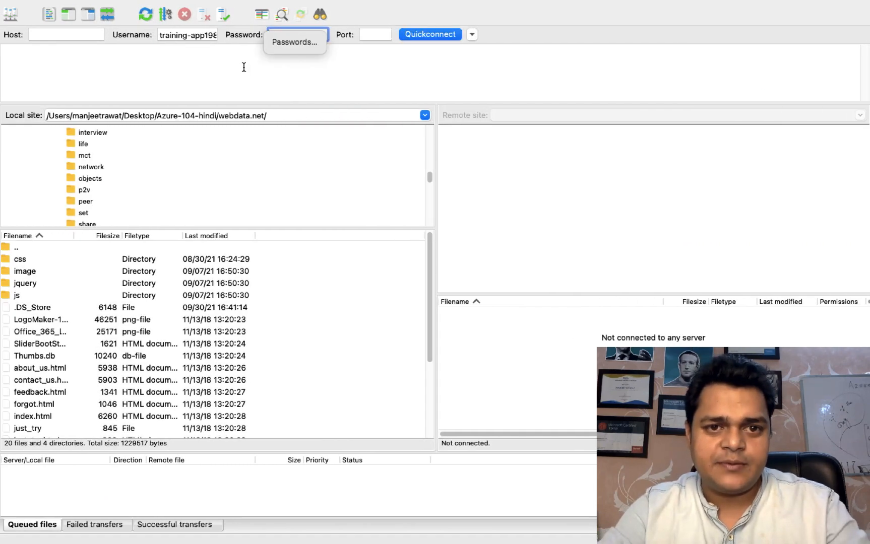
left_click(244, 67)
left_click(287, 40)
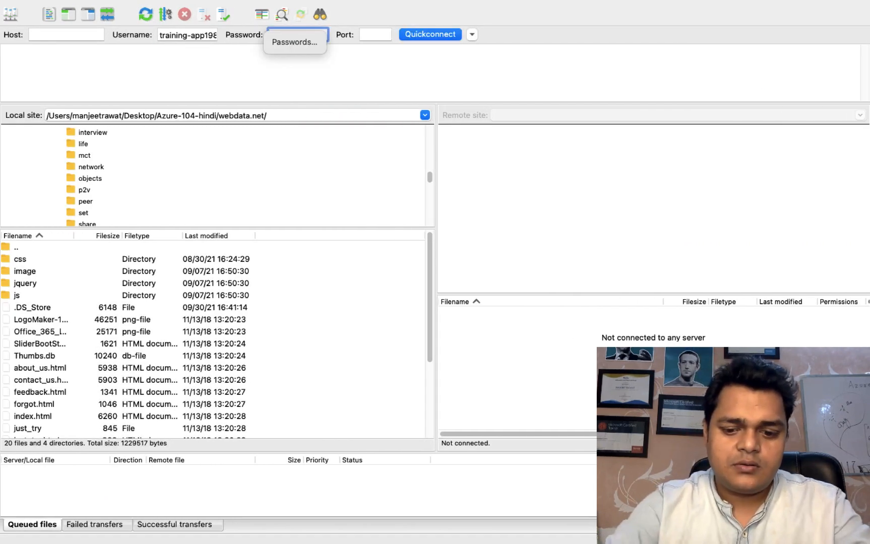
type("•••••••••••")
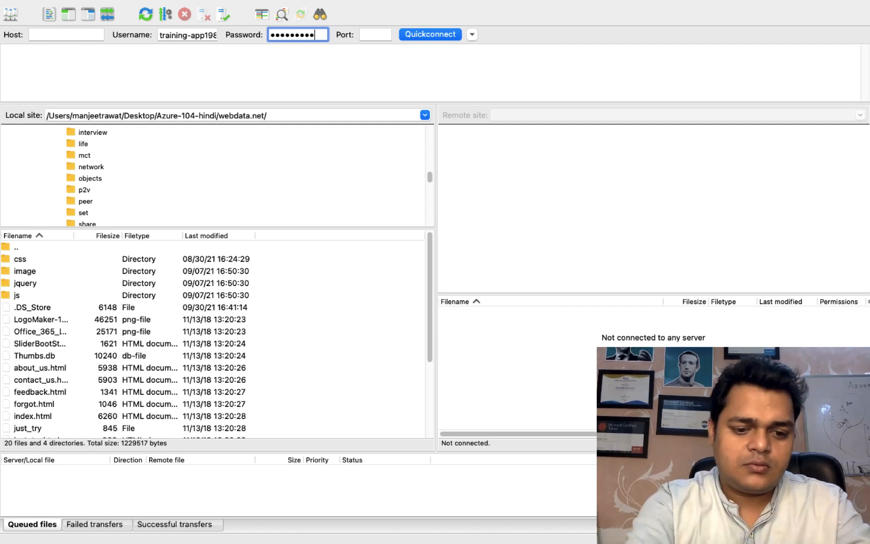
Copy the FTP hostname from the web app's overview in the Azure portal and paste it as the host in FileZilla.
left_click(63, 36)
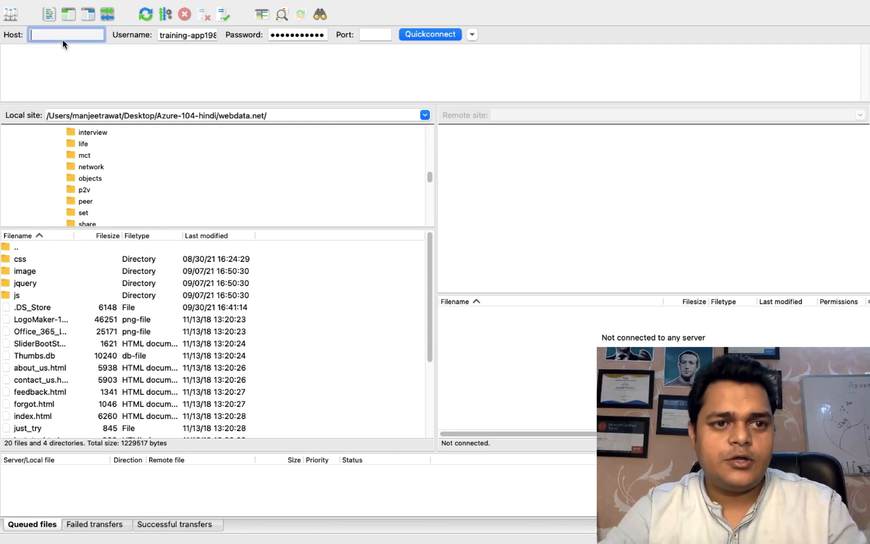
key("ctrl+Right")
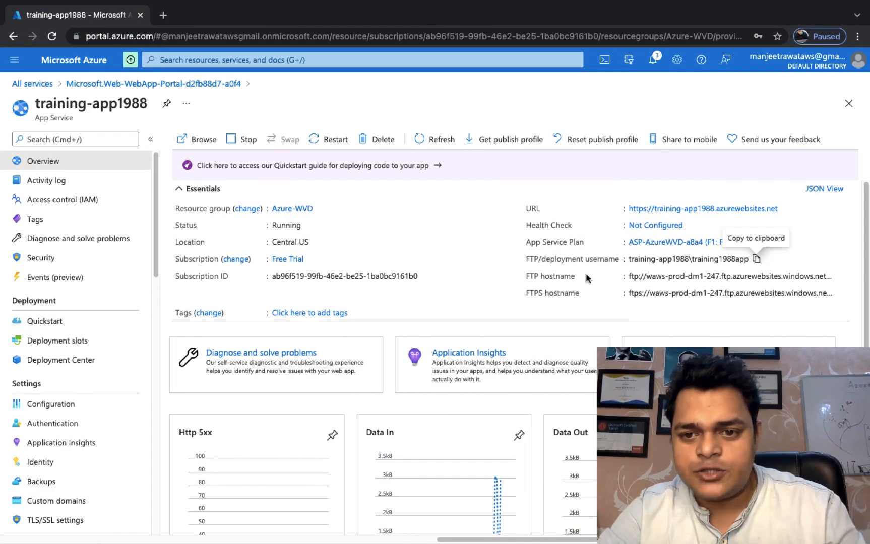
left_click(839, 279)
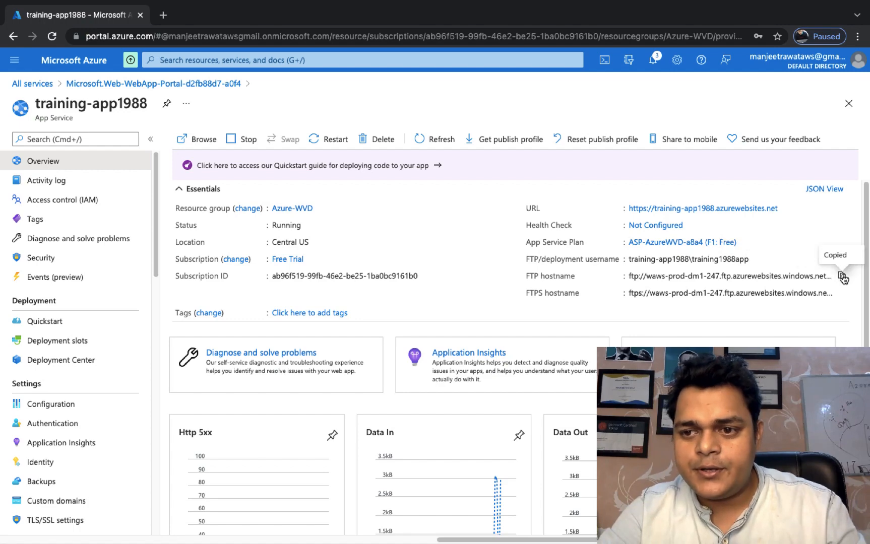
key("ctrl+Left")
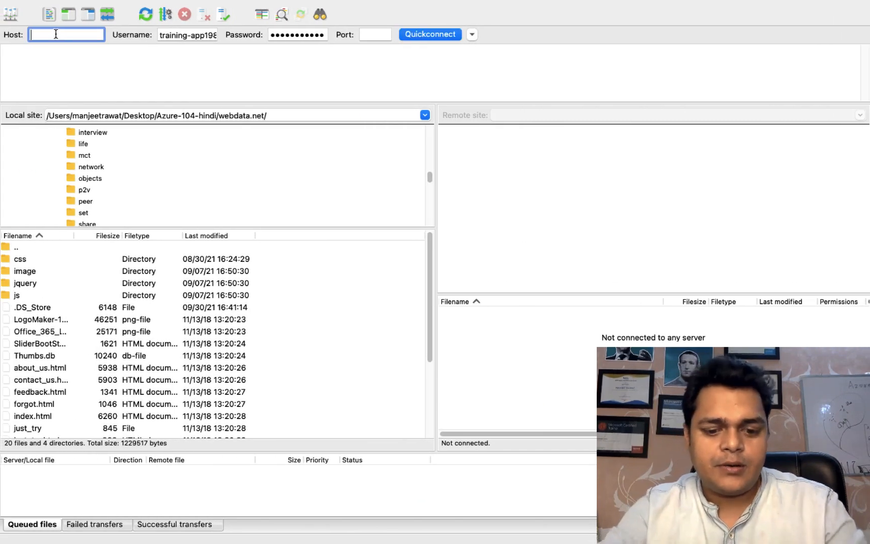
key("super+v")
Set the port to 21, connect to the server, and trust its certificate.
left_click(371, 36)
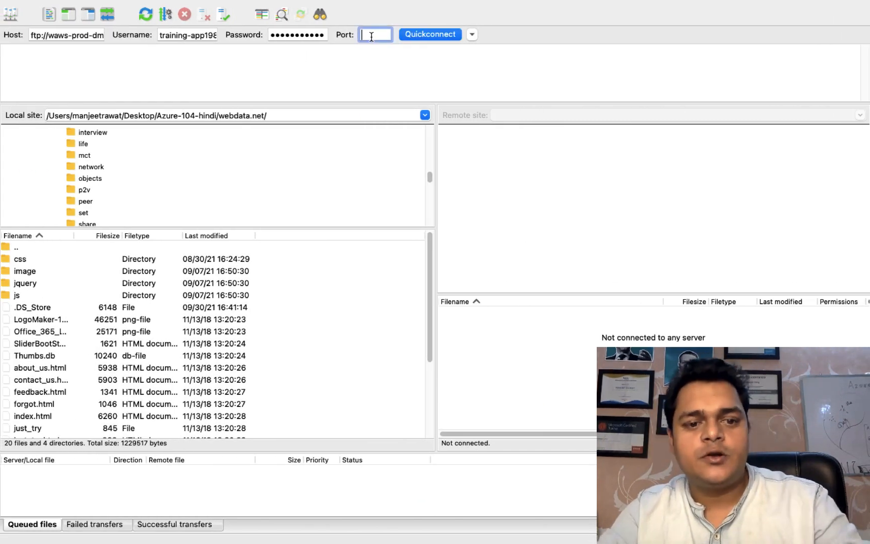
type("21")
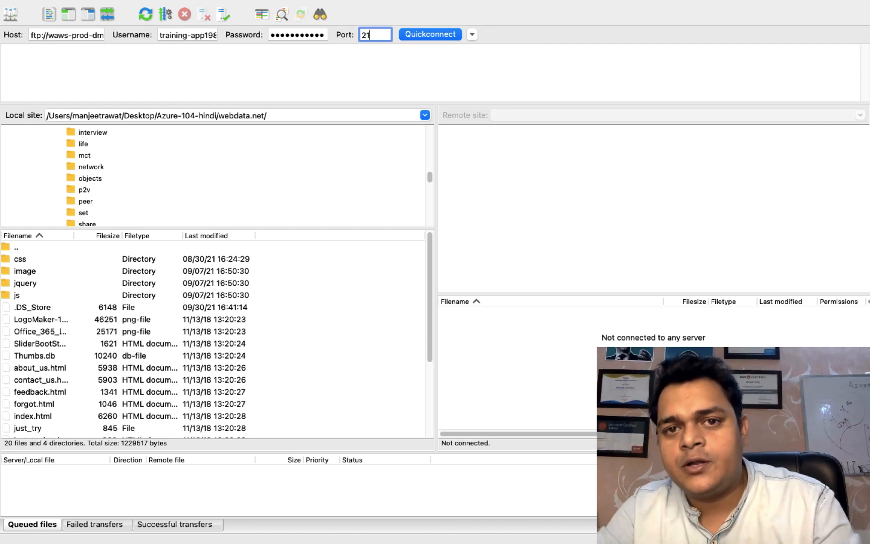
left_click(427, 37)
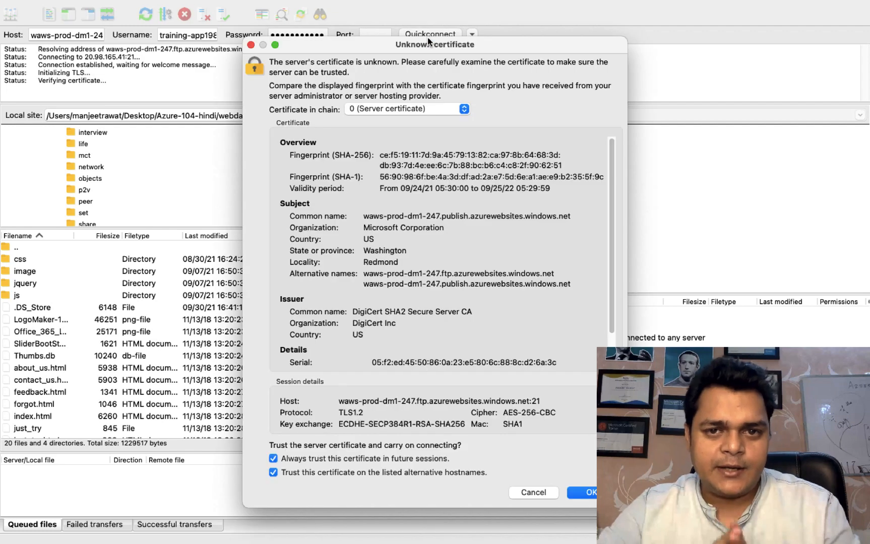
key("Return")
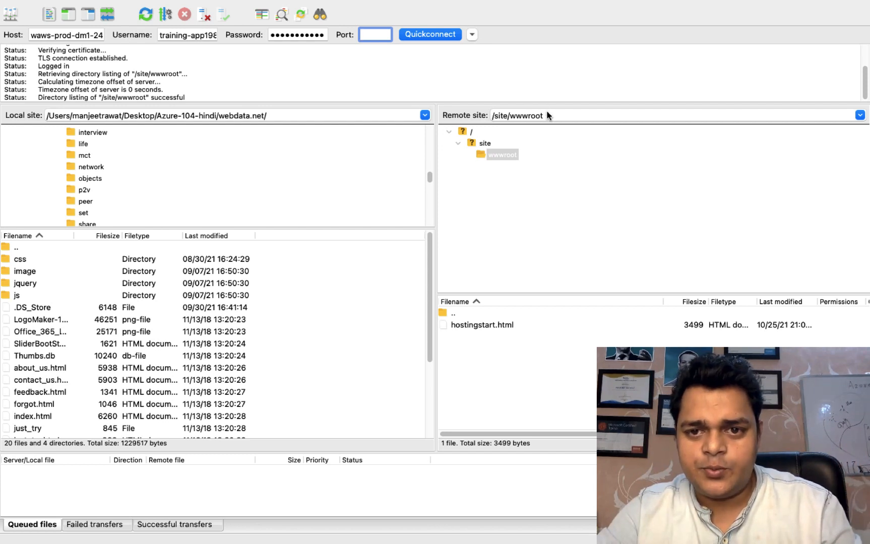
left_click(528, 114)
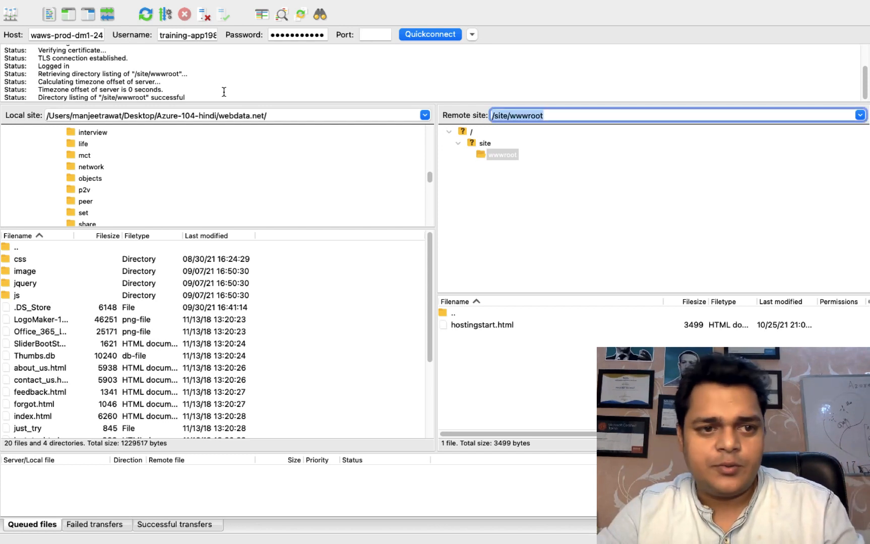
left_click(482, 325)
key("ctrl+Right")
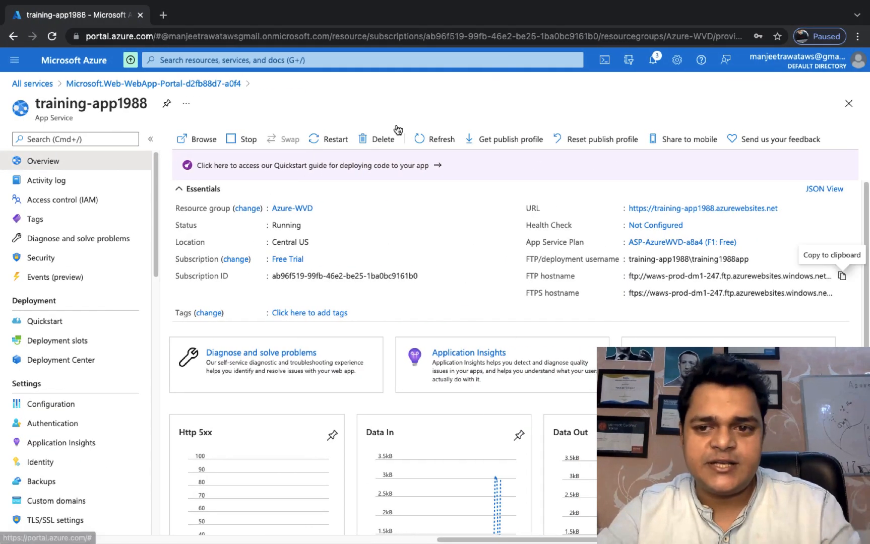
left_click(785, 208)
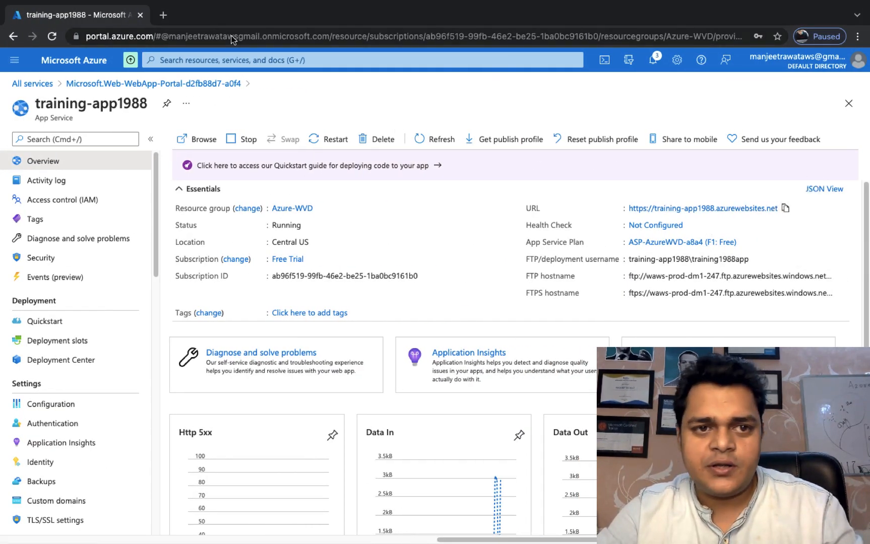
left_click(162, 15)
key("ctrl+v")
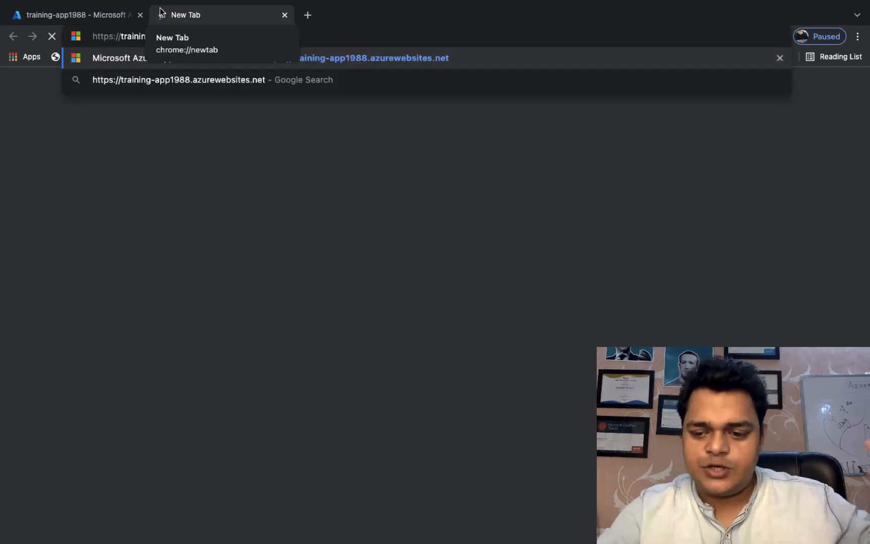
key("Return")
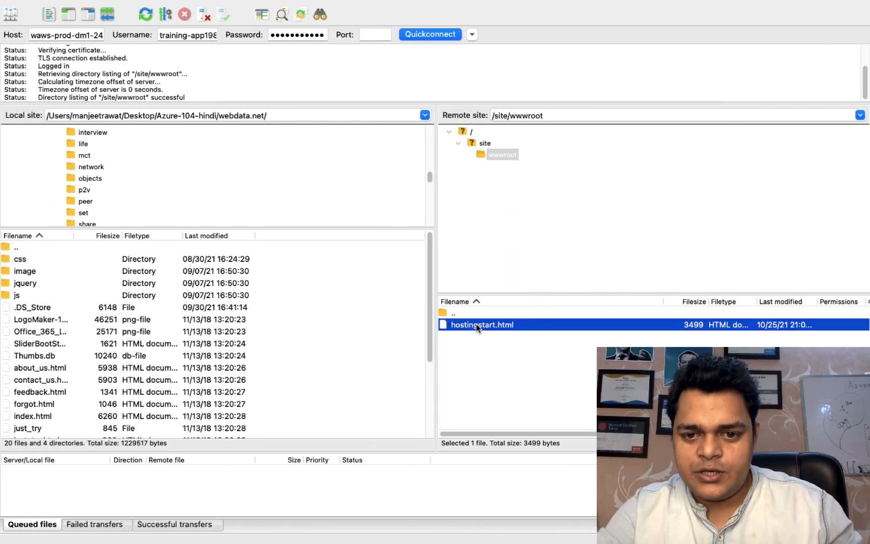
Delete hostingstart.html from the remote /site/wwwroot folder, and reload training-app1988.azurewebsites.net in the browser.
right_click(476, 324)
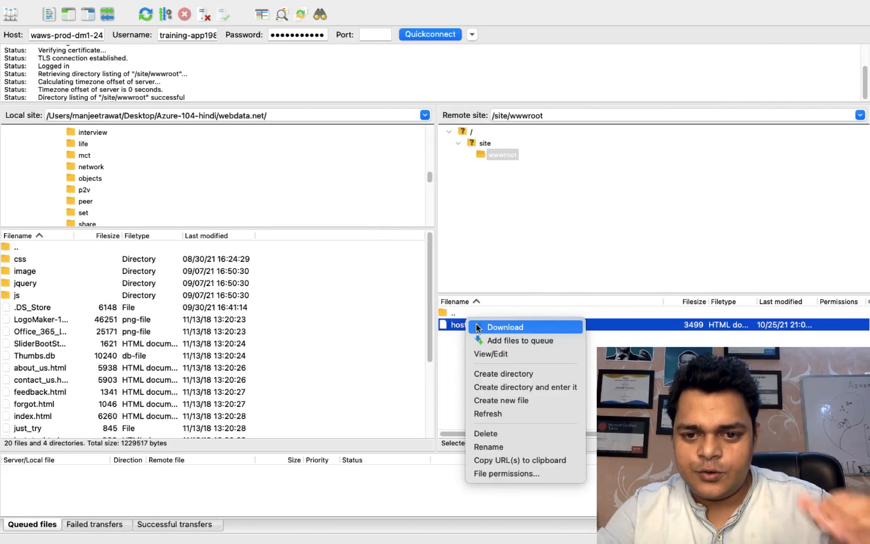
left_click(494, 436)
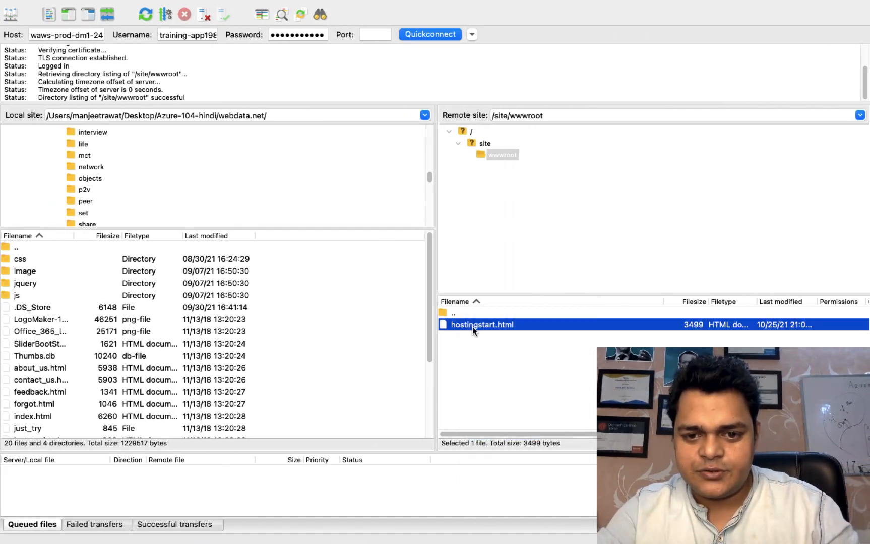
left_click(470, 220)
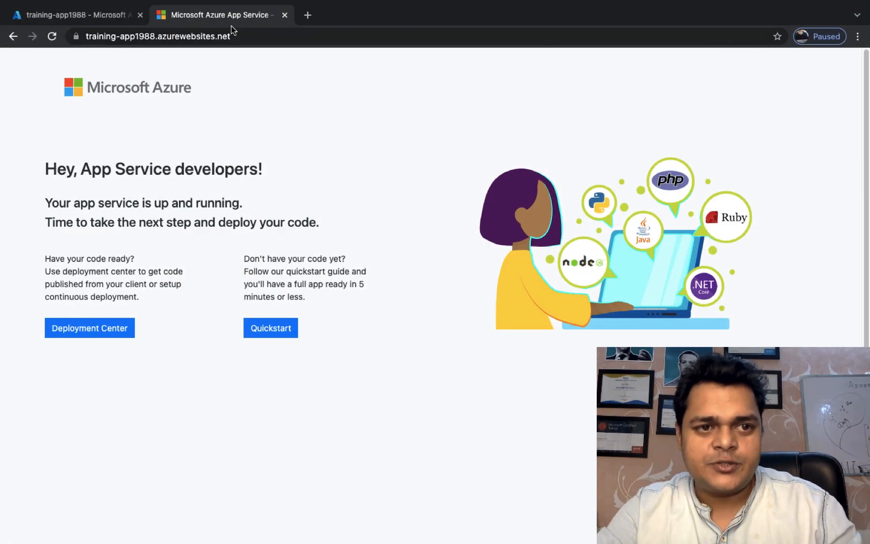
left_click(53, 37)
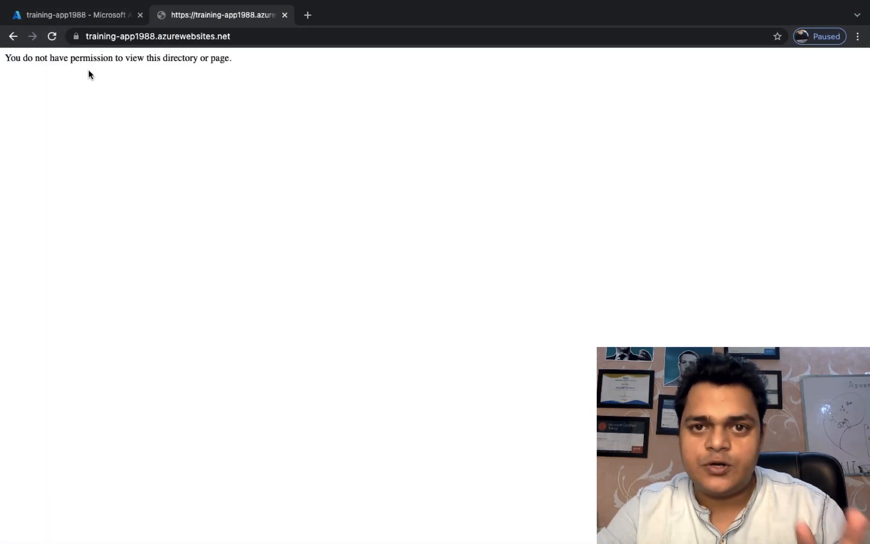
Return to FileZilla and upload all files and folders from the local webdata.net folder to the remote /site/wwwroot folder.
left_click(81, 16)
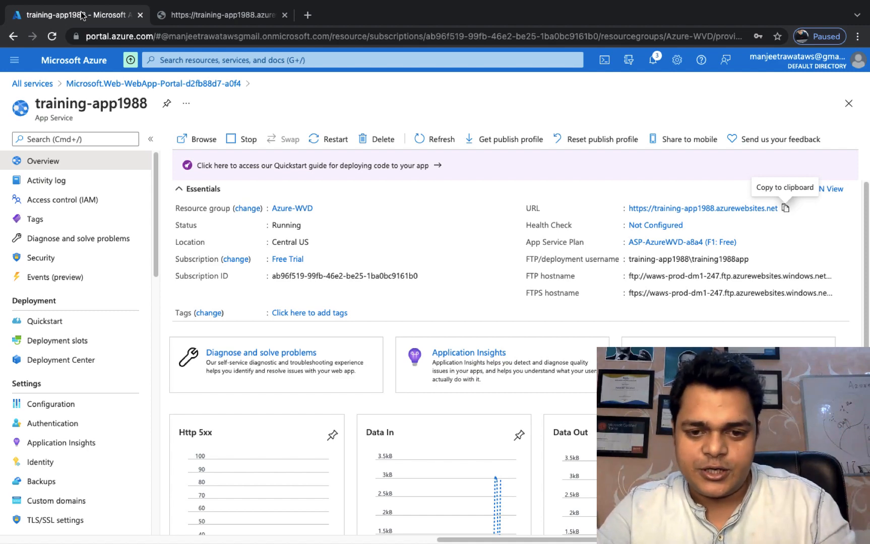
key("super+Tab")
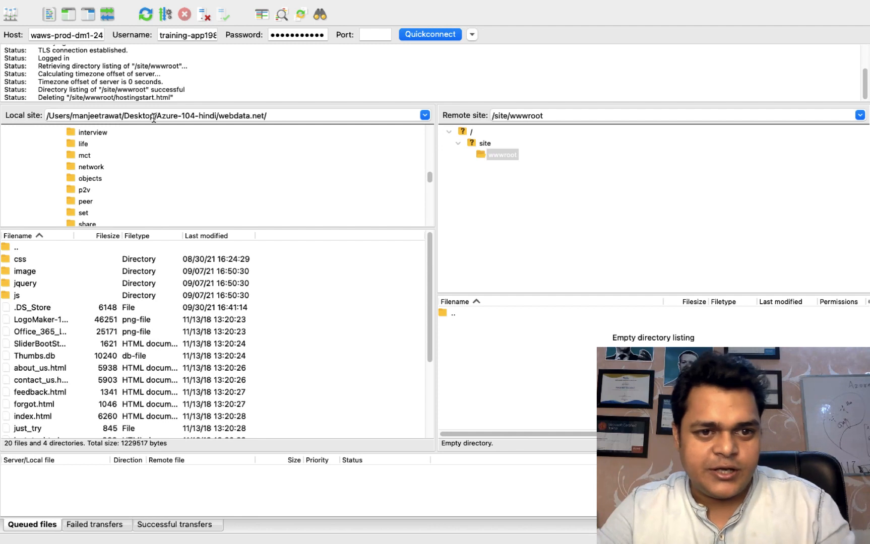
left_click(250, 116)
left_click_drag(267, 115, 224, 115)
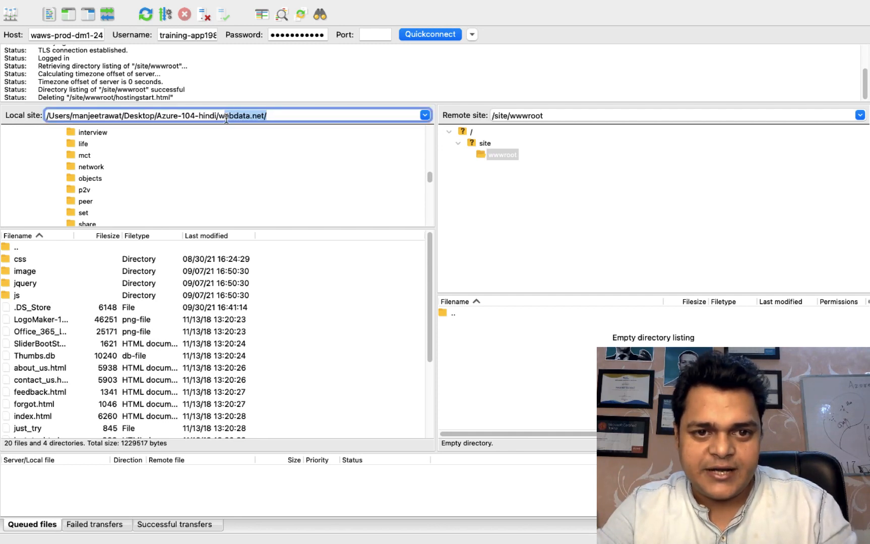
left_click(106, 319)
key("super+a")
left_click_drag(106, 319, 512, 374)
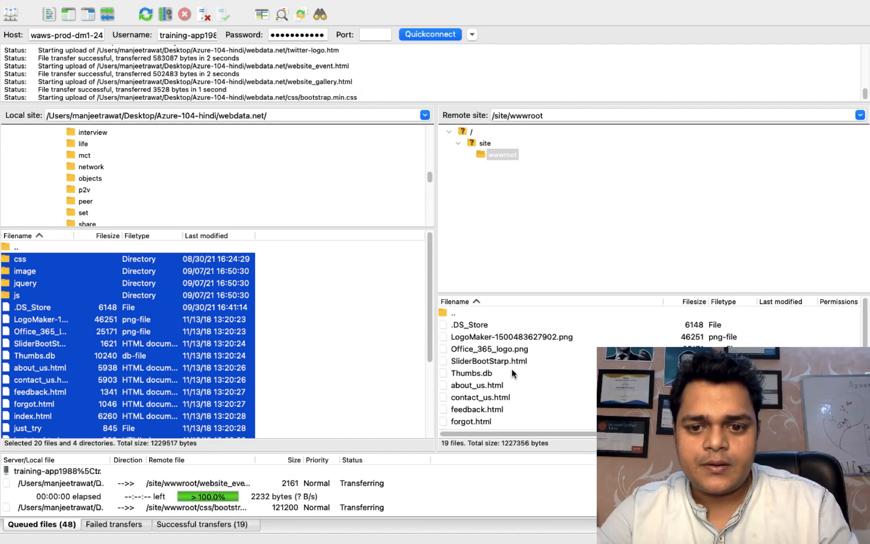
Switch back to Chrome and reload the training-app1988.azurewebsites.net page to check the uploaded website.
key("ctrl+Left")
key("ctrl+Right")
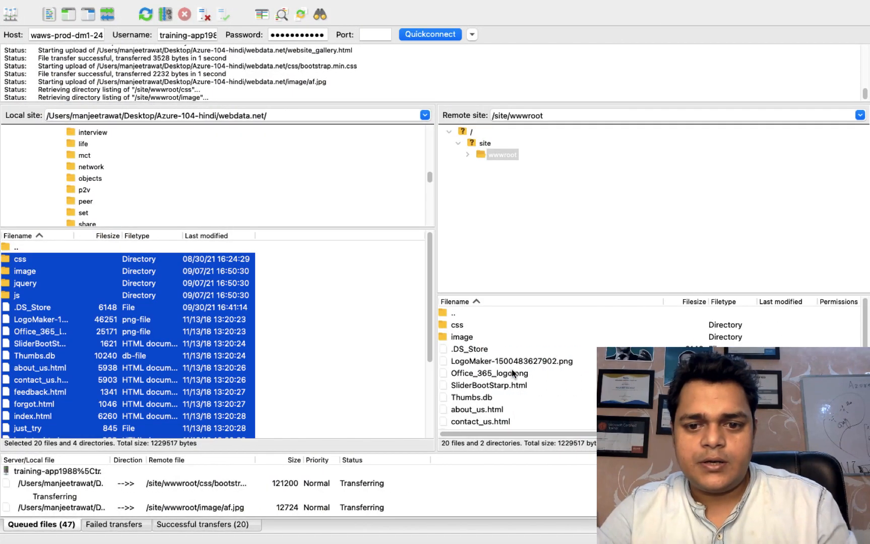
key("ctrl+Right")
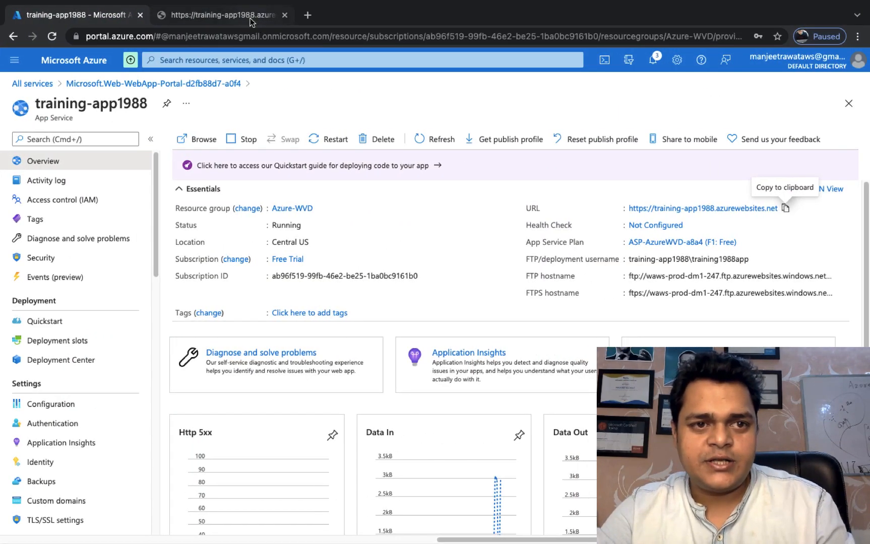
left_click(250, 20)
left_click(52, 36)
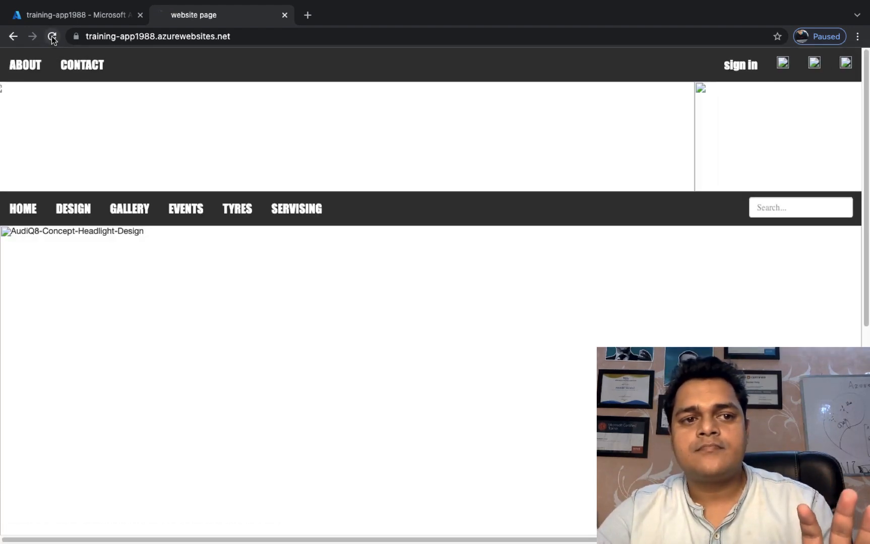
left_click(52, 36)
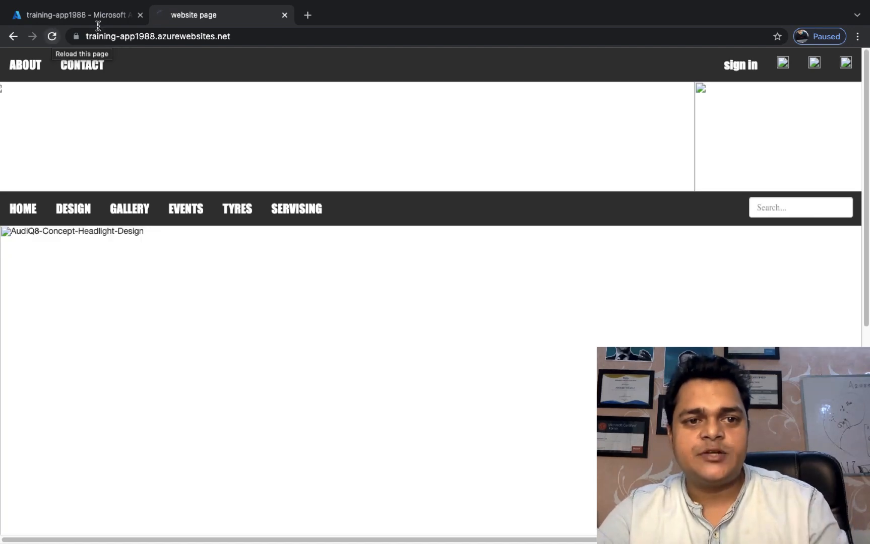
left_click(247, 36)
key("ctrl+c")
key("ctrl+Left")
key("ctrl+Left")
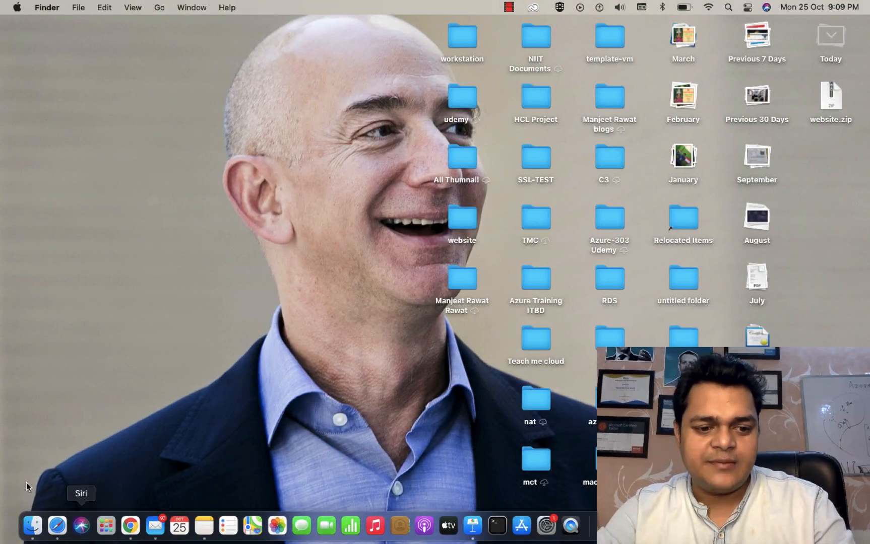
left_click(56, 529)
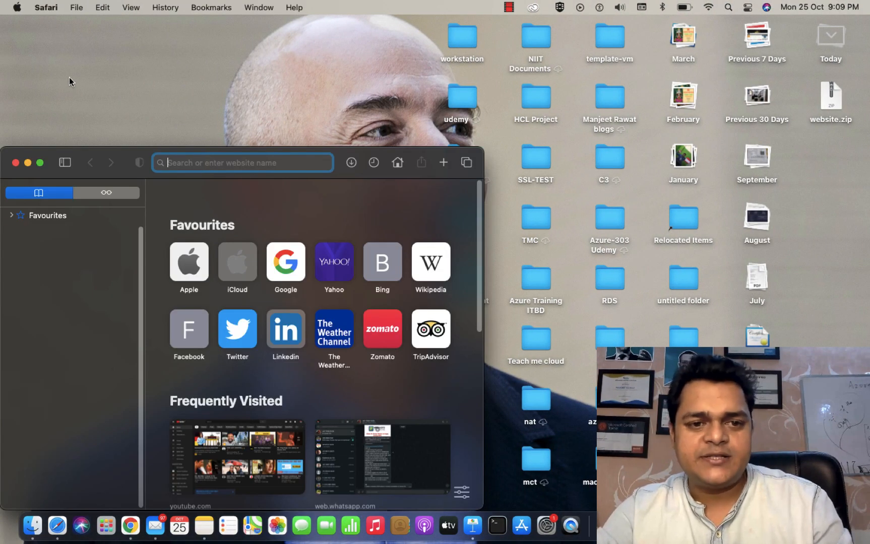
key("super+v")
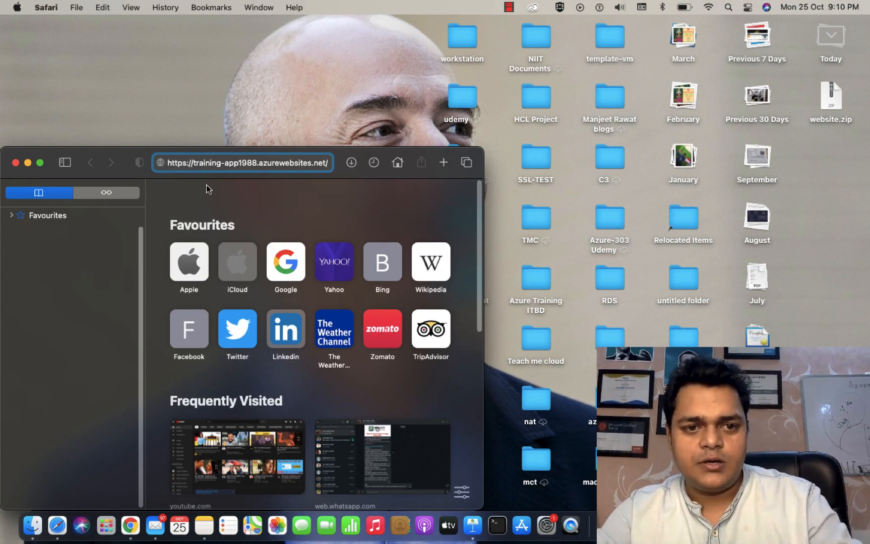
left_click(40, 164)
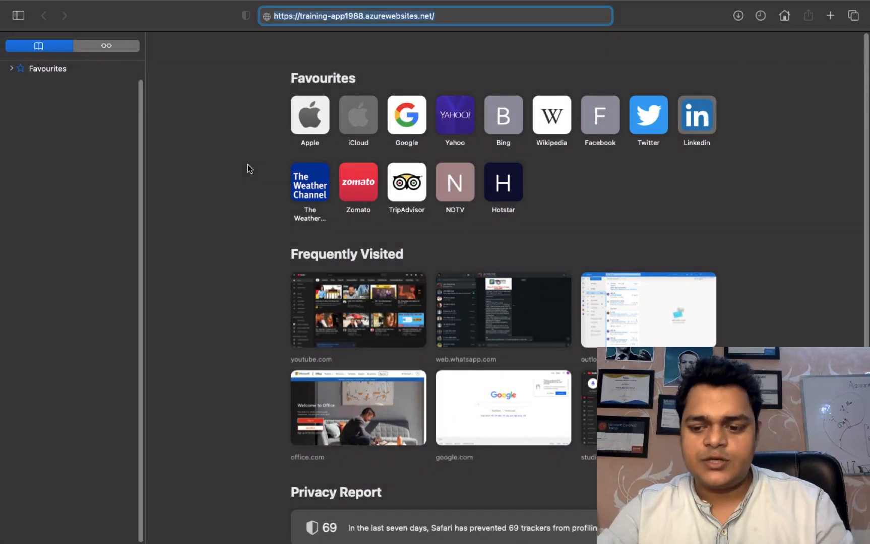
key("Return")
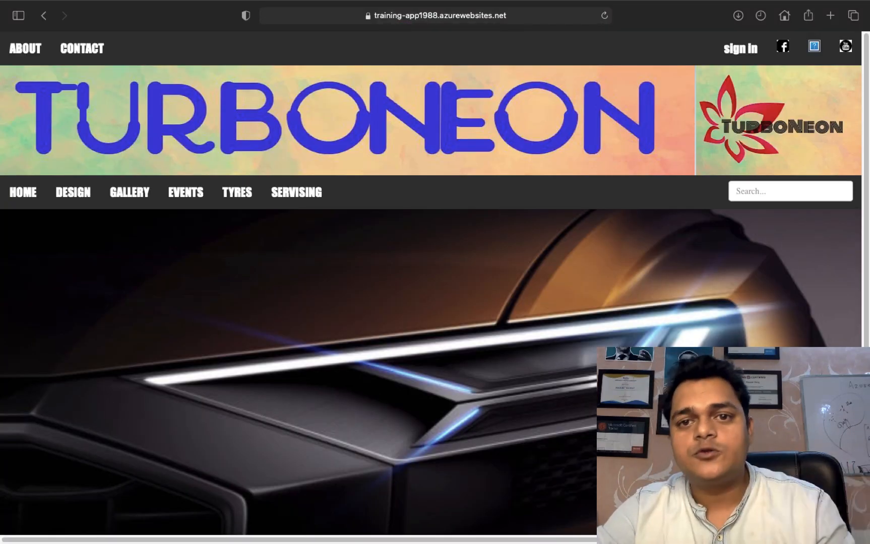
key("ctrl+Right")
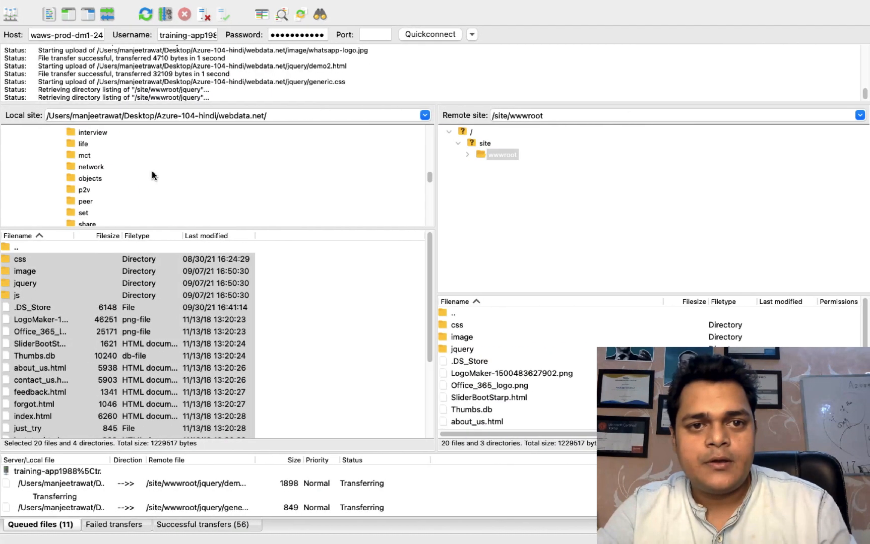
key("super+a")
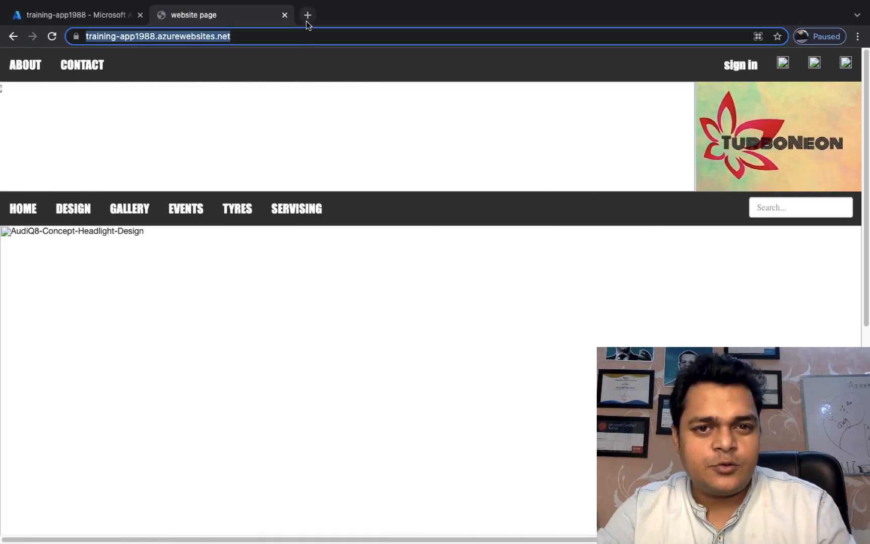
left_click(307, 15)
key("ctrl+v")
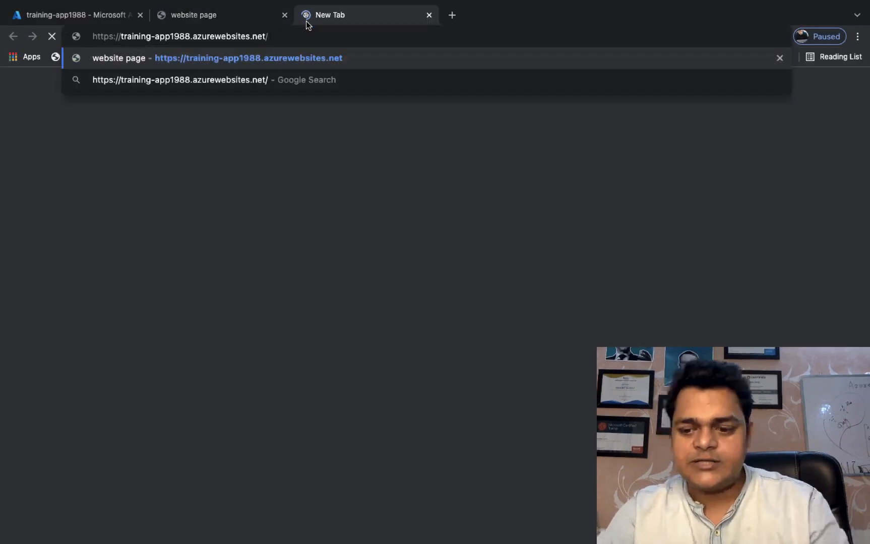
key("Return")
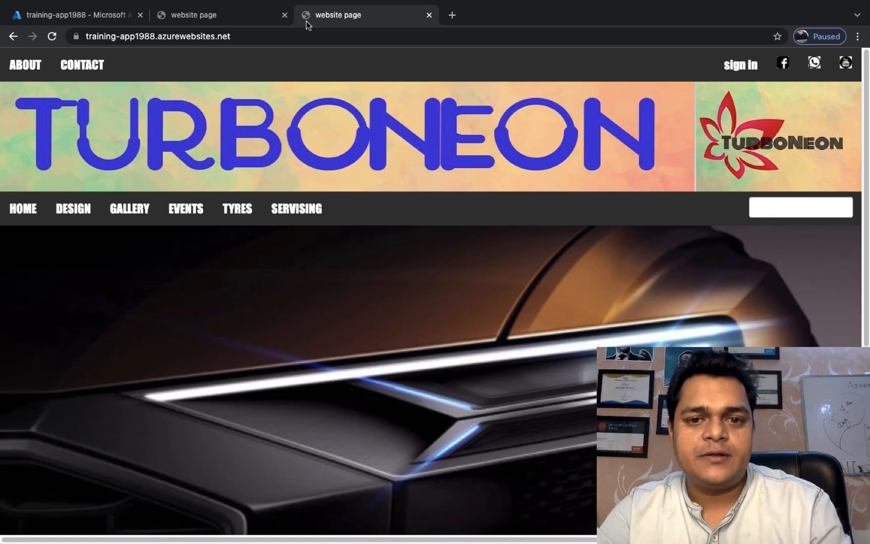
Close both website tabs in Chrome, leaving the Azure portal tab open, and switch to the desktop.
left_click(428, 15)
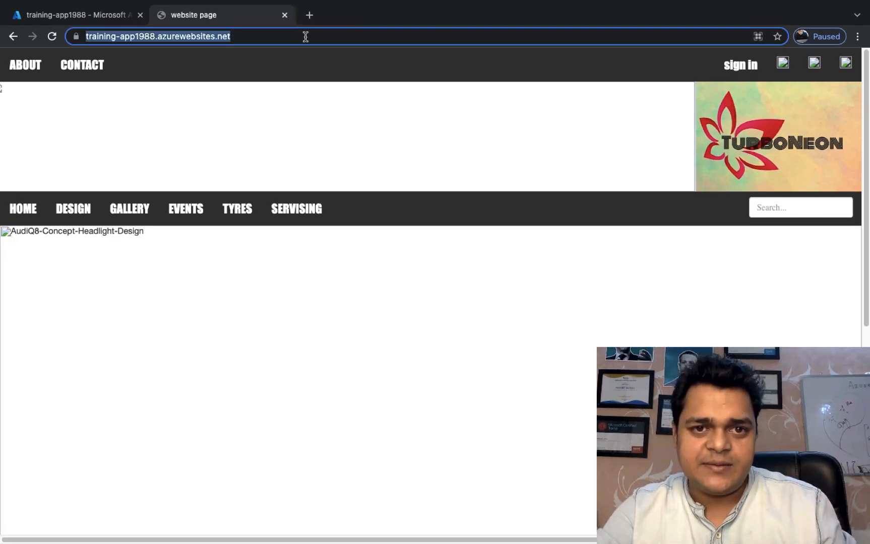
left_click(284, 16)
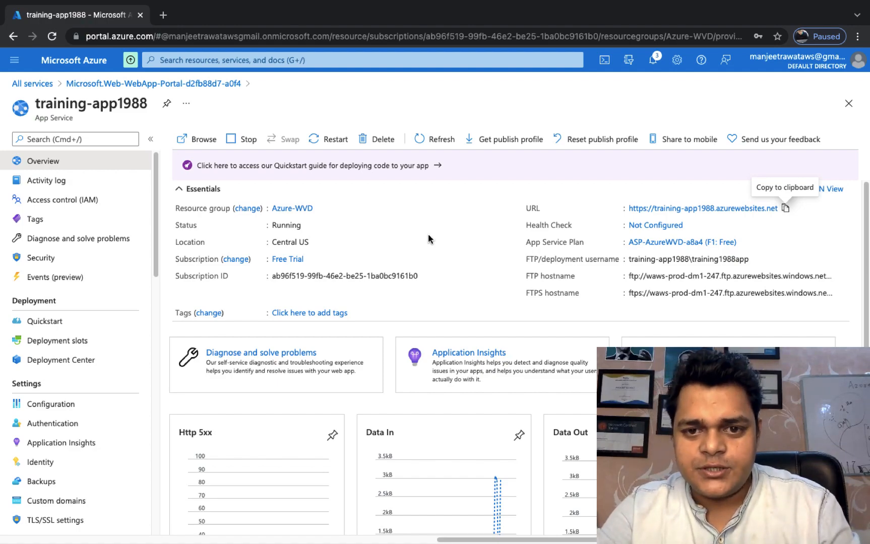
key("ctrl+Left")
key("ctrl+Left")
key("ctrl+Left")
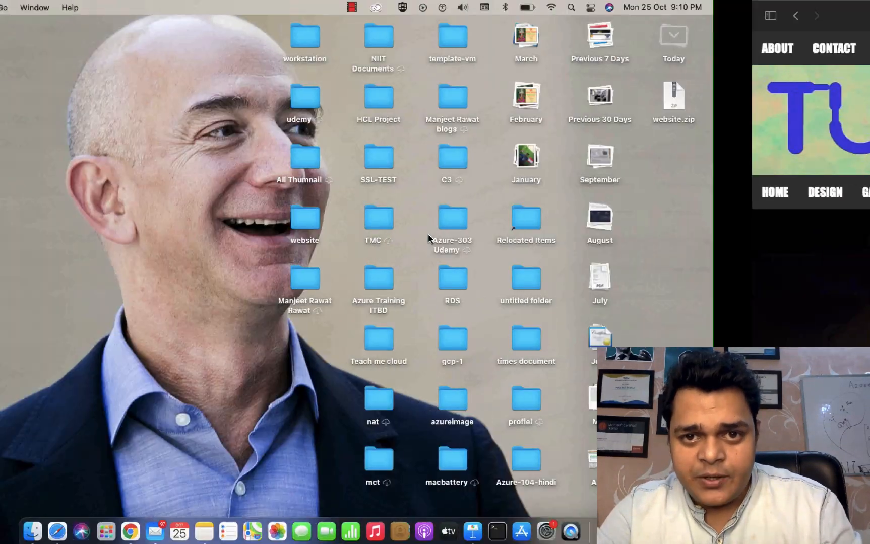